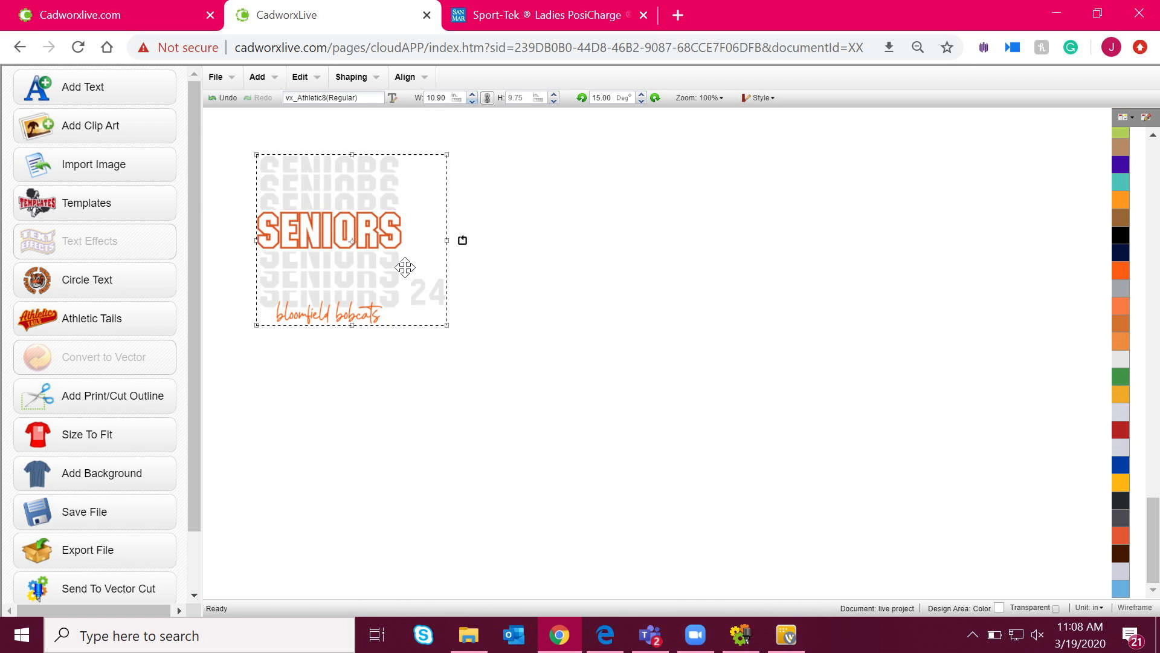
Move the sample design closer to the canvas's upper-left corner and create a new text object reading SENIORS.
drag(401, 266, 373, 252)
click(521, 303)
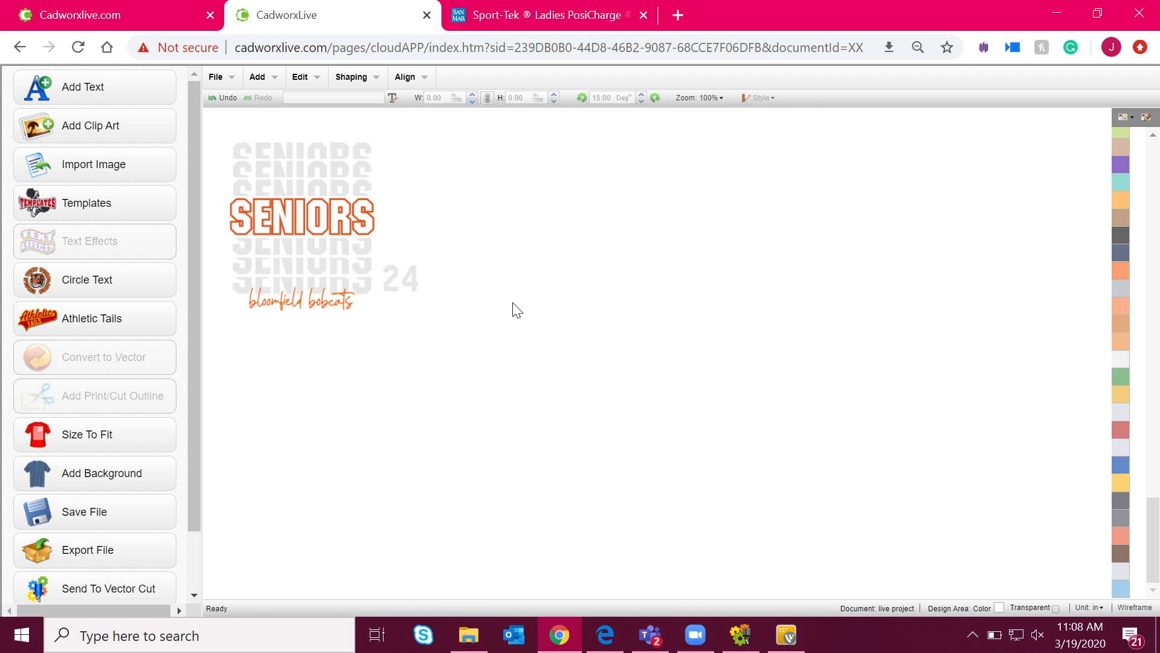
click(127, 92)
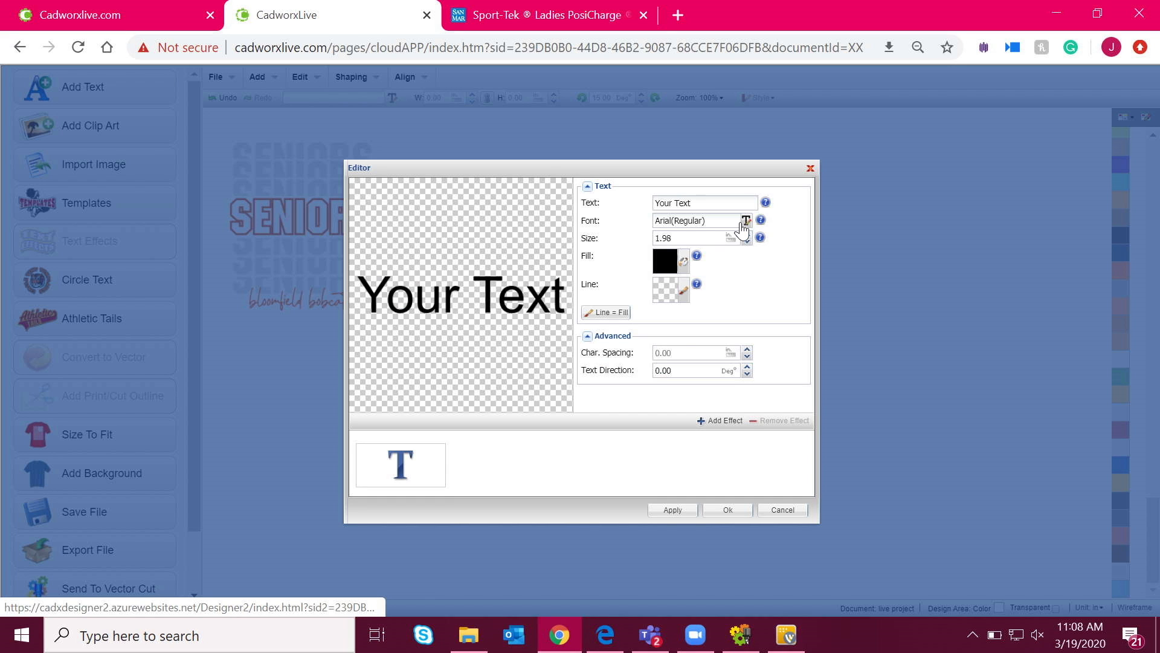
triple_click(718, 202)
text(SE)
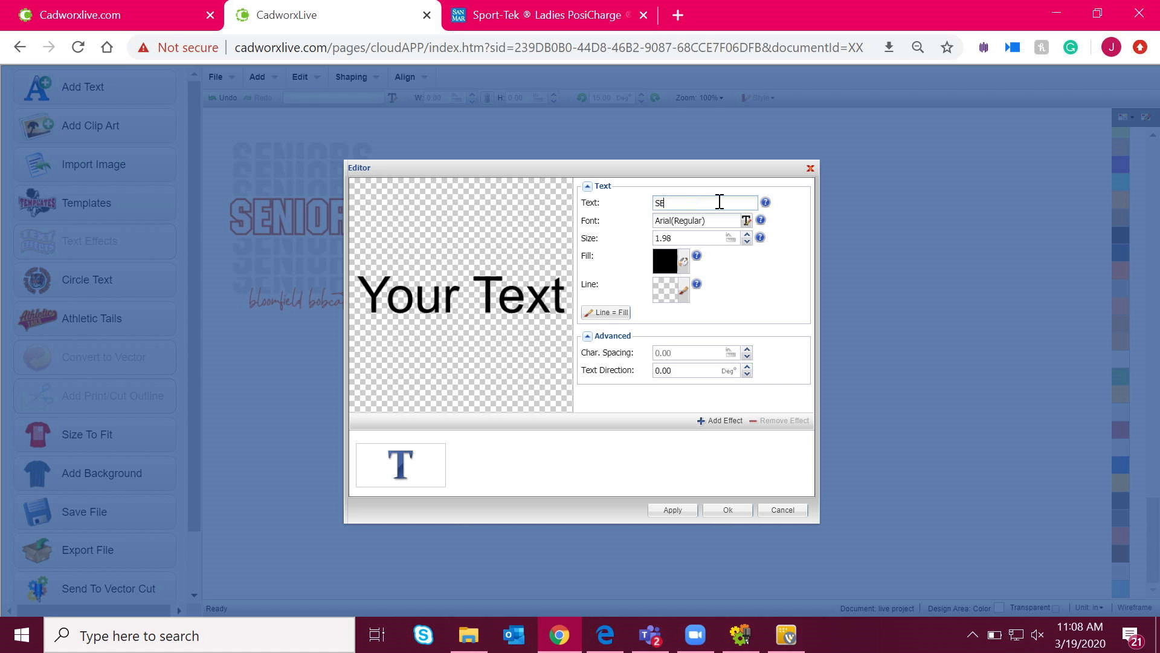
text(NIORS)
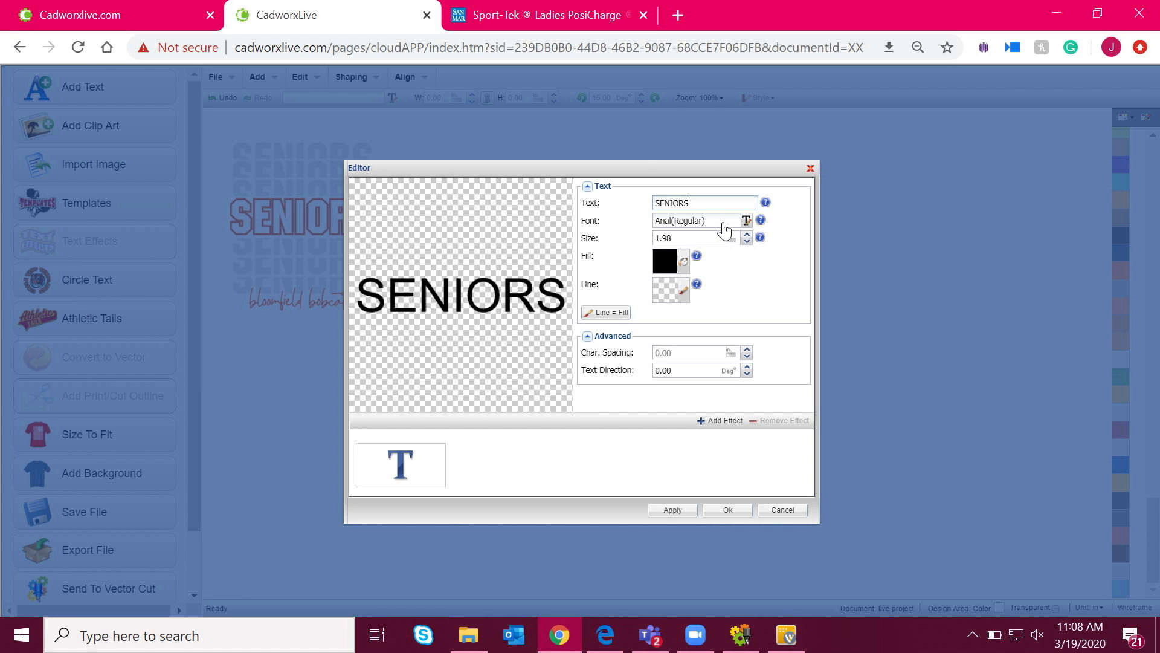
Set the new text's font to vx_Athletic8 from the Athletic fonts and place the text on the canvas.
click(716, 224)
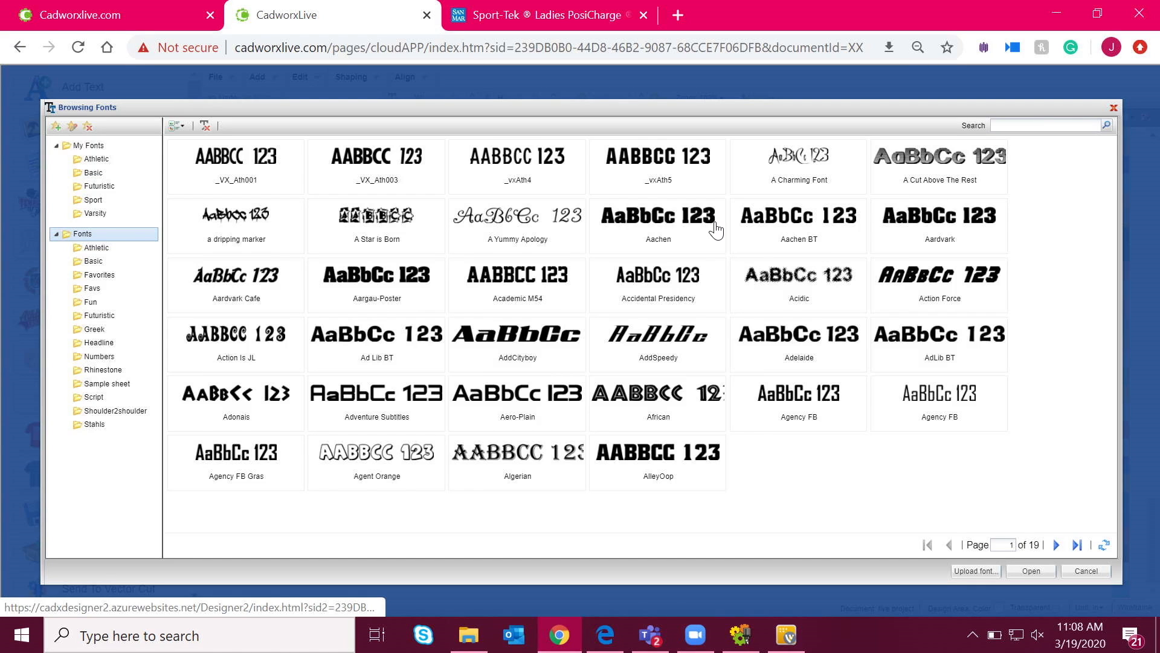
click(114, 249)
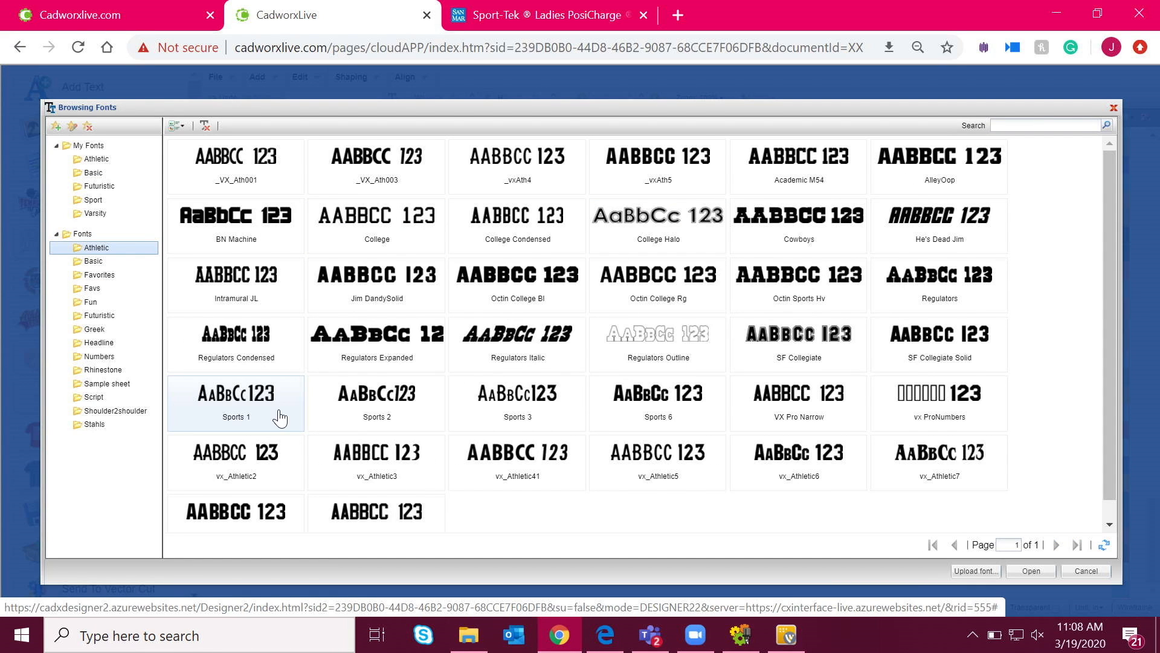
scroll(276, 414, down, 2)
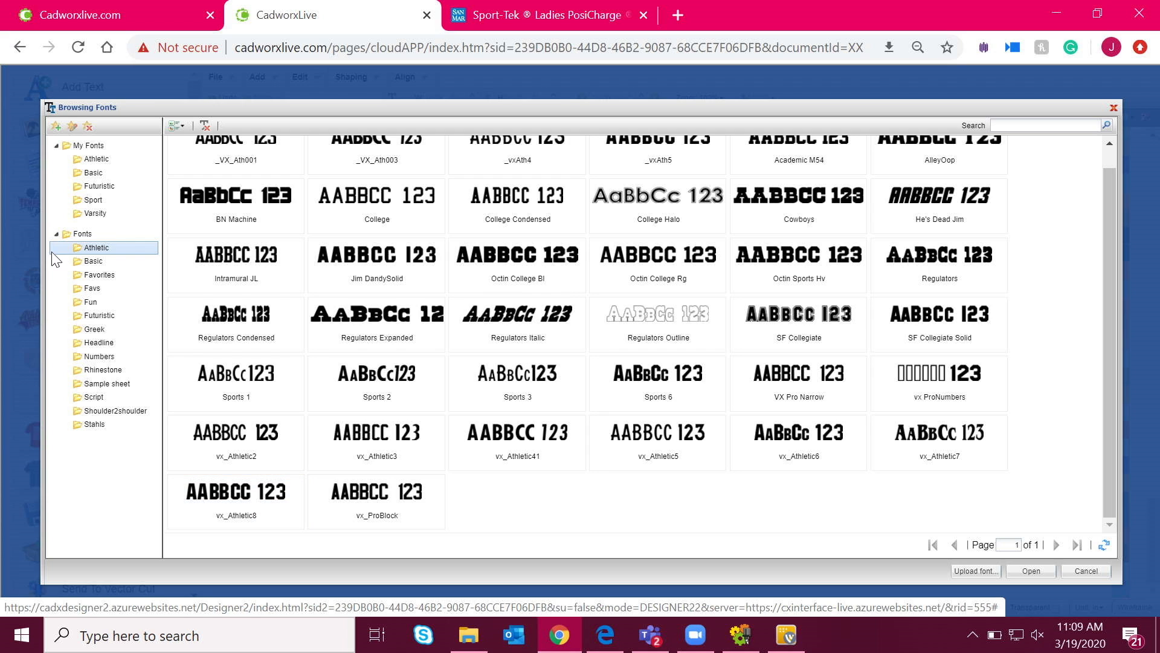
click(93, 148)
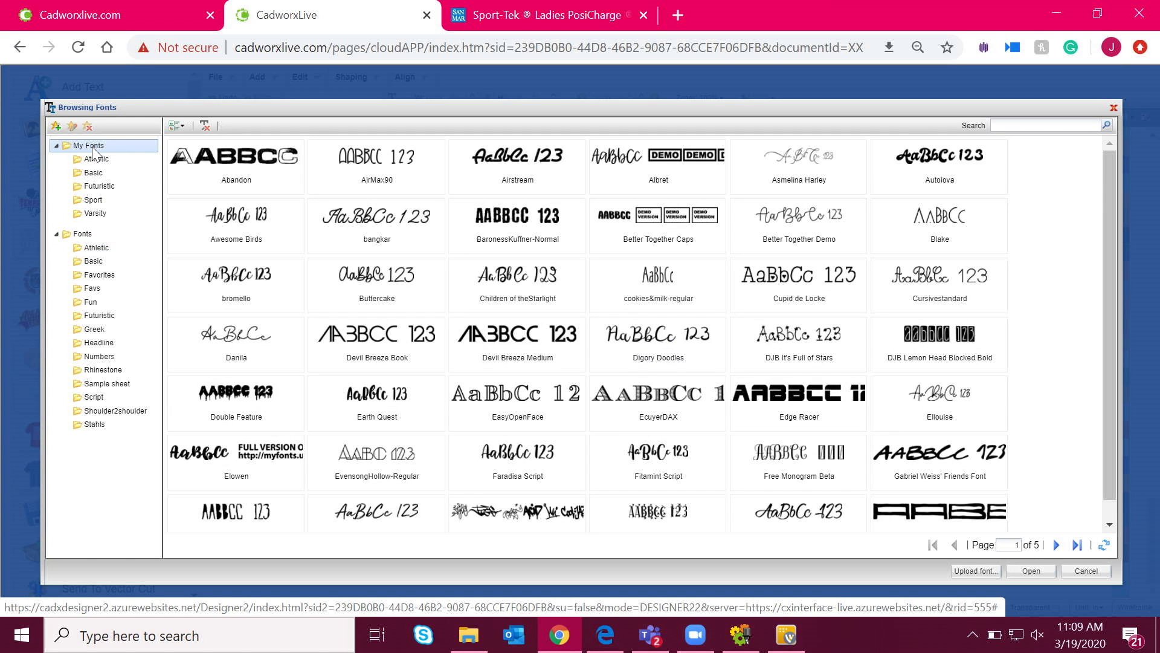
scroll(480, 464, down, 1)
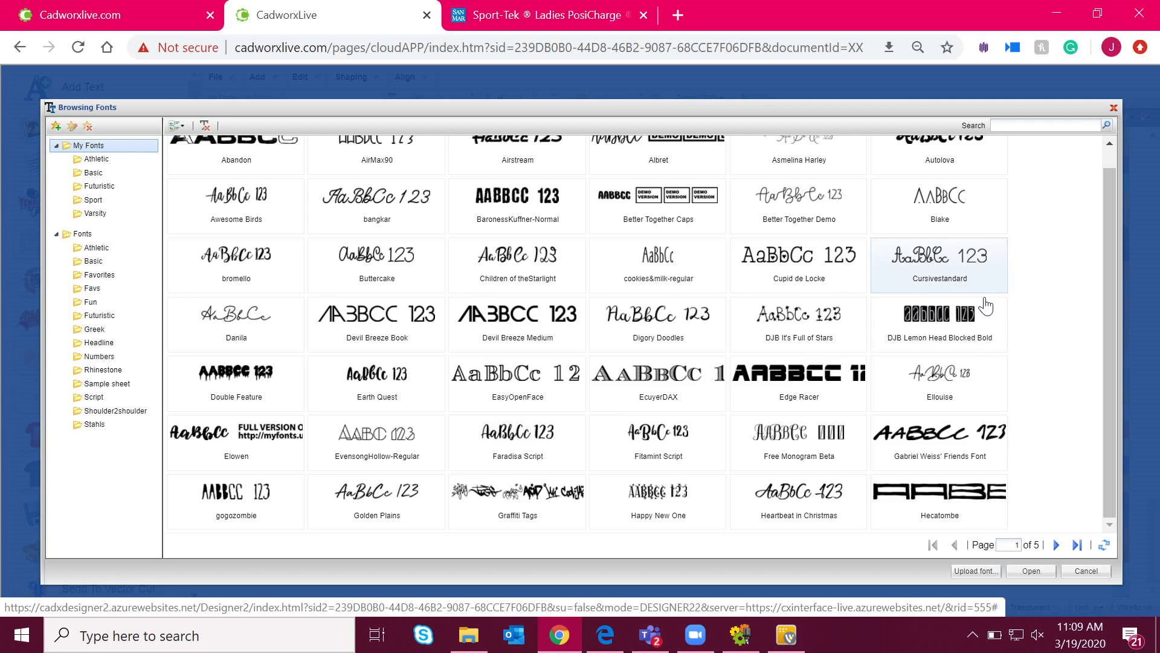
click(99, 248)
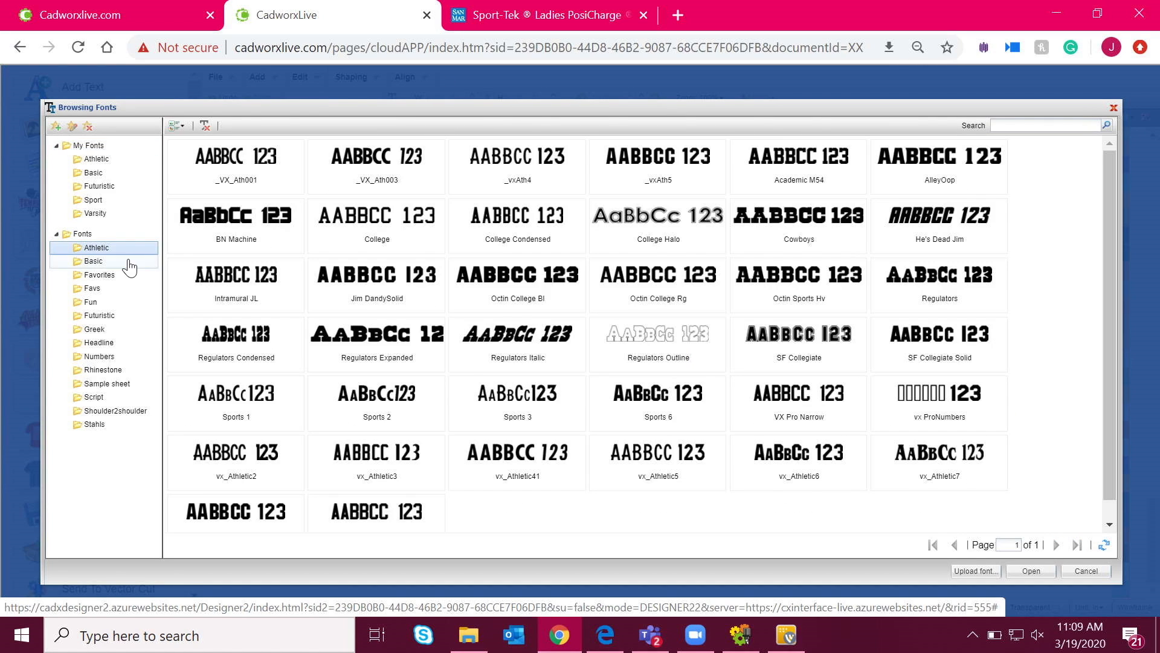
scroll(266, 450, down, 1)
double_click(264, 508)
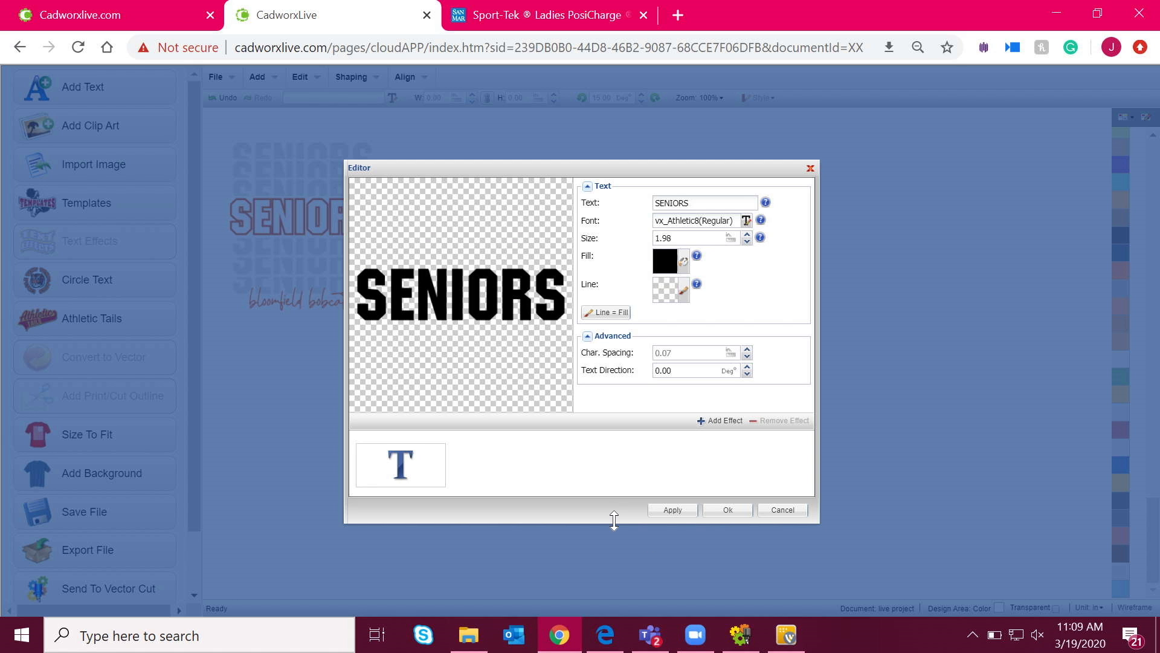
click(716, 511)
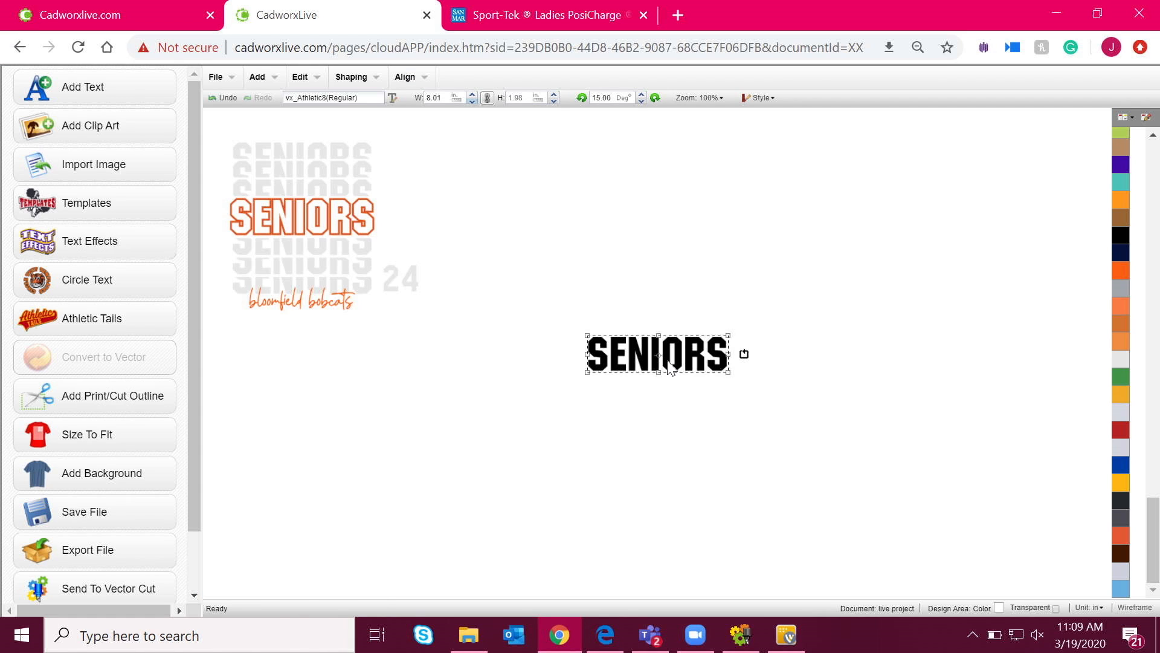
Place a copy of the black SENIORS text below the sample design and reselect the original.
ctrl+drag(669, 365, 298, 377)
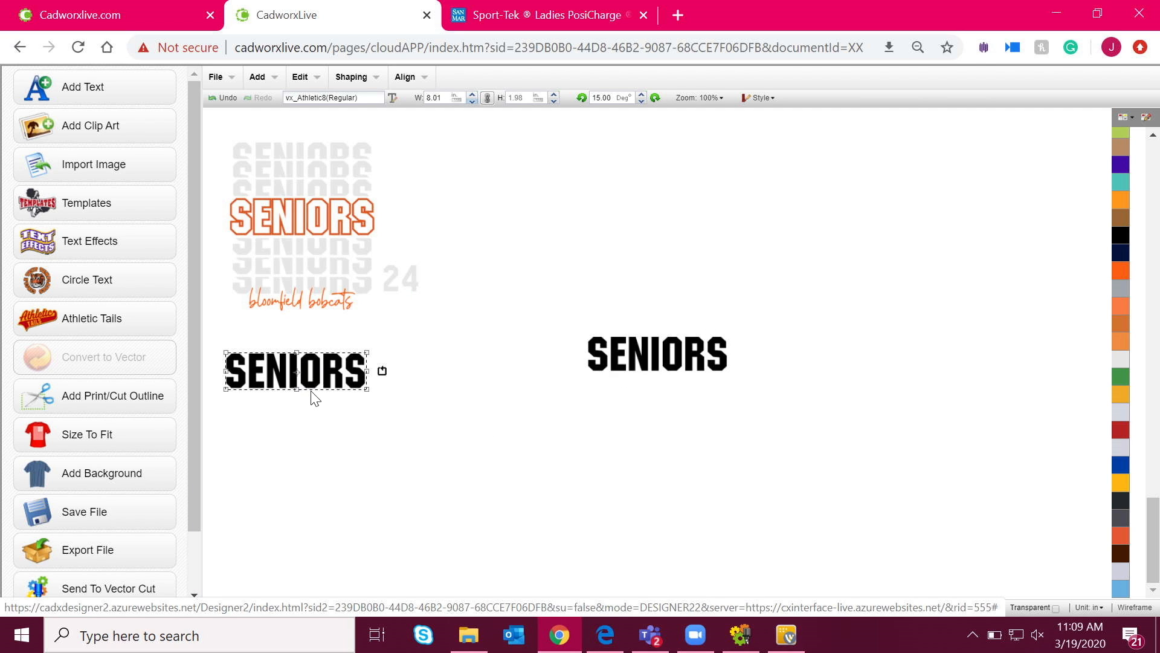
click(650, 355)
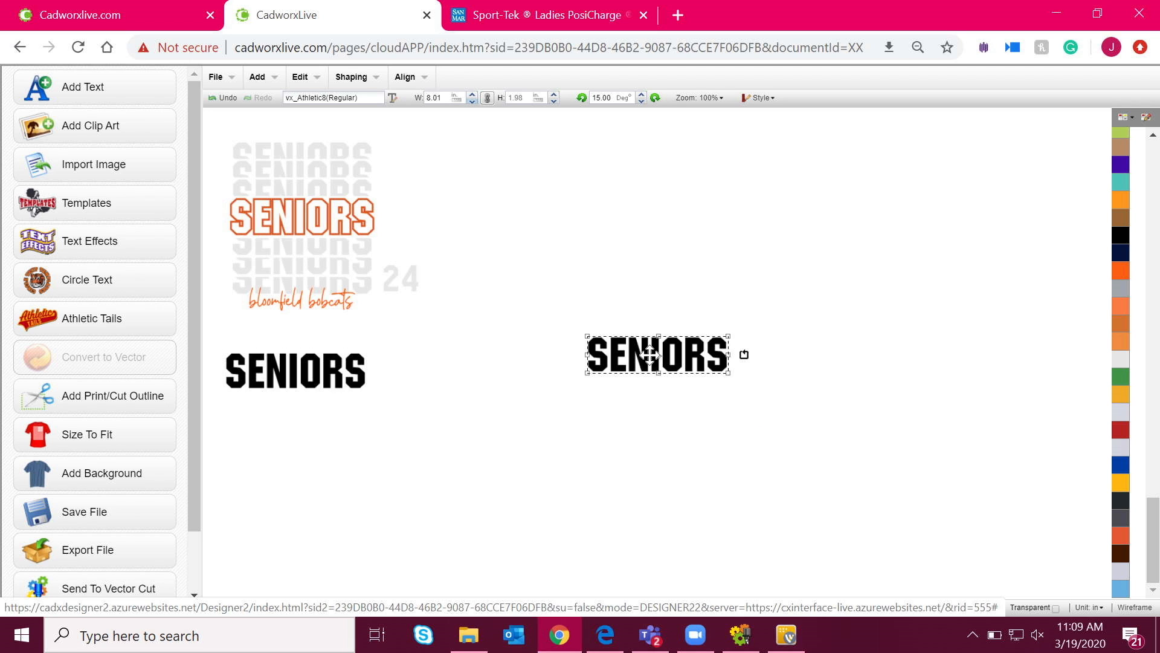
Search the clip art for "line" and insert the plain thin horizontal line across the SENIORS text.
click(717, 98)
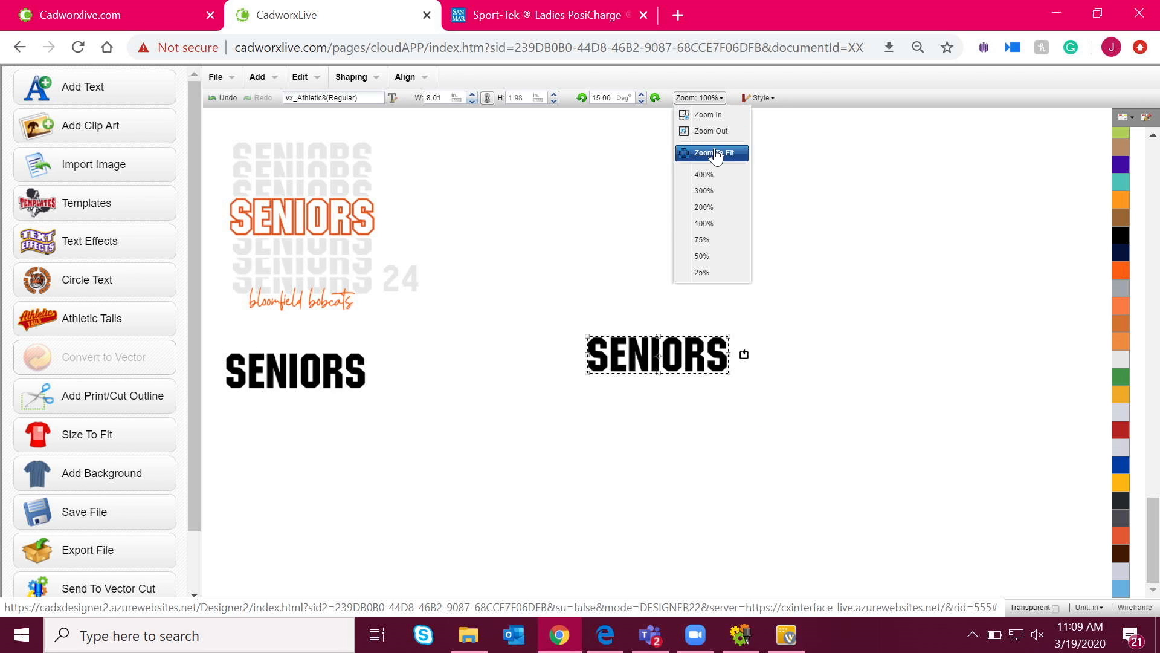
click(718, 207)
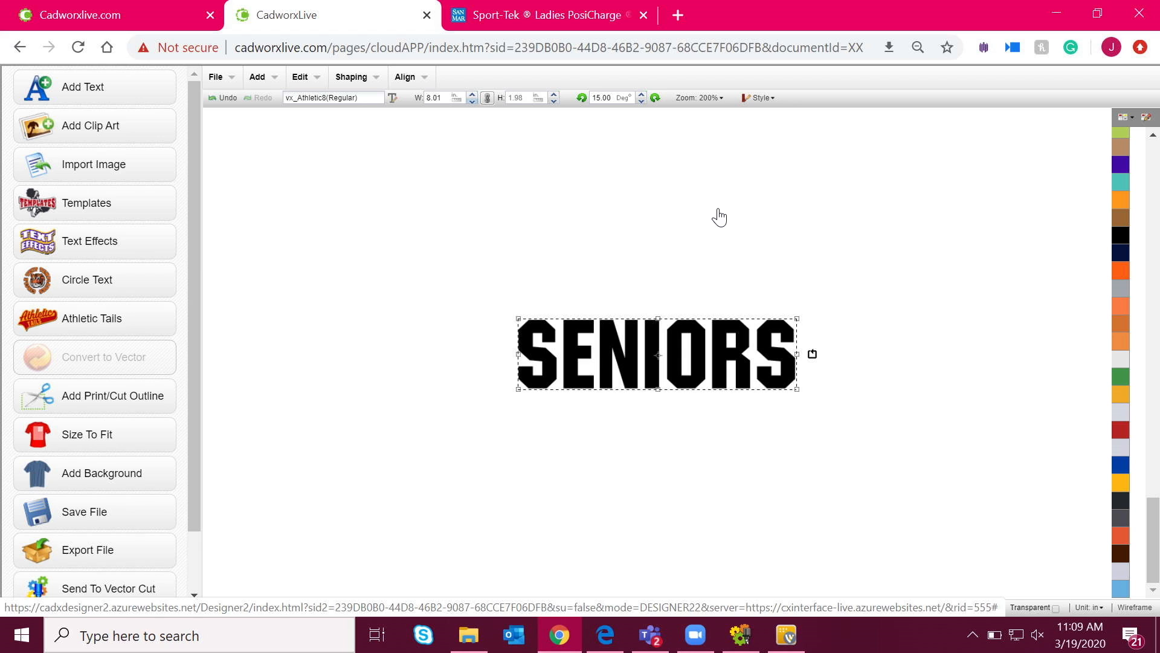
click(95, 134)
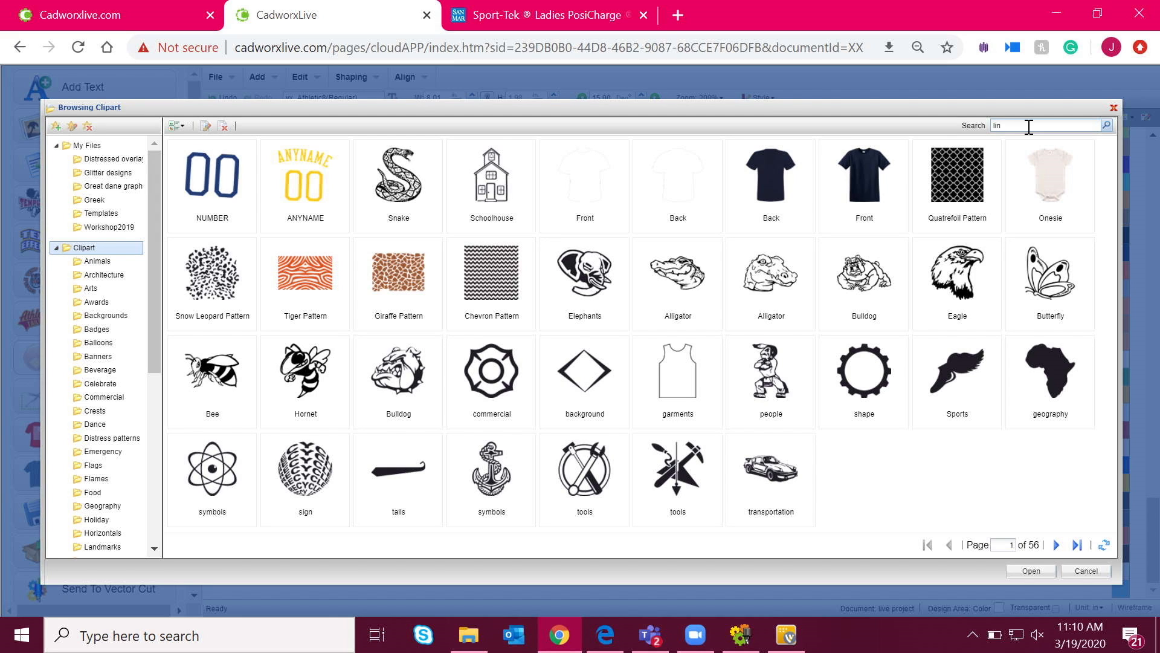
key(Return)
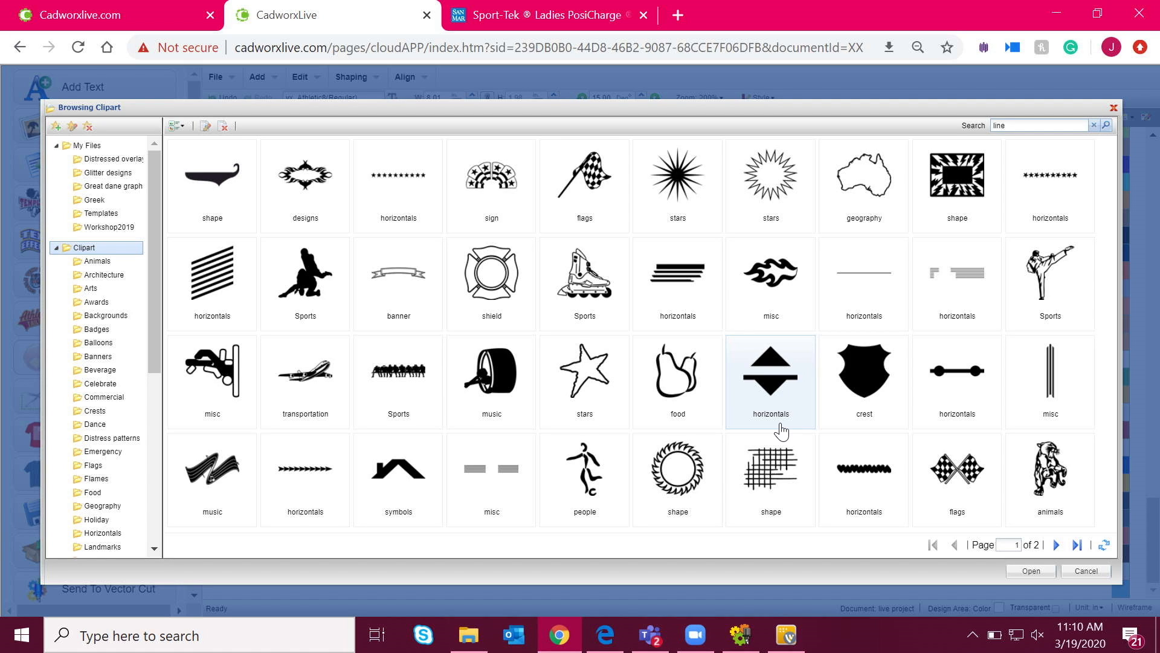
double_click(874, 305)
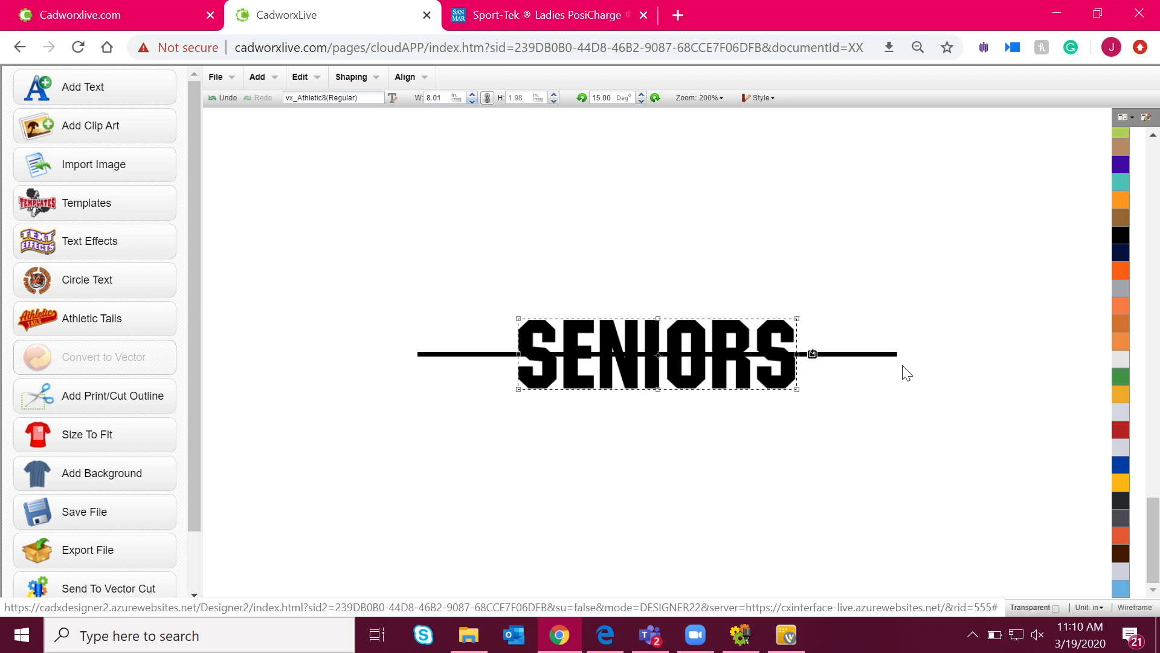
Thin the horizontal line to a height of about 0.06 in and color it orange.
click(887, 355)
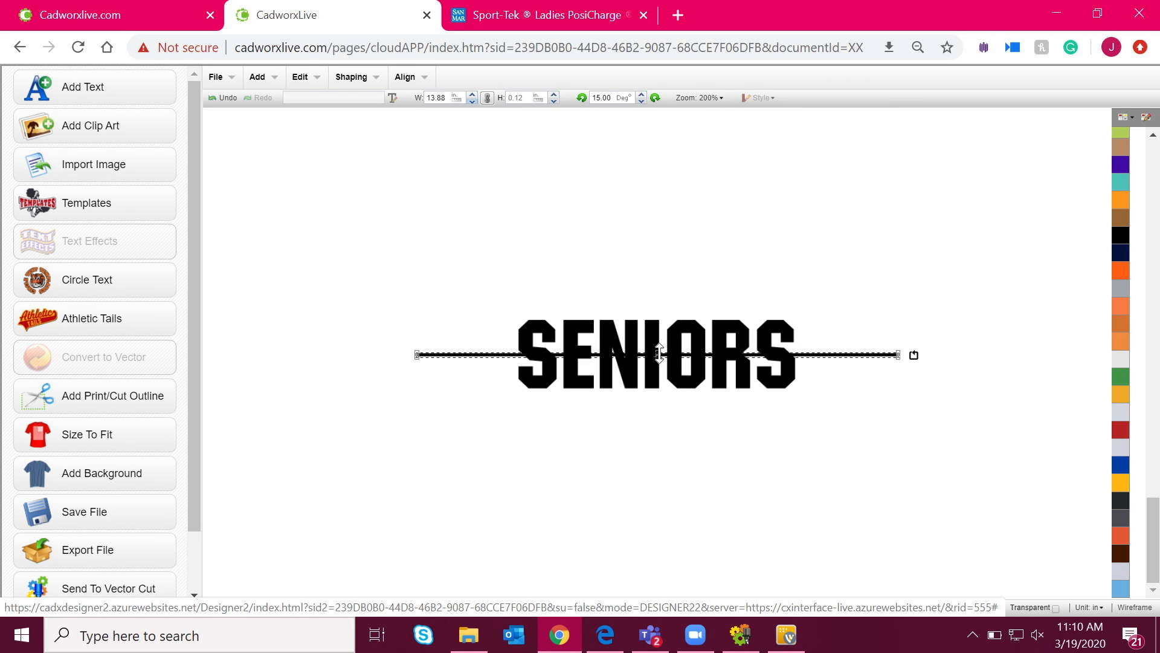
drag(658, 355, 658, 353)
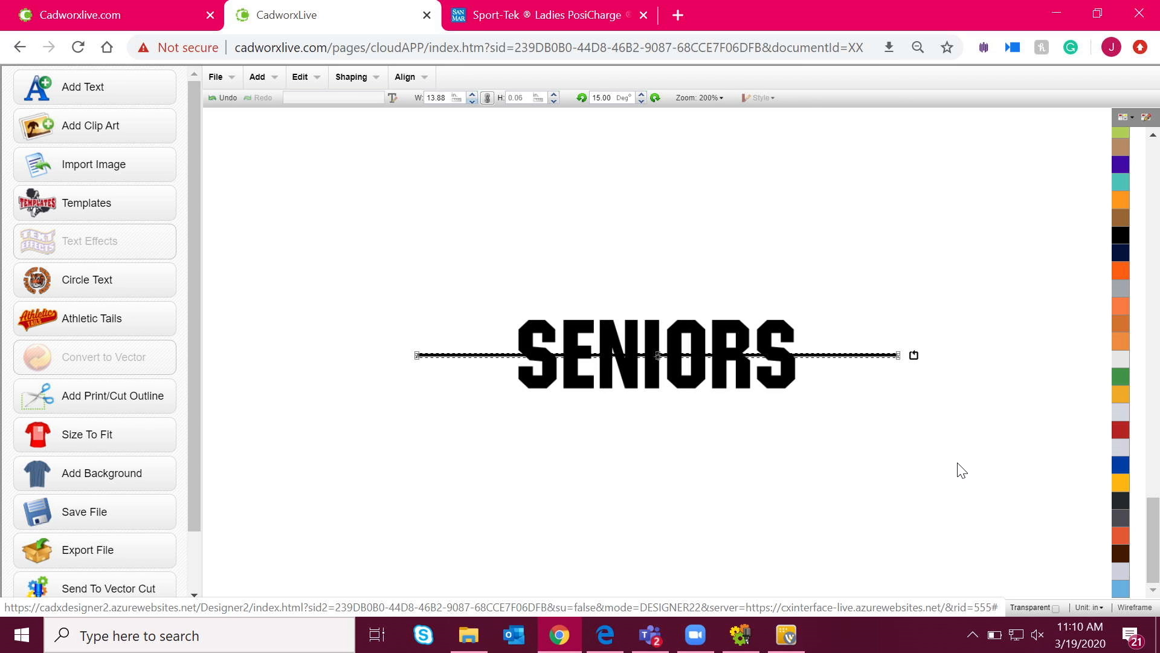
click(721, 385)
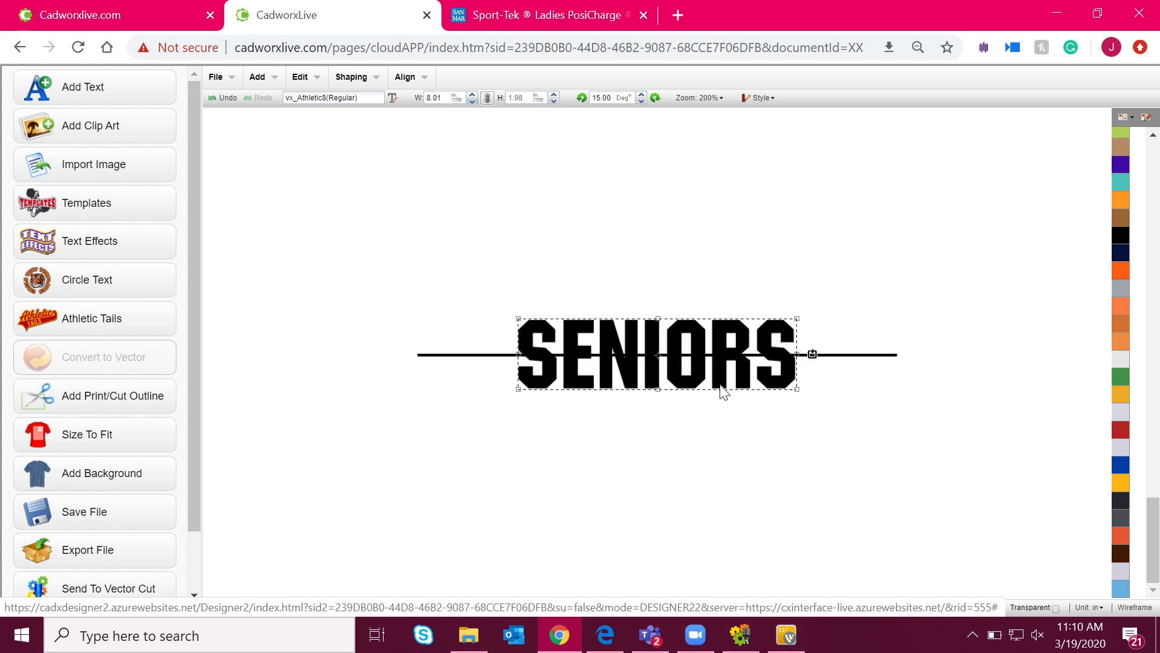
click(883, 355)
click(1121, 270)
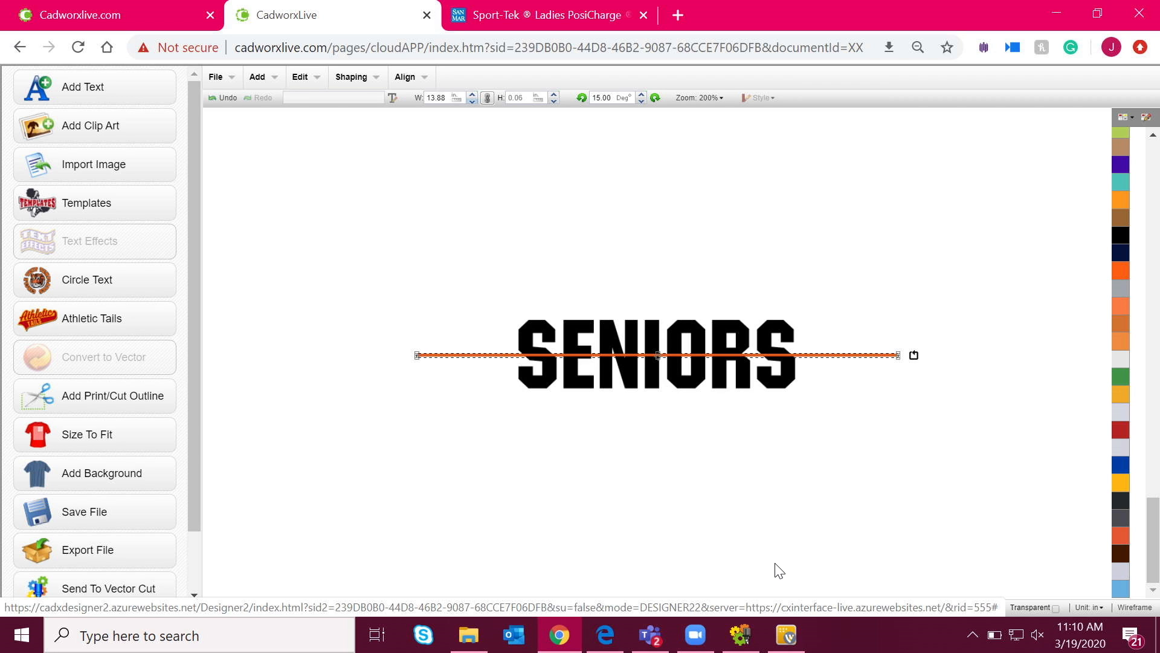
Align the orange line and the SENIORS text with each other using Center Middle.
drag(905, 442, 527, 274)
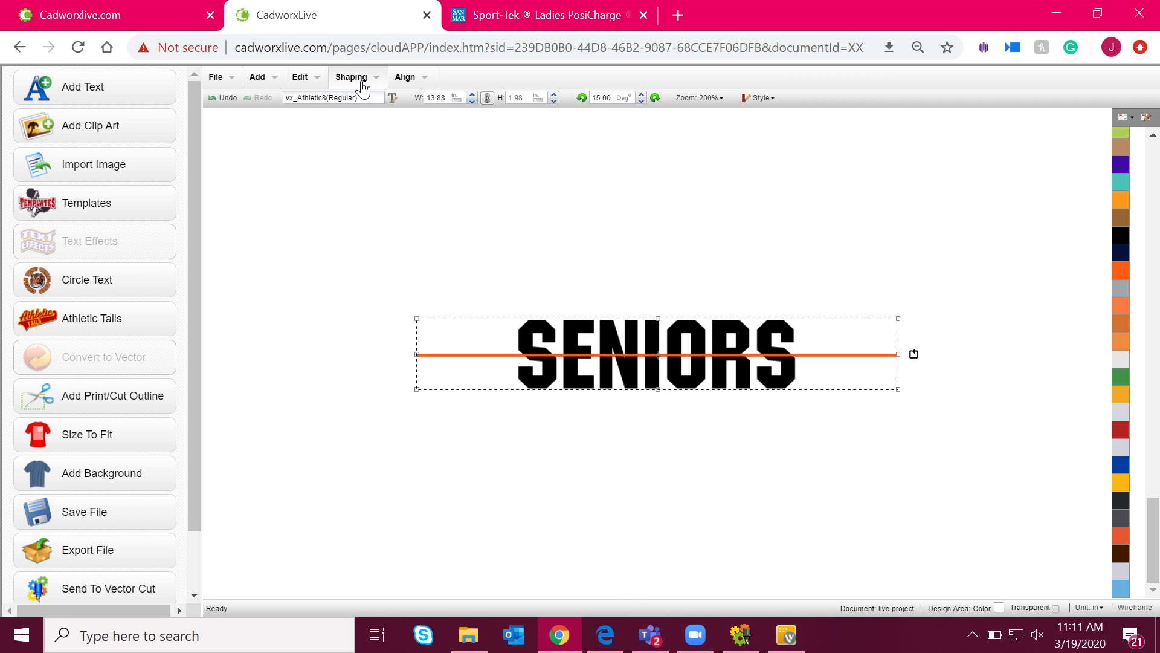
click(403, 77)
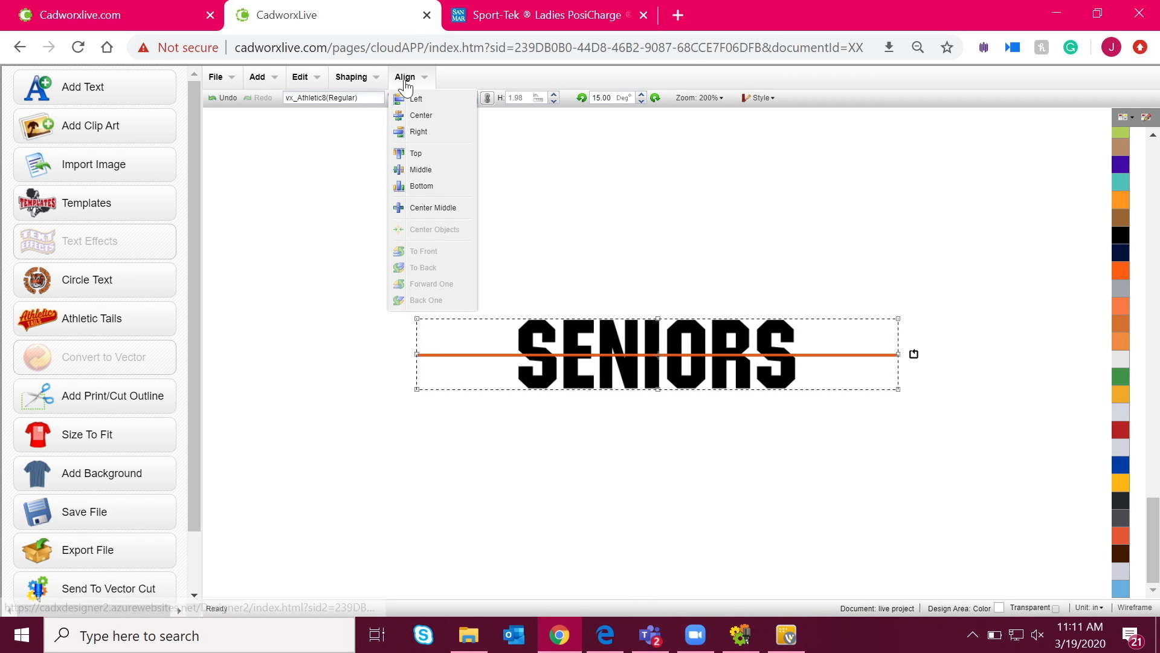
click(443, 209)
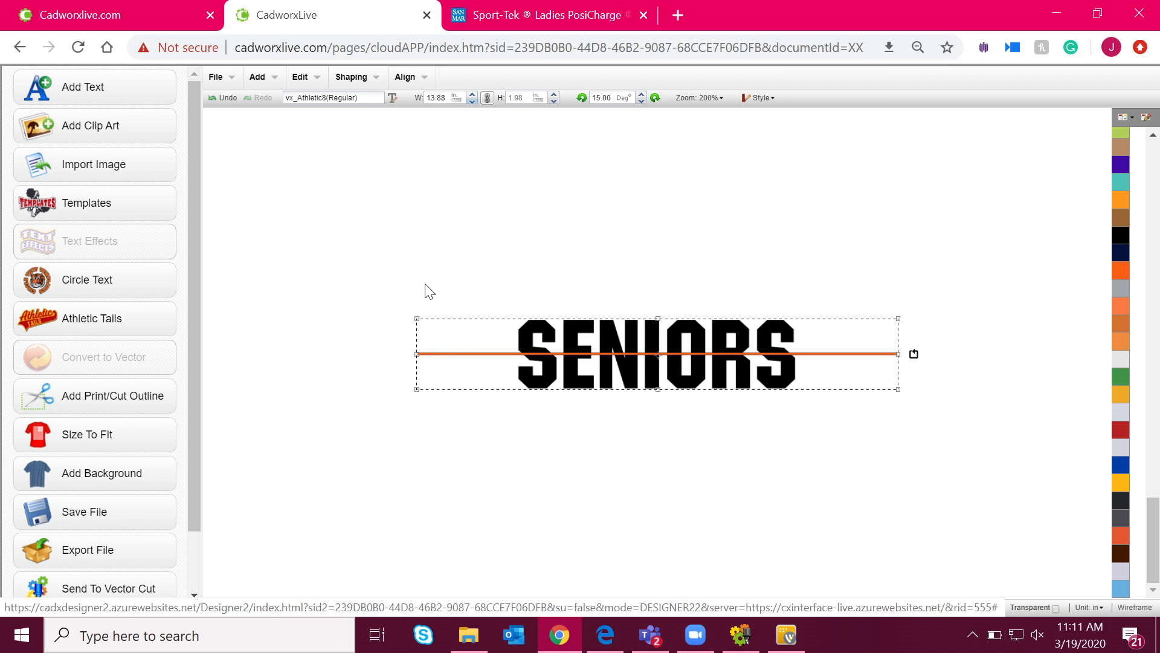
Cut the orange line out of the SENIORS text with Back Minus Front and delete the line.
click(359, 83)
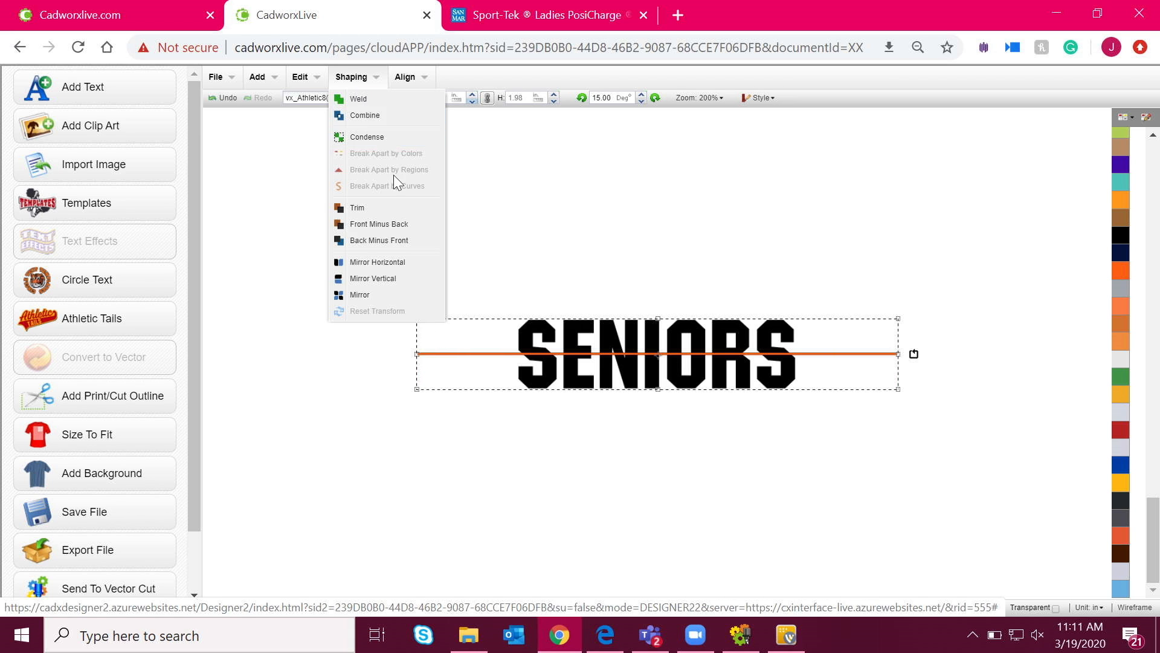
click(396, 241)
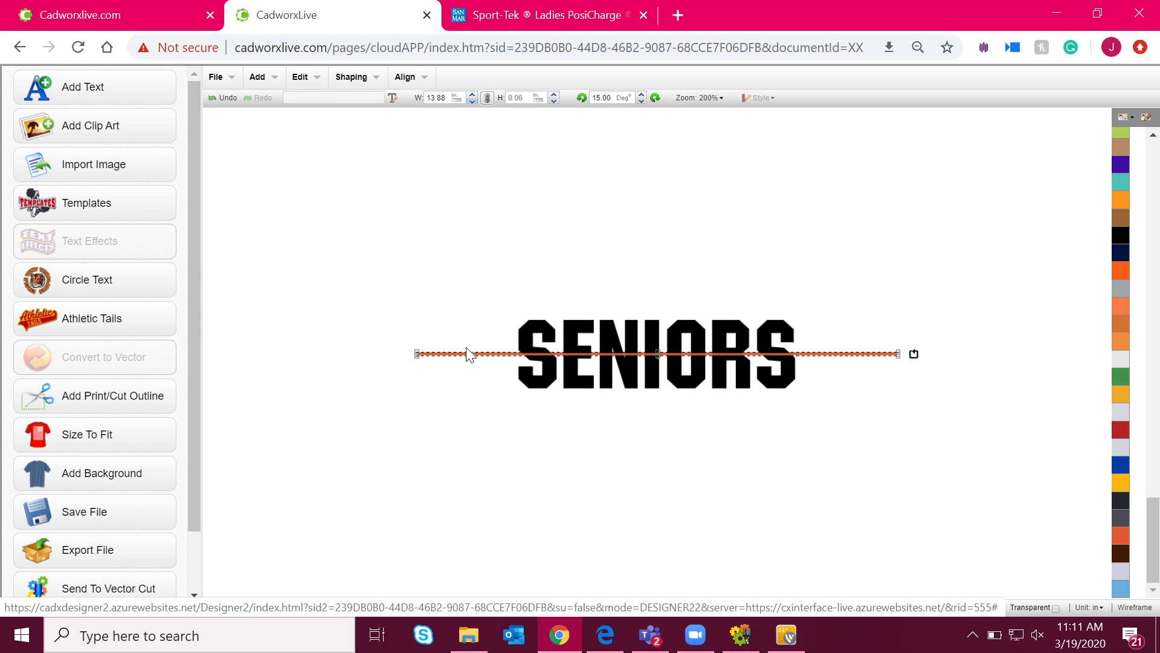
drag(466, 354, 469, 440)
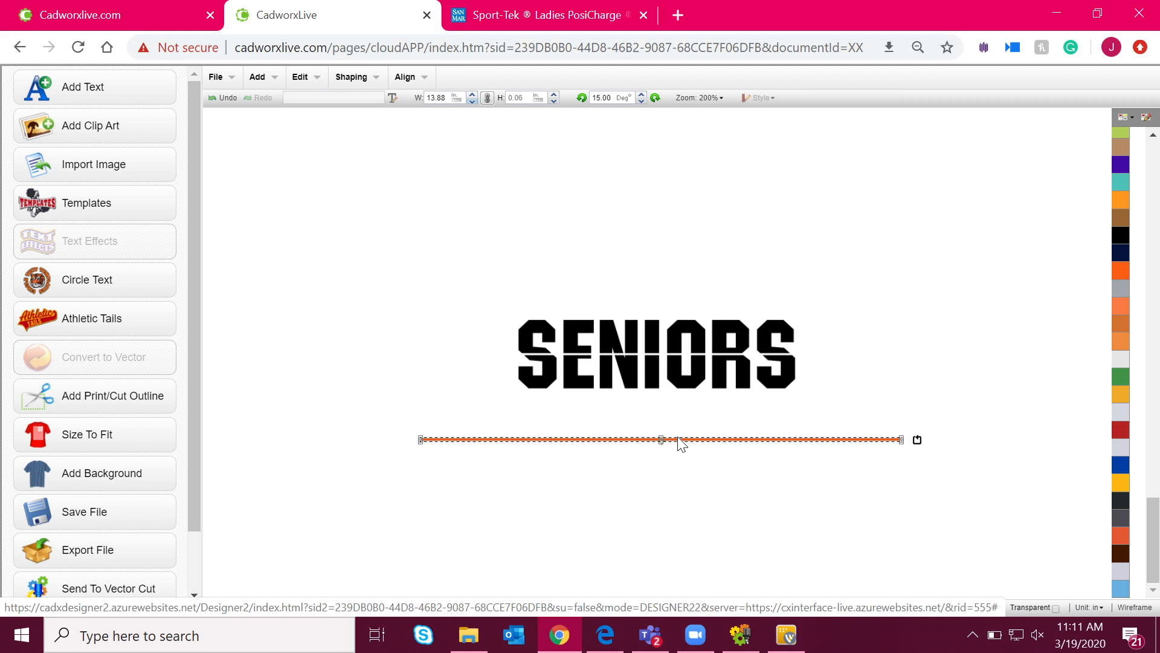
key(Delete)
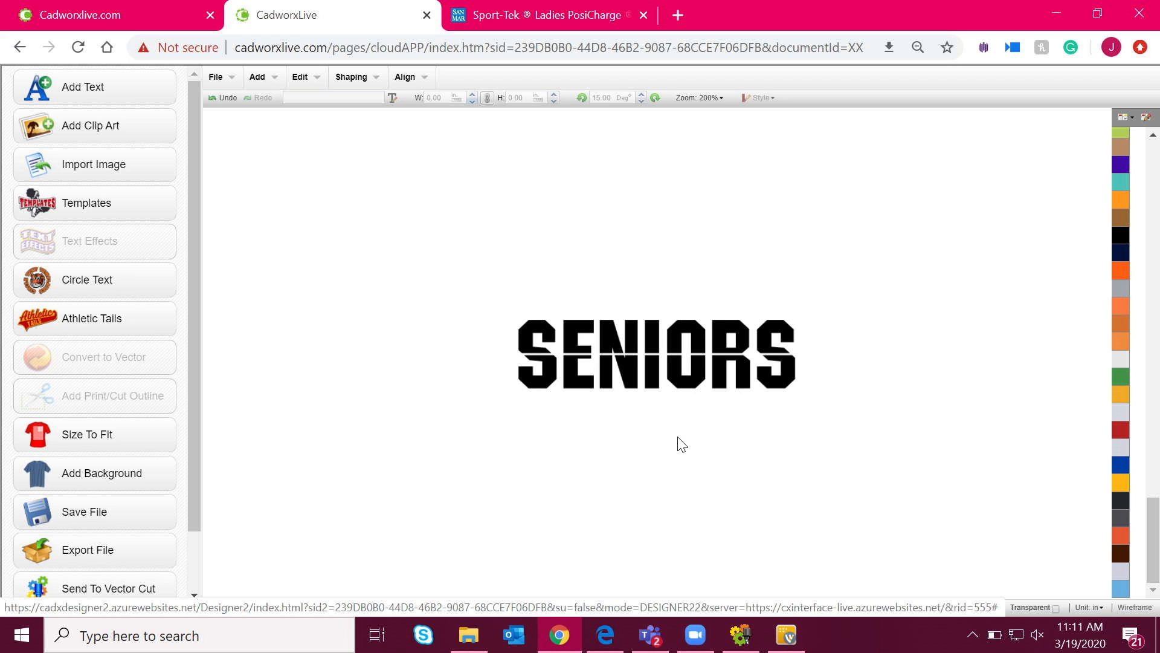
Break the cut SENIORS text apart by regions.
drag(464, 251, 866, 443)
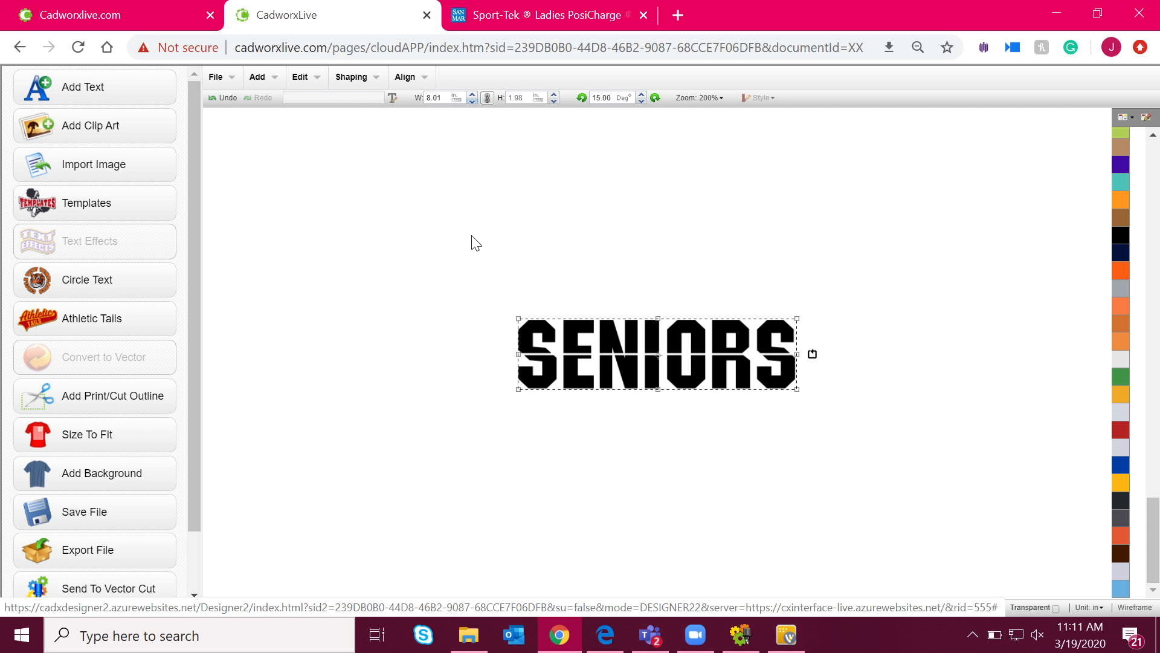
click(357, 79)
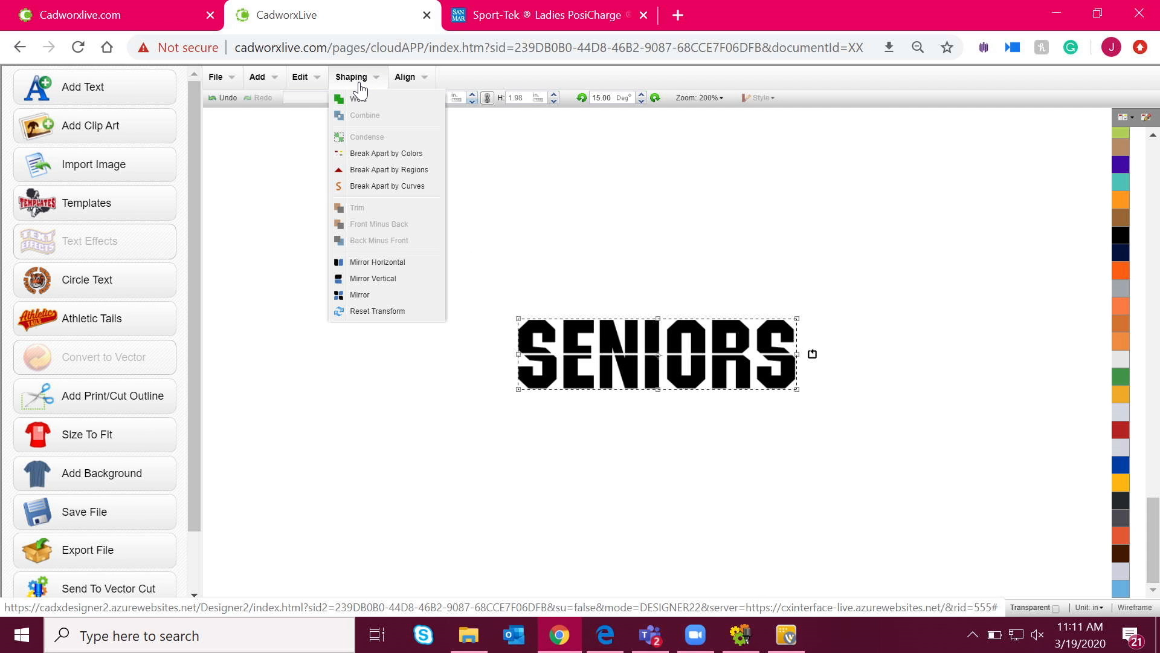
click(411, 171)
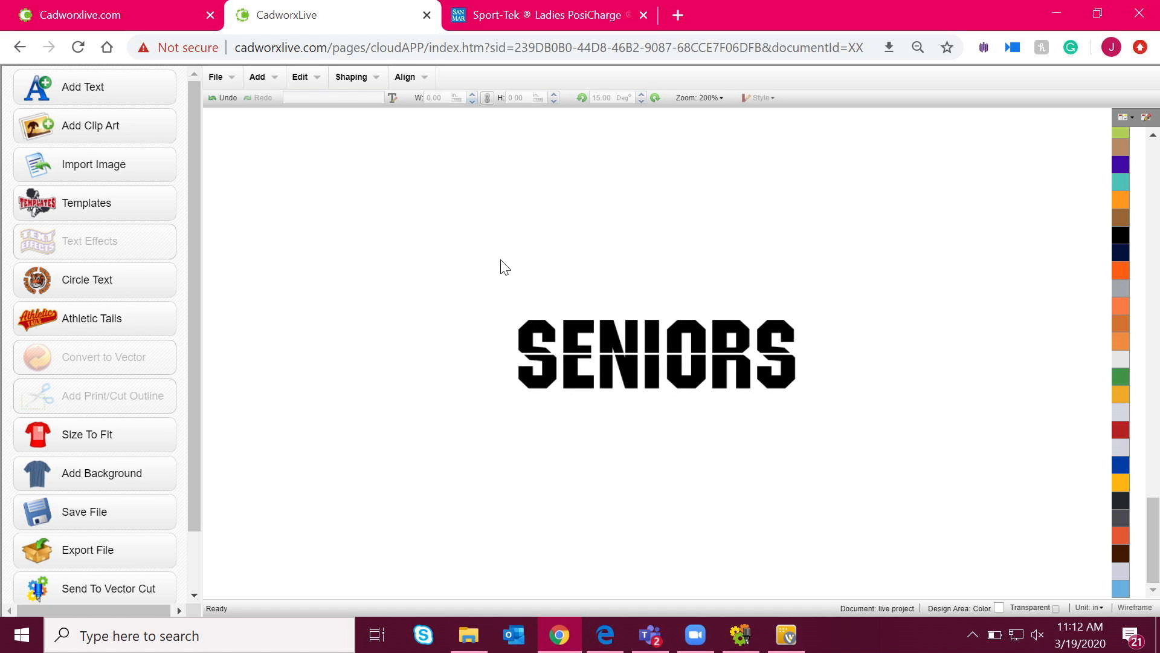
Condense the upper-half pieces of the cut SENIORS text into one object and the lower-half pieces into another.
drag(452, 261, 860, 363)
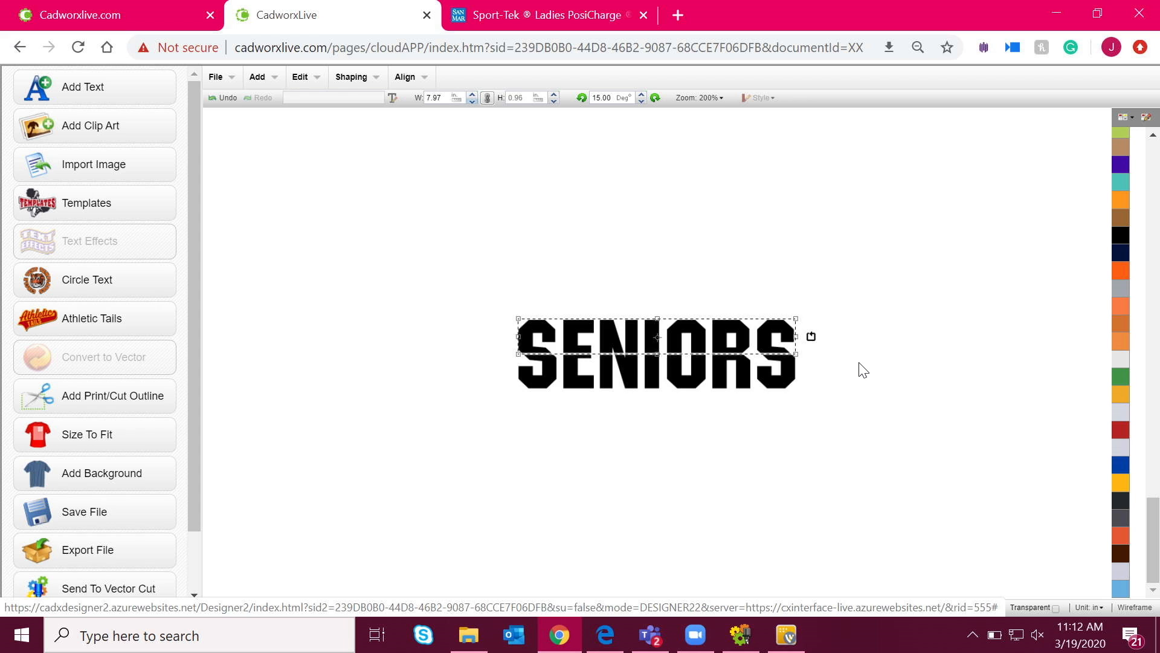
click(357, 78)
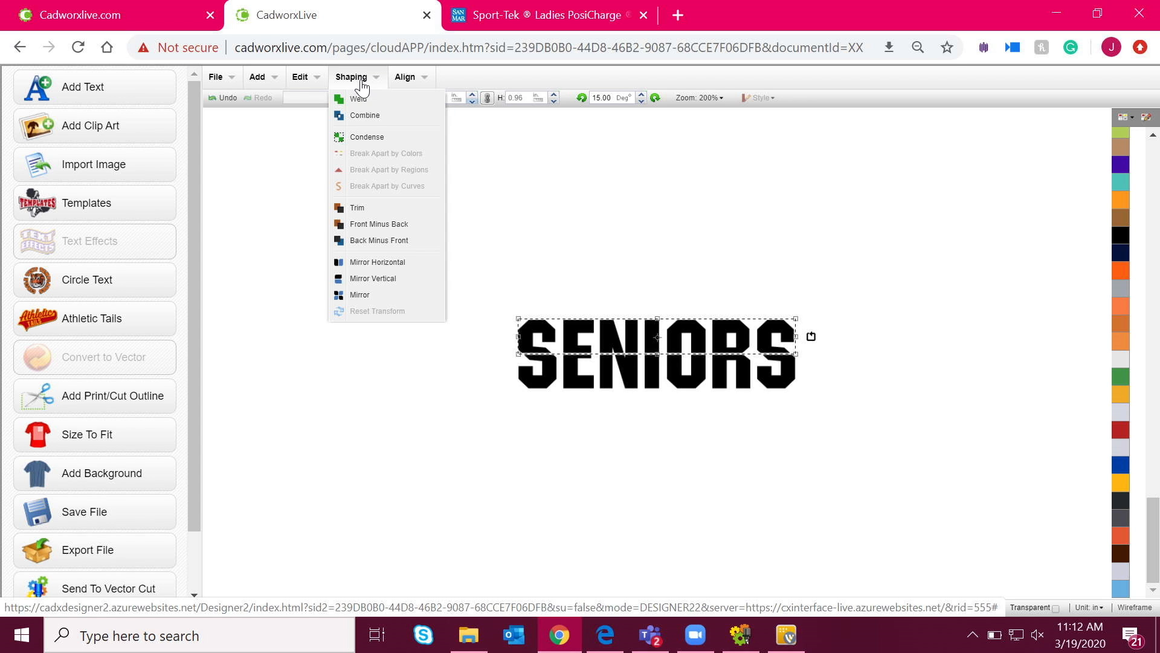
click(387, 140)
drag(825, 435, 510, 349)
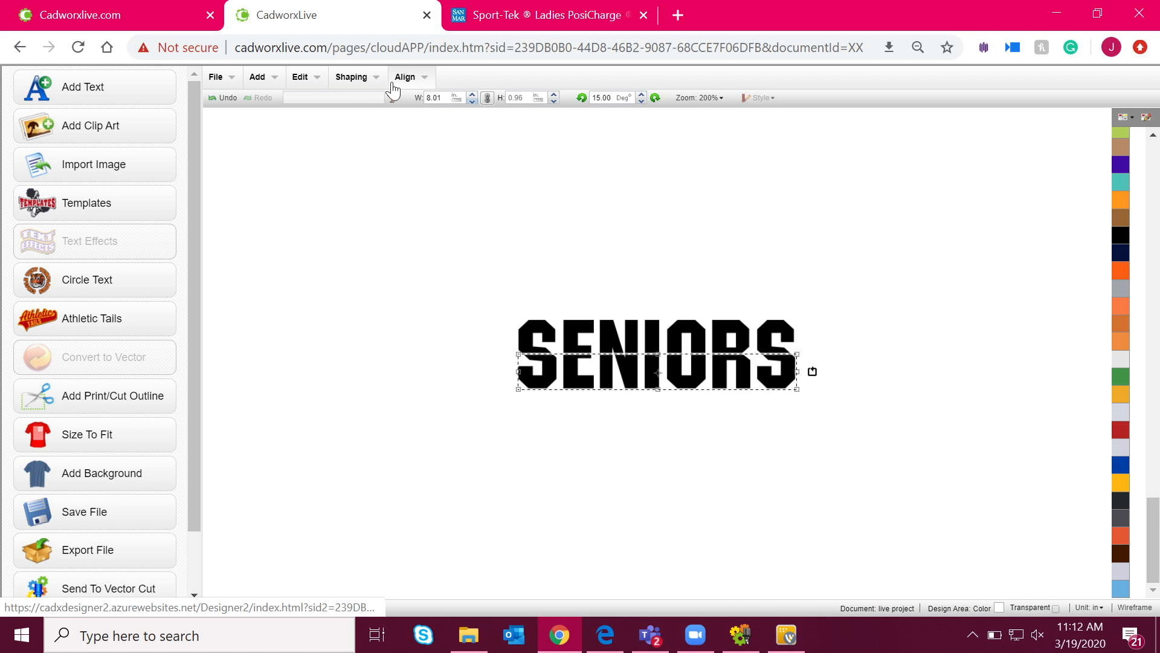
click(352, 77)
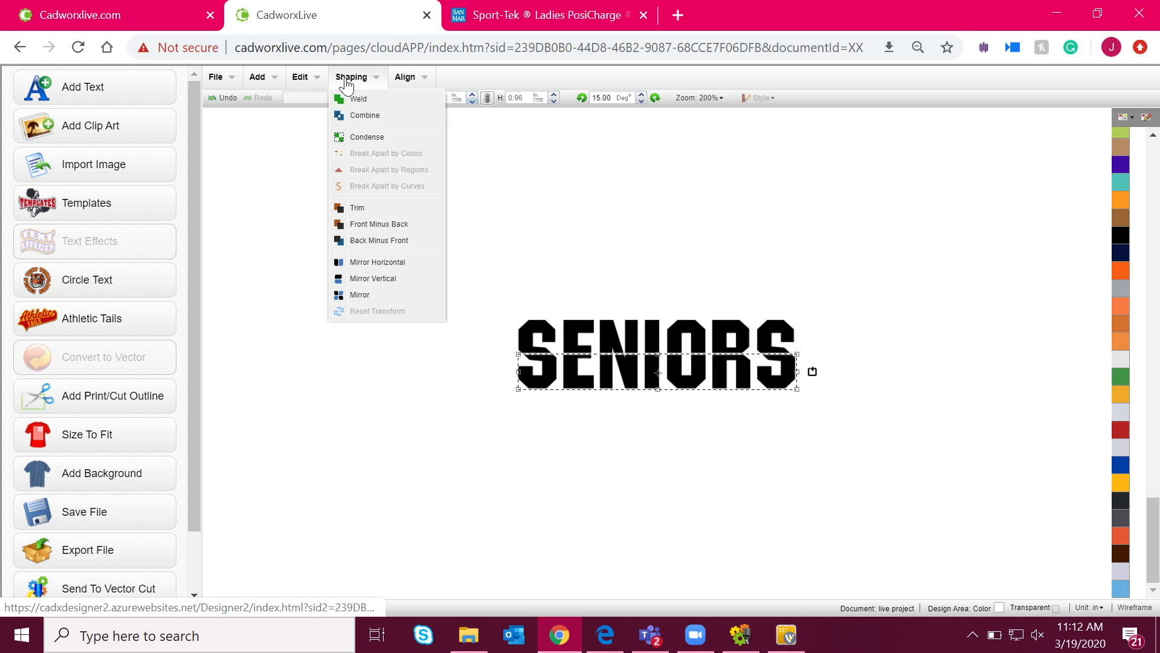
click(390, 139)
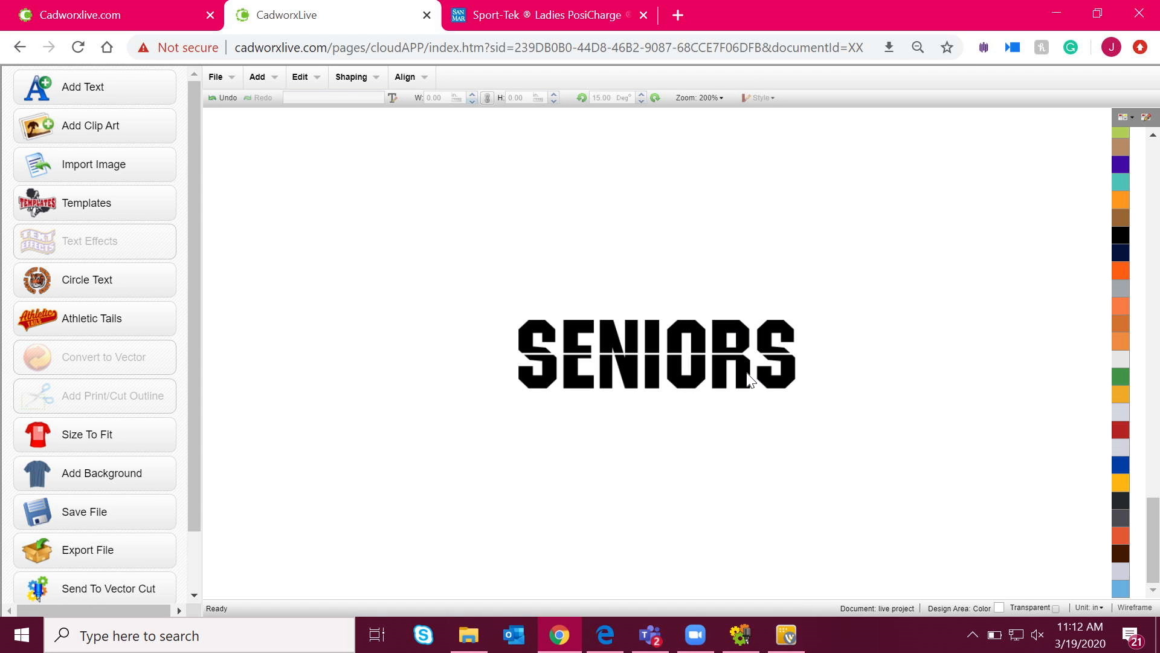
Move the lower half of SENIORS down and place the uncut SENIORS text between the two halves.
drag(695, 371, 694, 424)
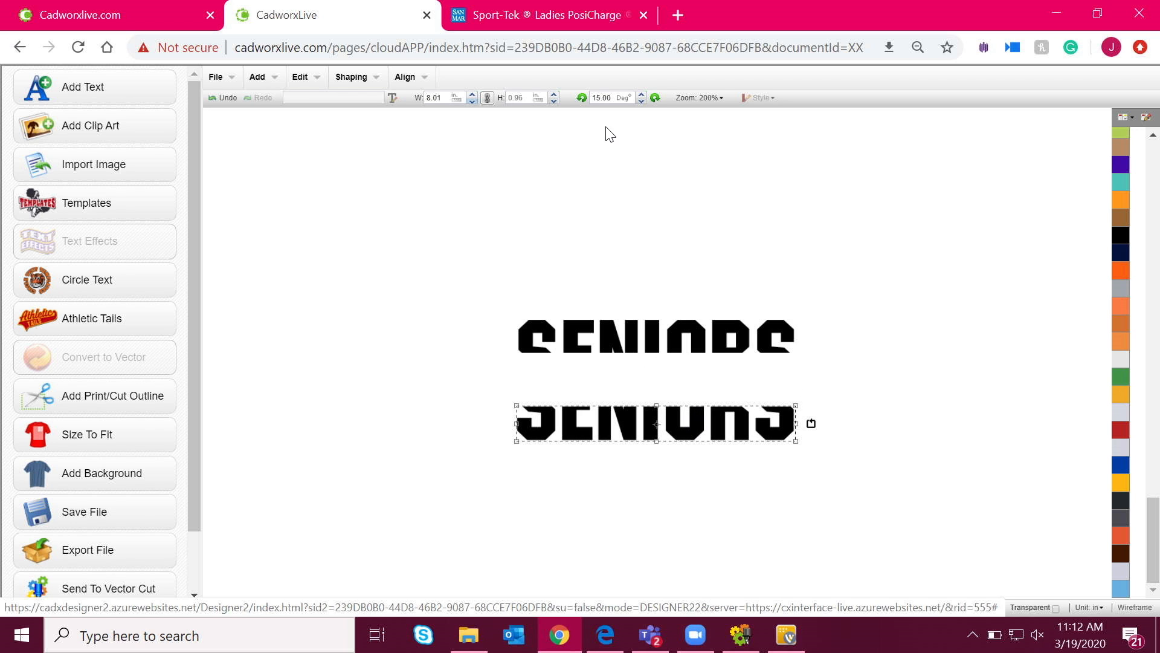
click(700, 97)
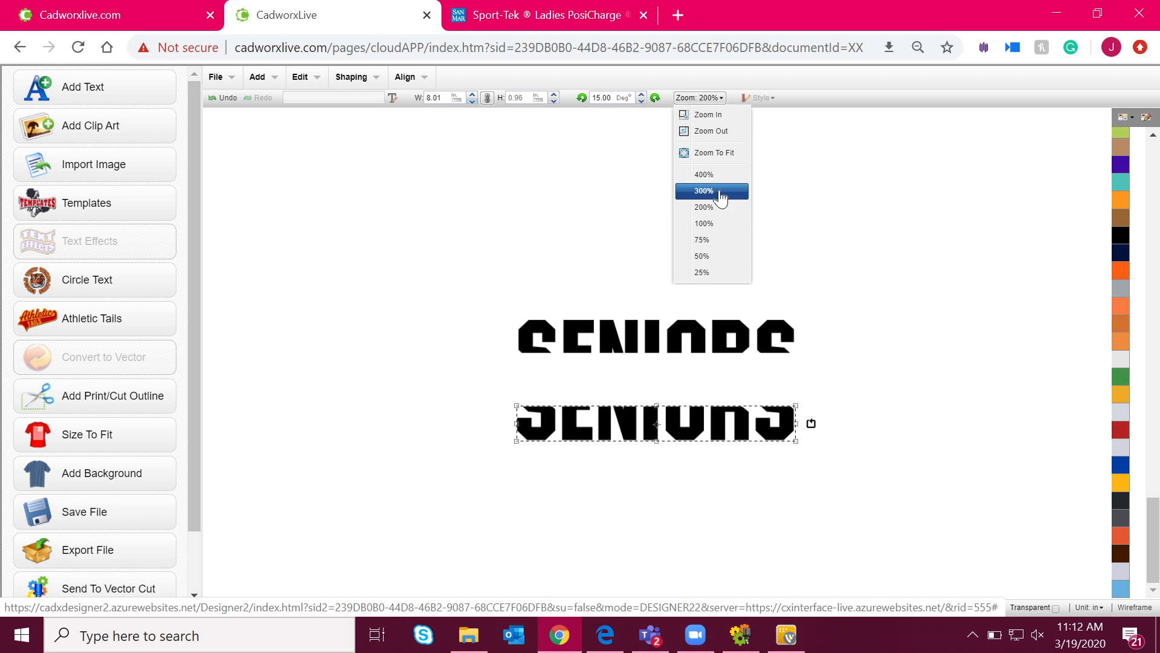
click(721, 225)
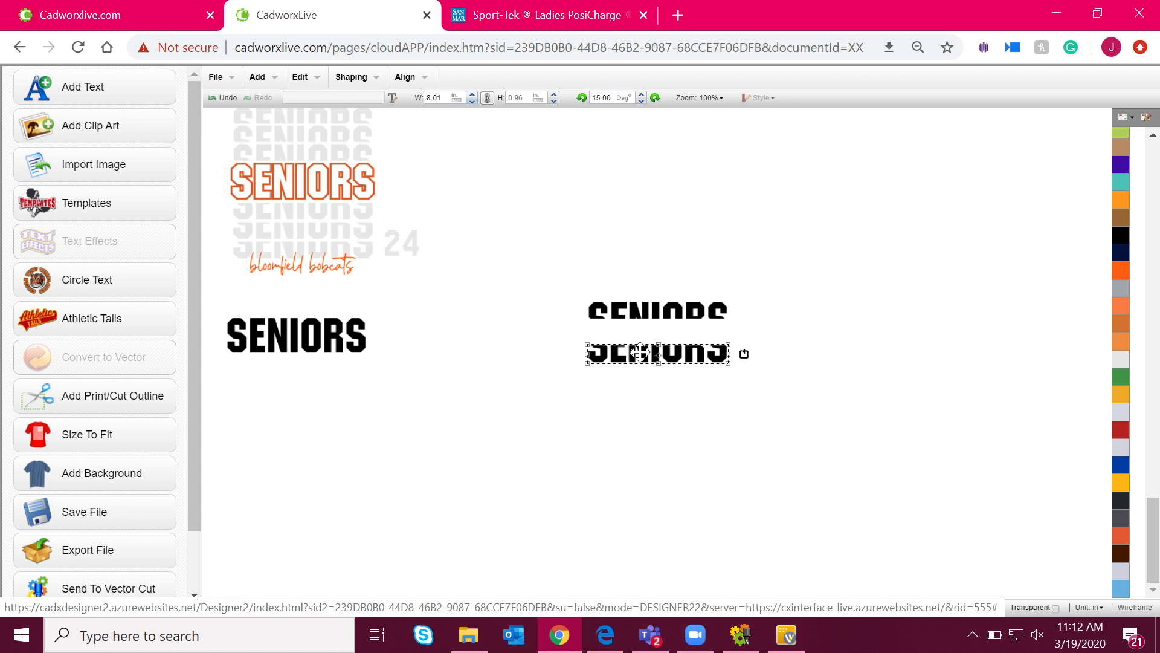
drag(640, 399, 636, 395)
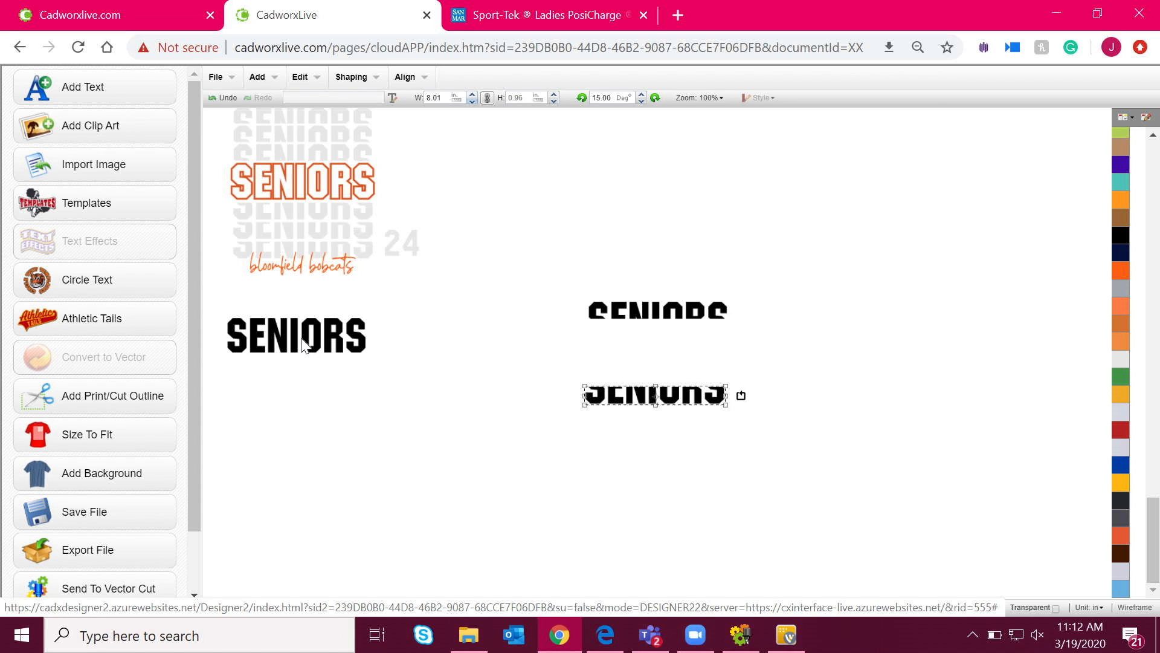
drag(304, 346, 650, 356)
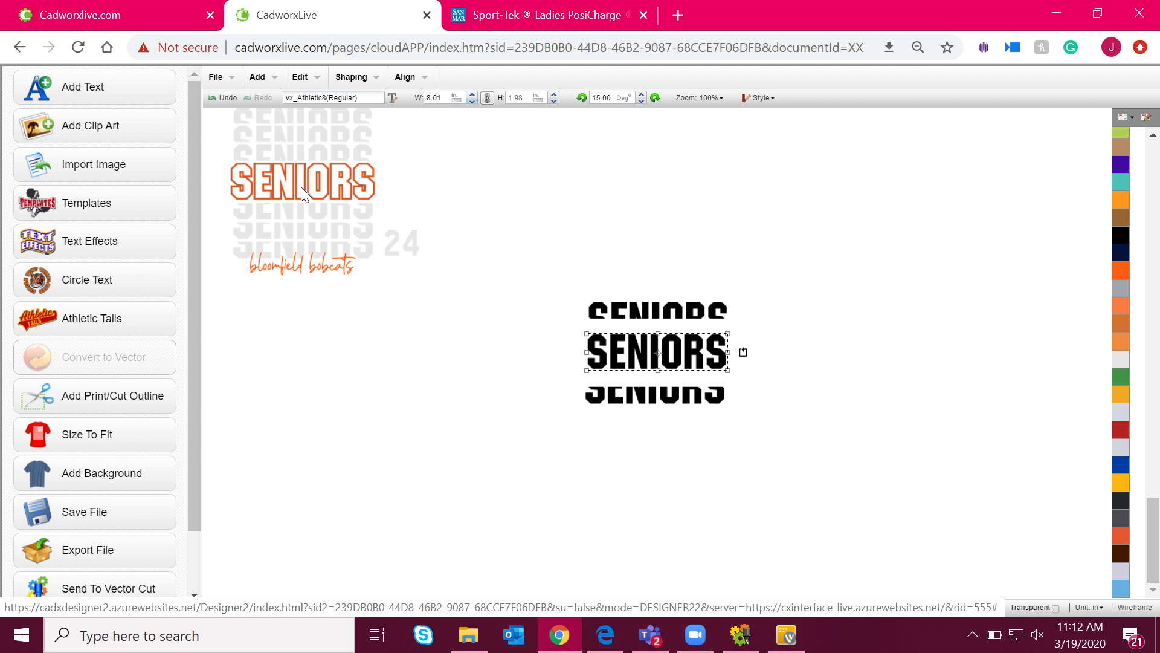
Add the Combined Contour effect to the uncut SENIORS text between the halves.
double_click(677, 354)
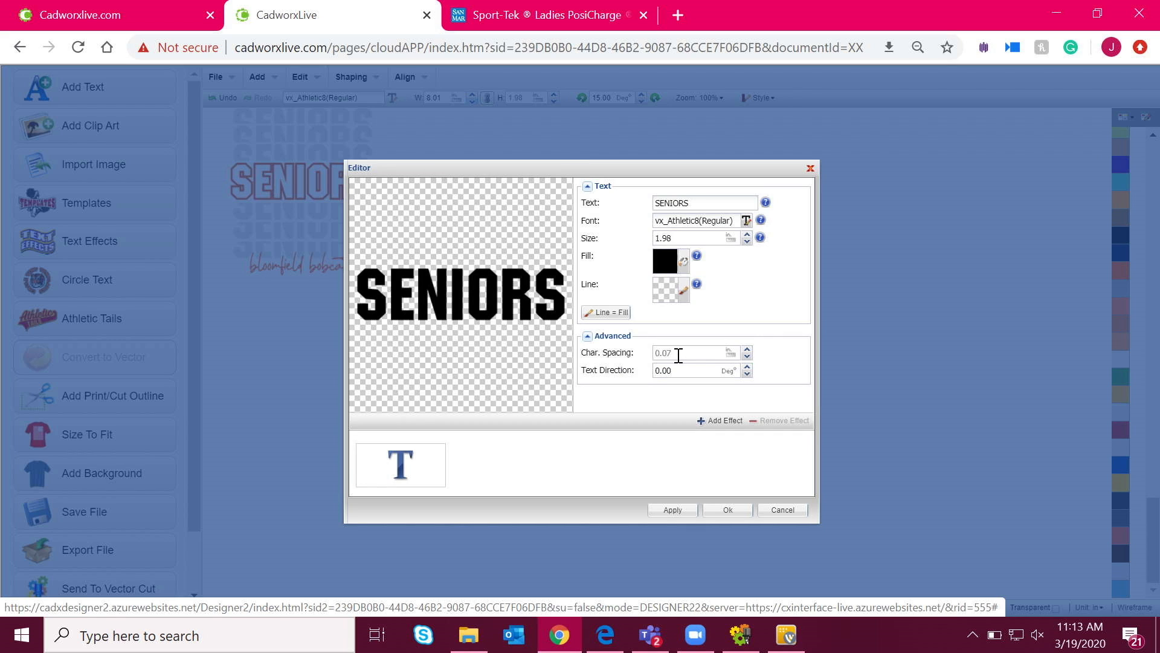
click(726, 422)
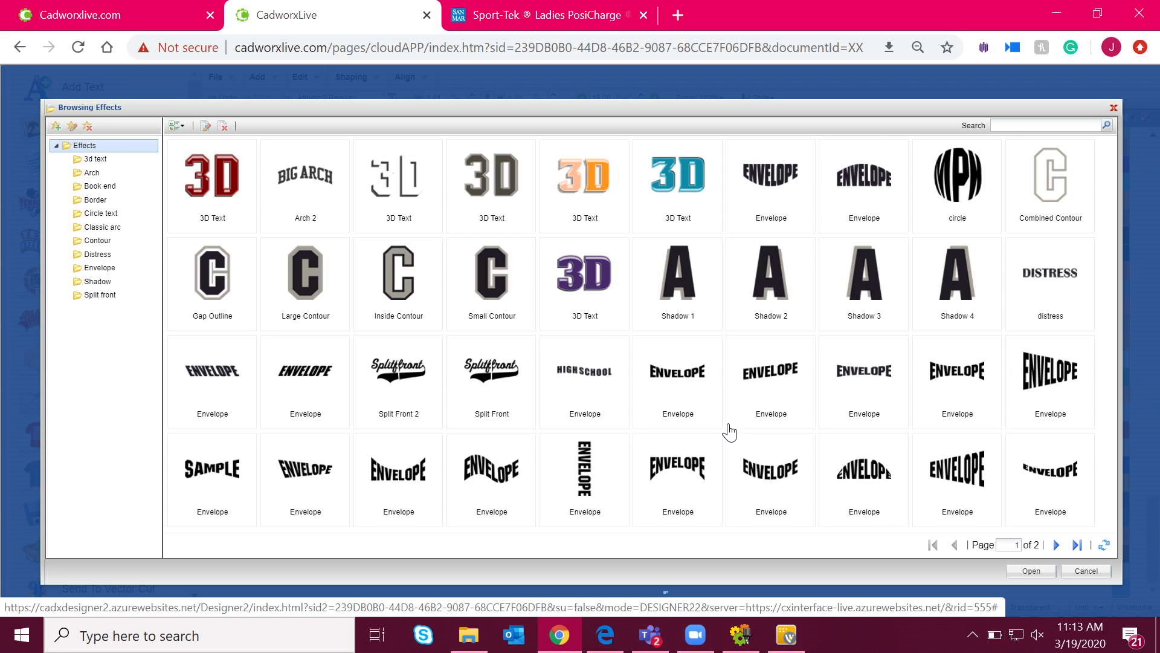
double_click(1048, 208)
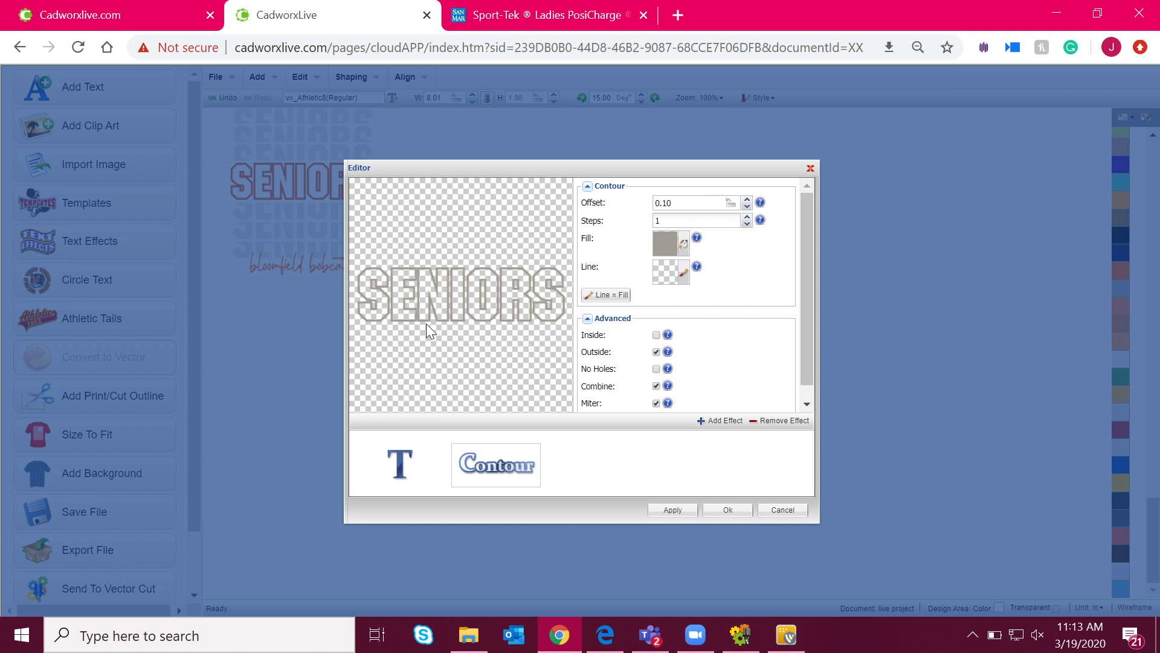
click(400, 466)
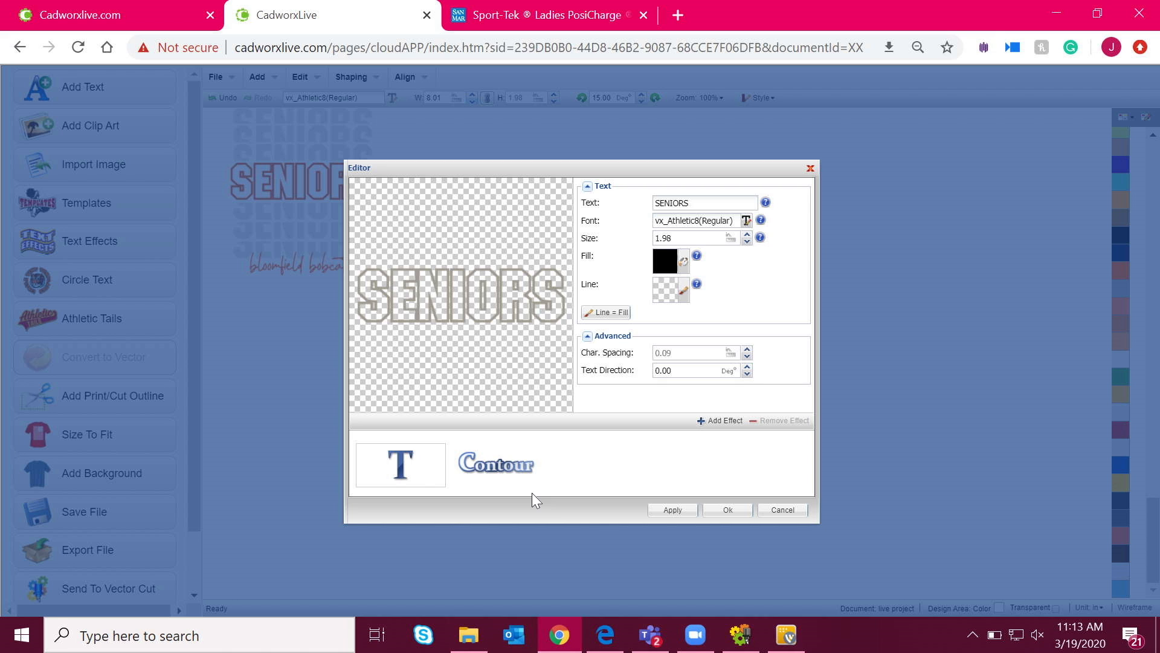
click(728, 511)
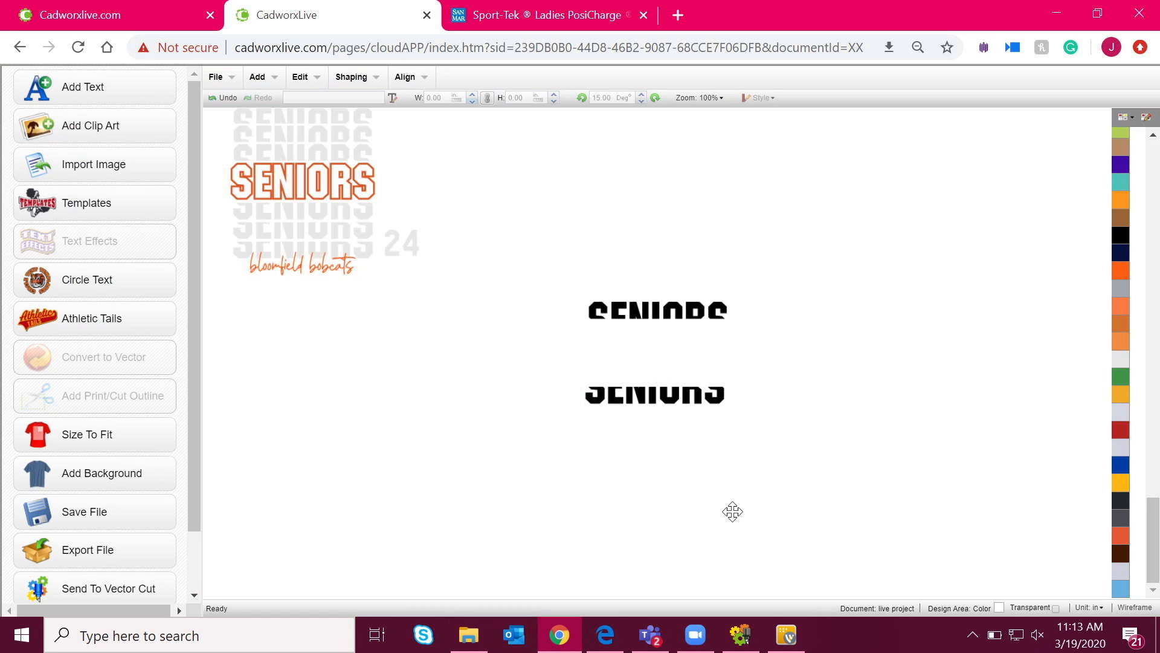
click(662, 350)
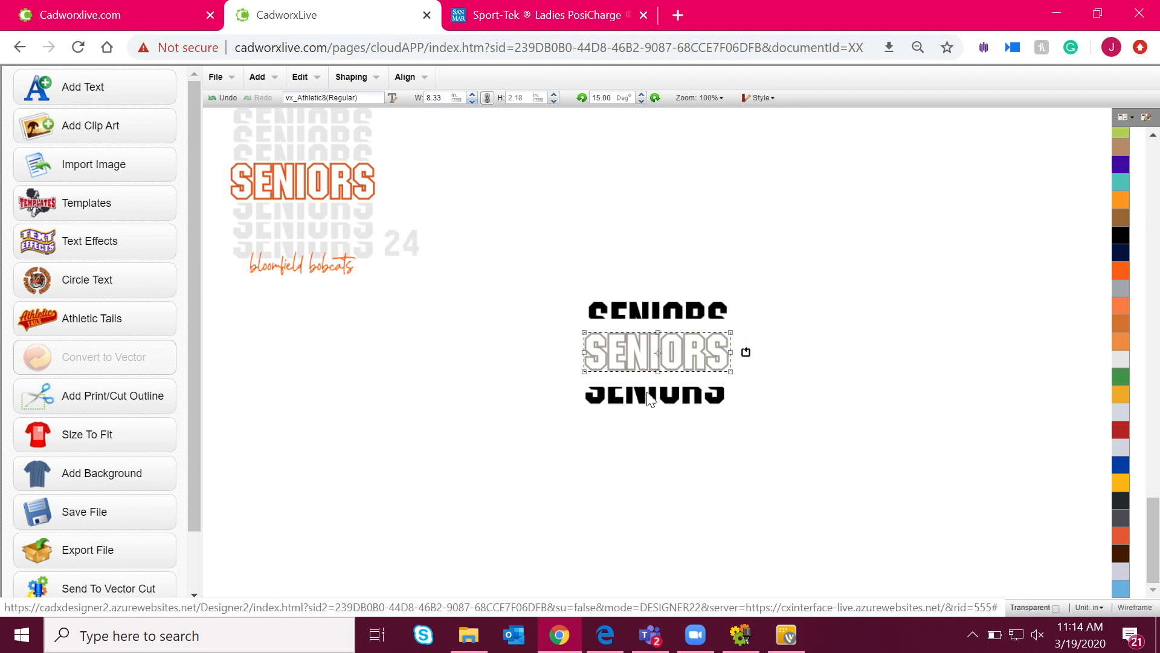
Move the upper half close above the outlined SENIORS and stack three copies of the lower half beneath it.
click(645, 307)
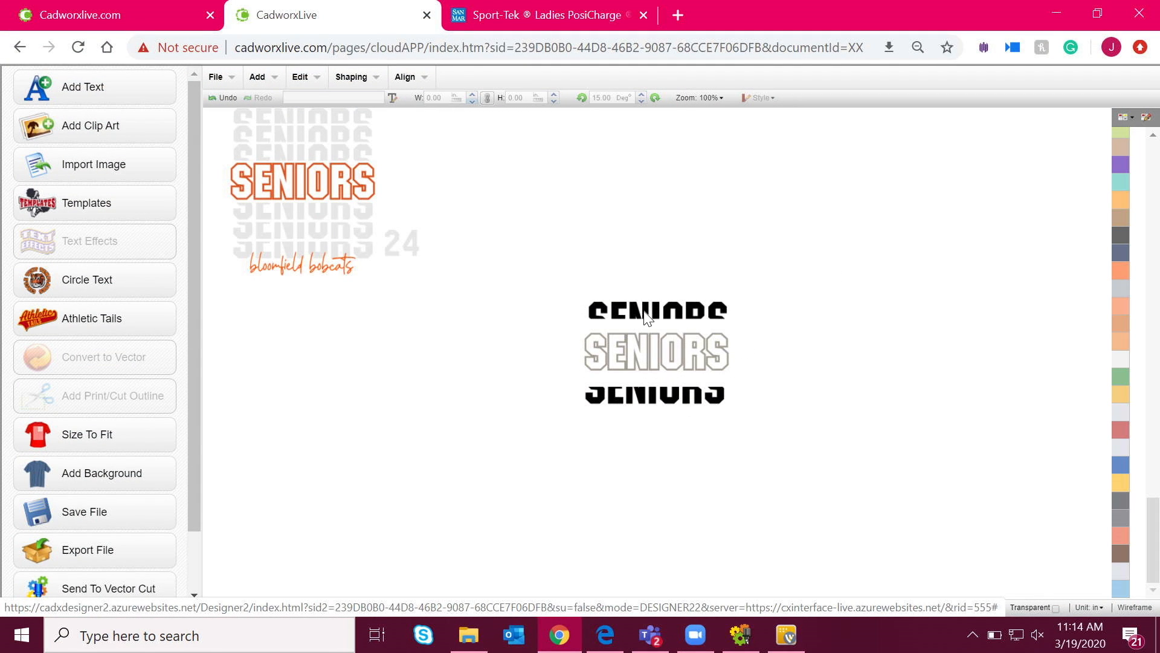
drag(629, 307, 627, 316)
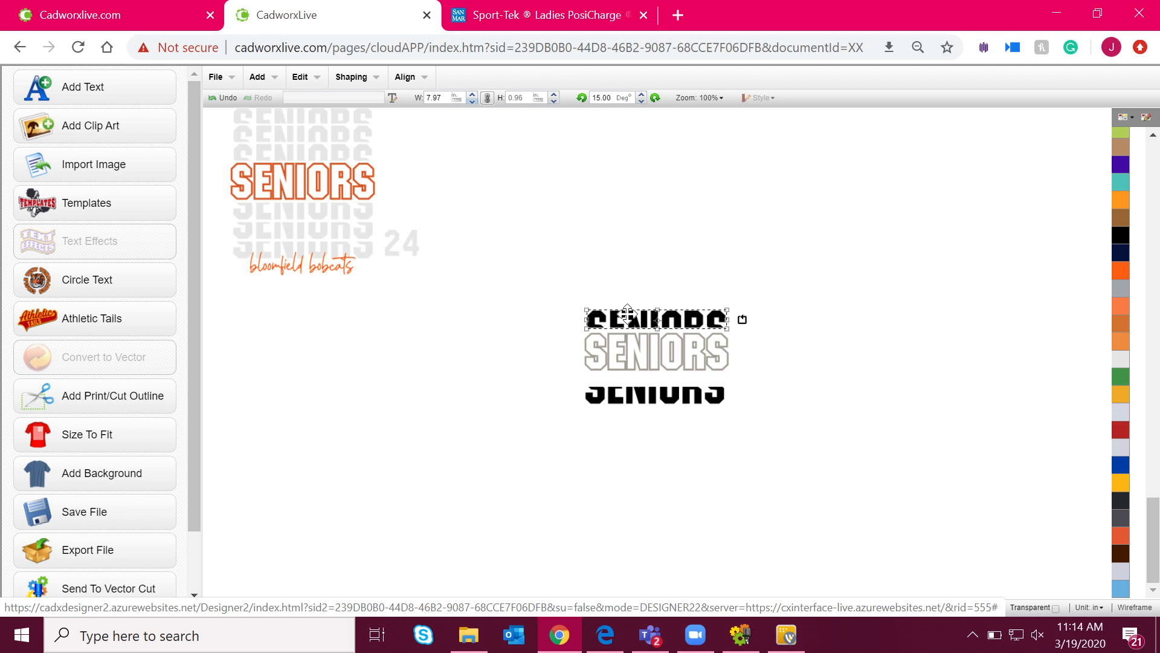
drag(662, 397, 681, 422)
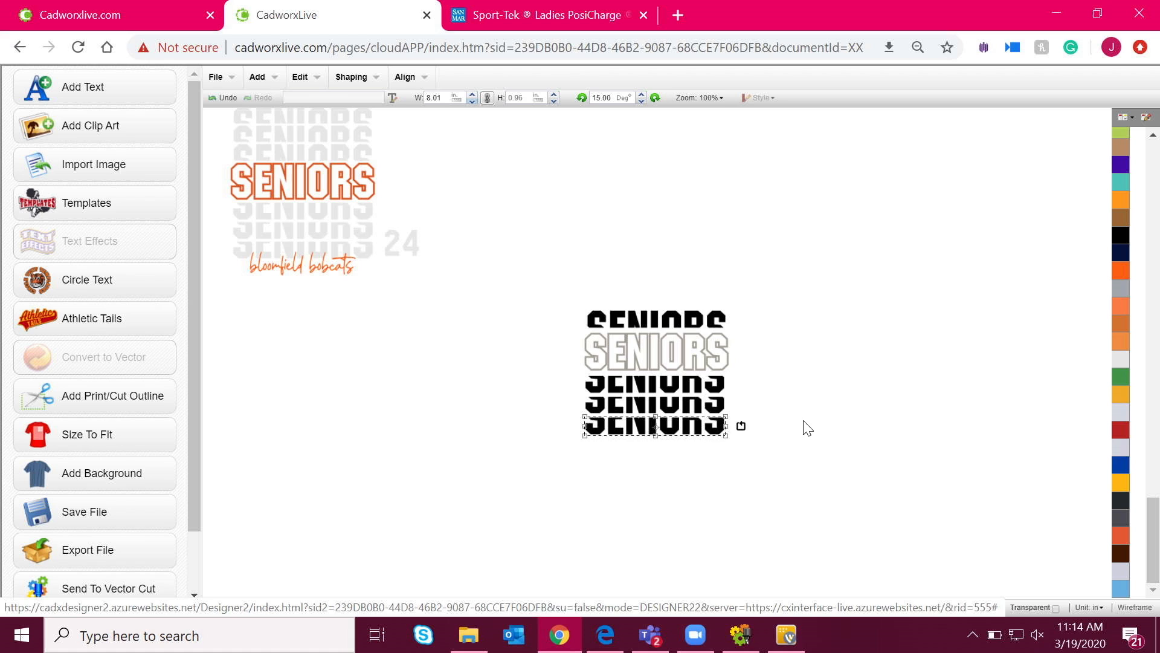
Stack two more copies of the upper half above the first one to make three rows.
click(646, 323)
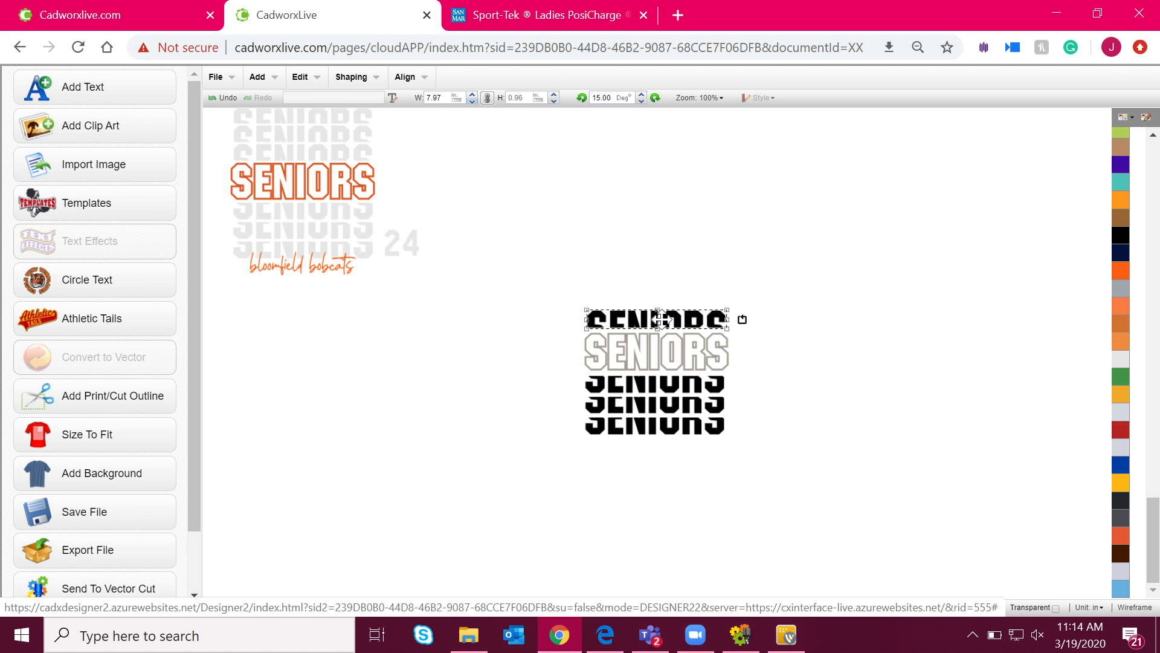
mouse_move(661, 320)
mouse_down()
mouse_move(665, 338)
mouse_move(677, 332)
mouse_move(672, 301)
mouse_up()
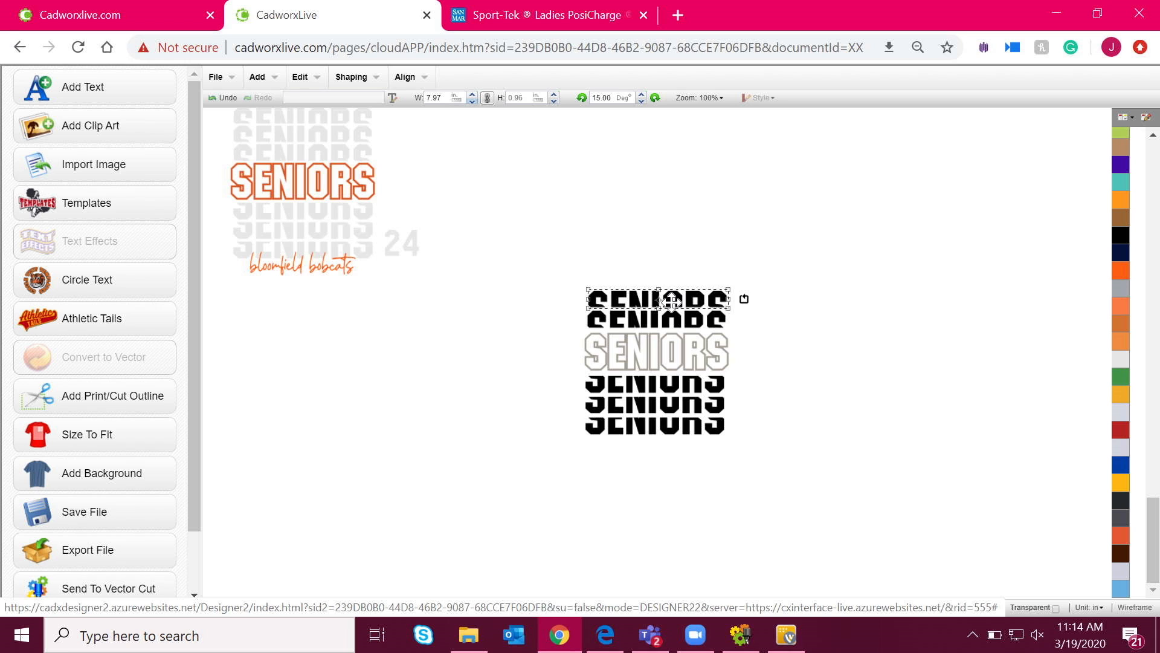
mouse_move(672, 301)
mouse_down()
mouse_move(675, 312)
mouse_move(668, 281)
mouse_up()
Align all the stacked SENIORS rows with each other using Center.
drag(793, 506, 519, 169)
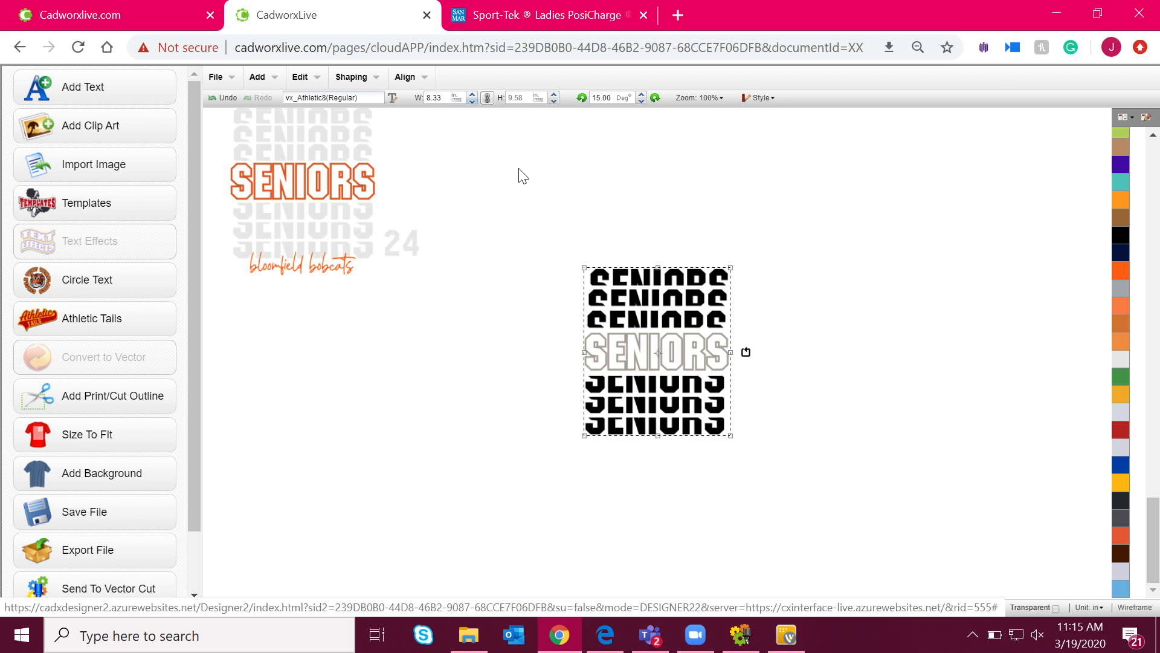
click(411, 83)
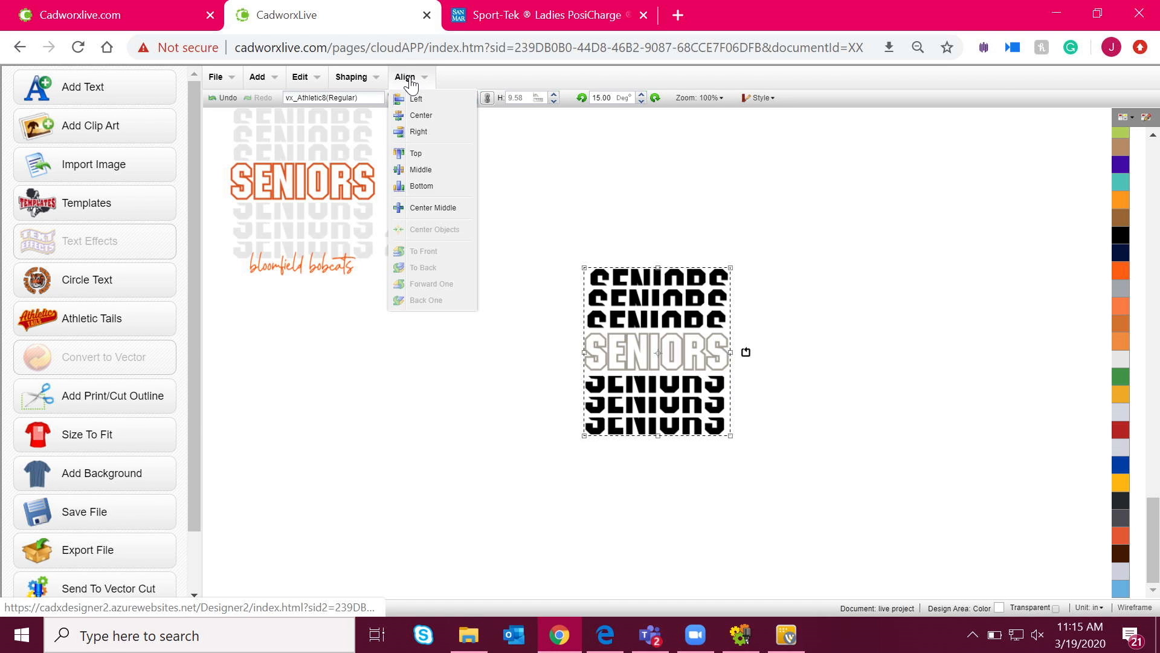
click(421, 116)
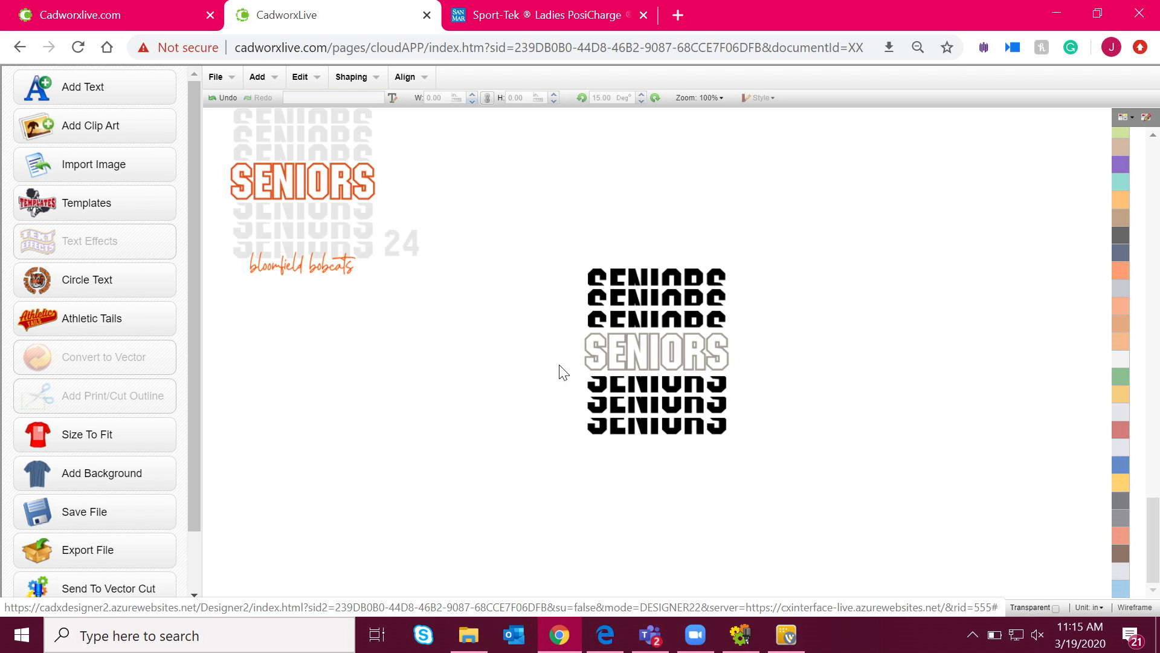
Nudge the three lower rows up and the three upper rows down, closer to the outlined SENIORS.
drag(758, 466, 578, 368)
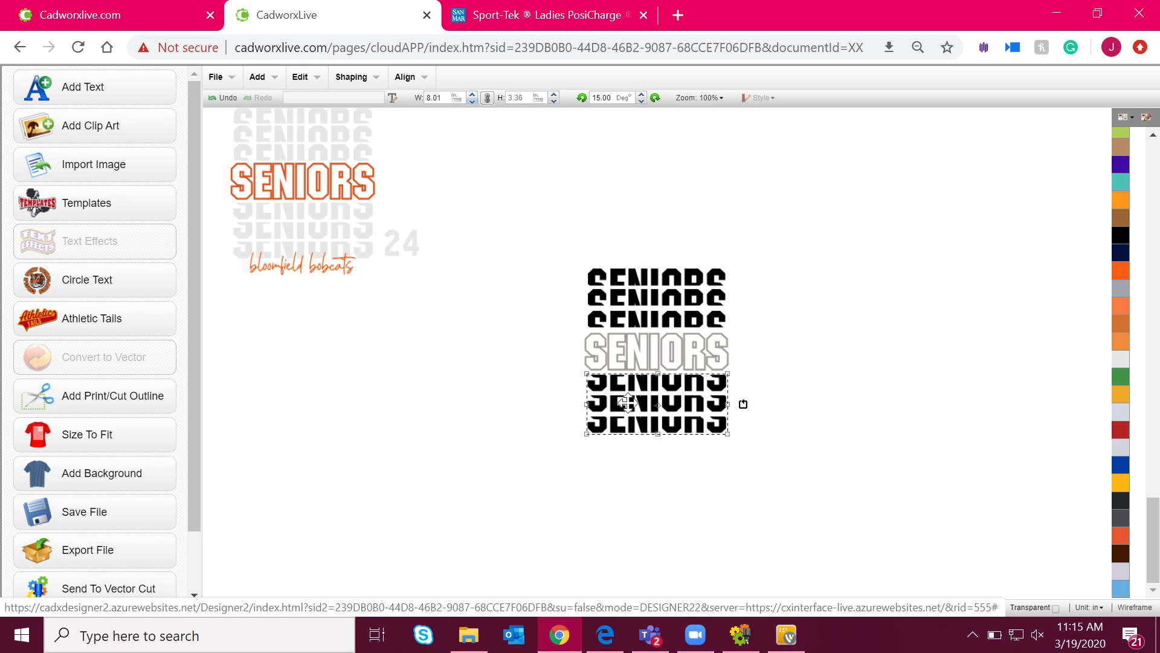
drag(629, 403, 628, 400)
drag(562, 210, 752, 350)
drag(657, 294, 657, 297)
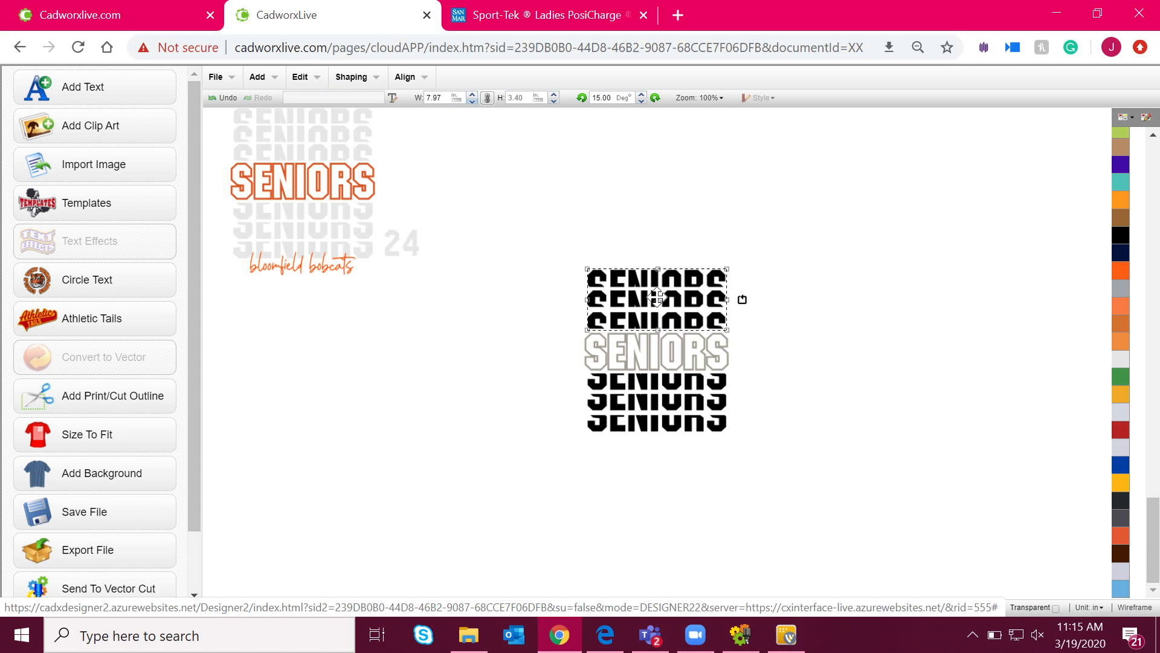
click(796, 274)
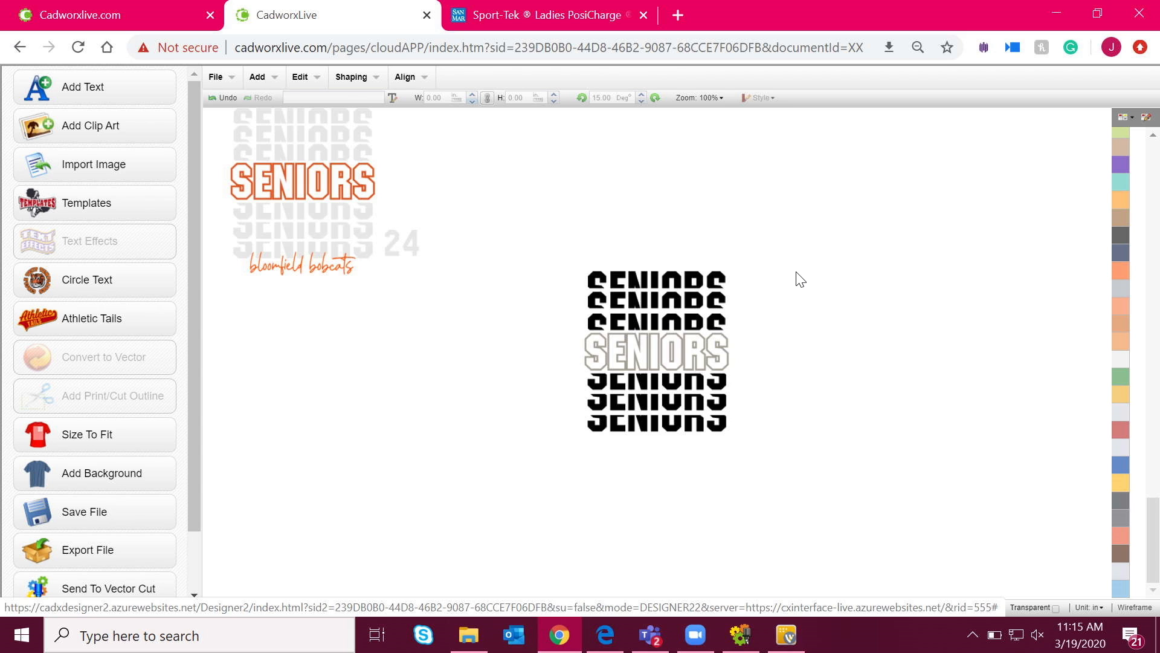
Realign the whole seven-row SENIORS stack with Center and deselect it.
drag(748, 482, 495, 191)
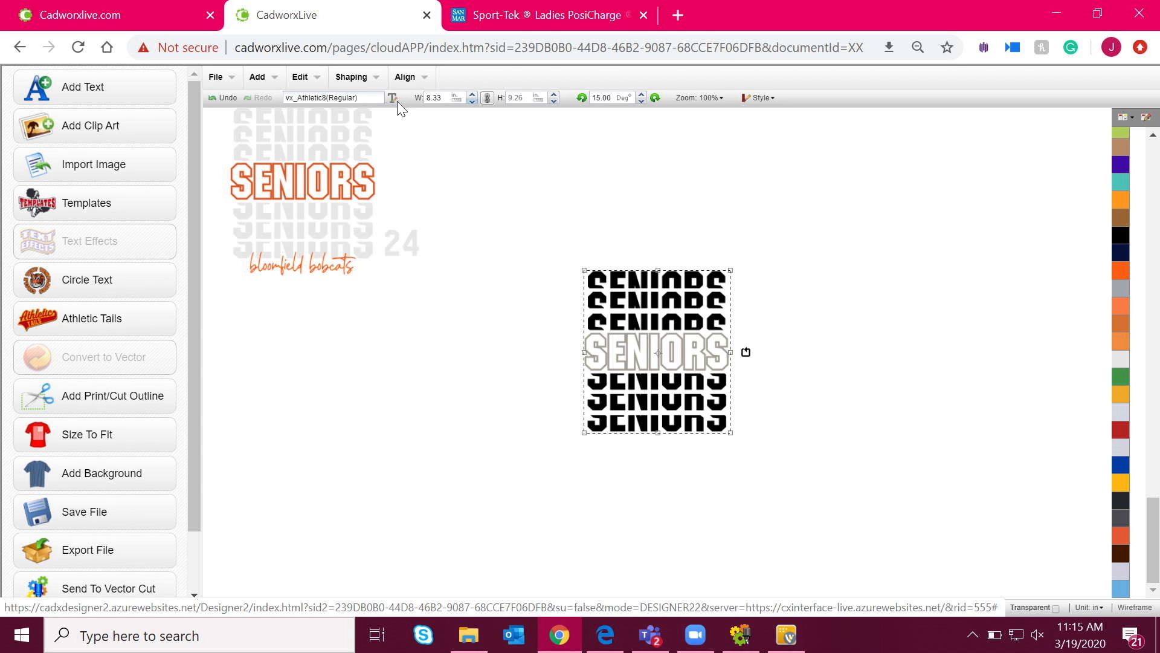
click(405, 77)
click(413, 115)
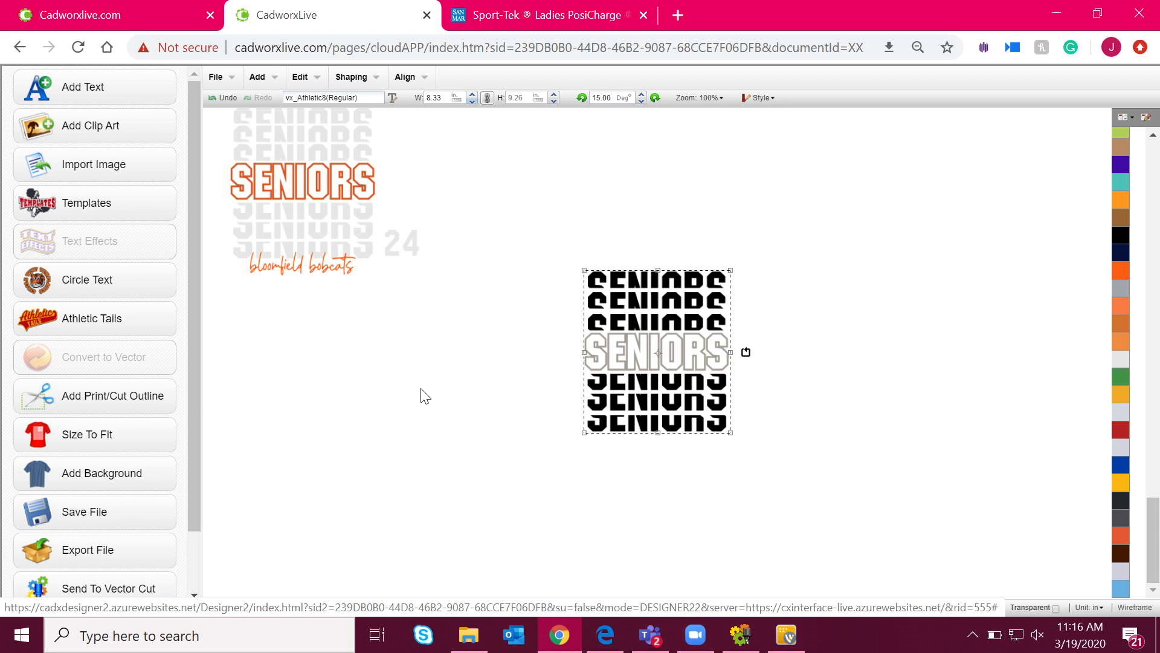
click(421, 396)
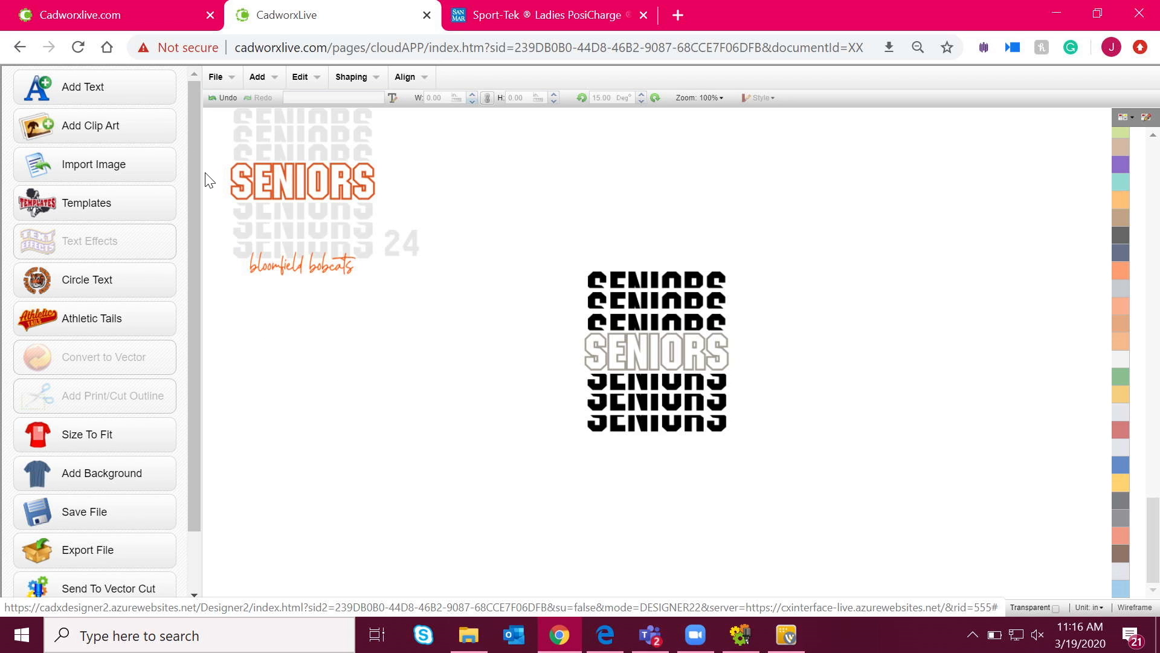
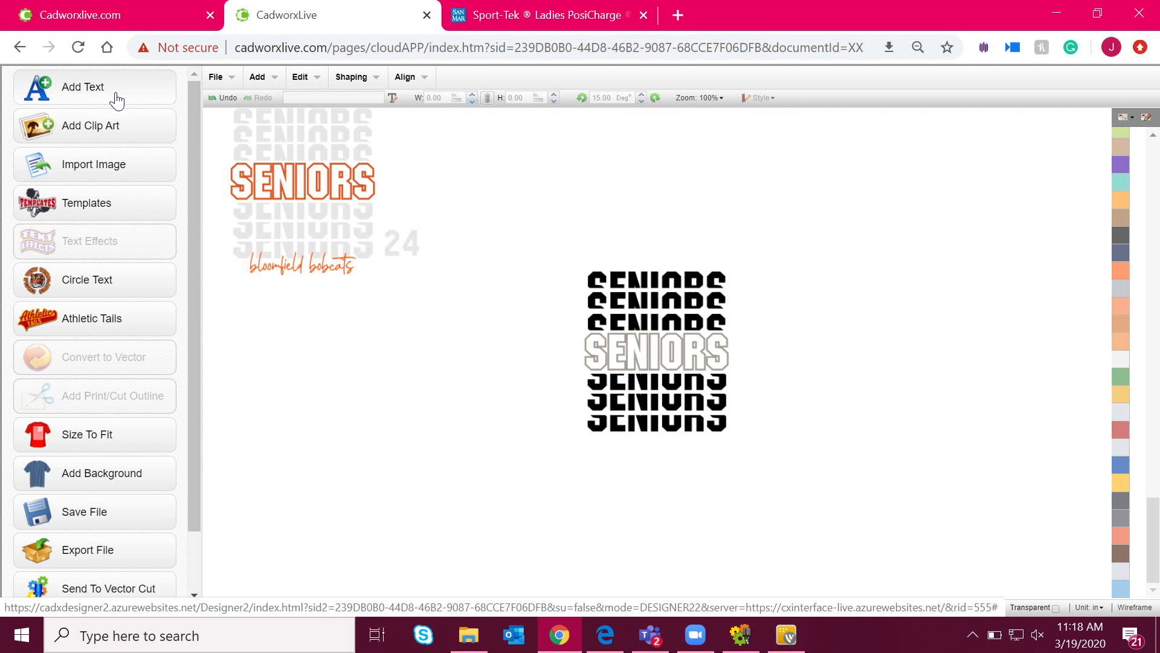
Add the text "bloomfield bobcats" in the Ellouise font from My Fonts and place it in the empty area beside the SENIORS stack.
click(105, 95)
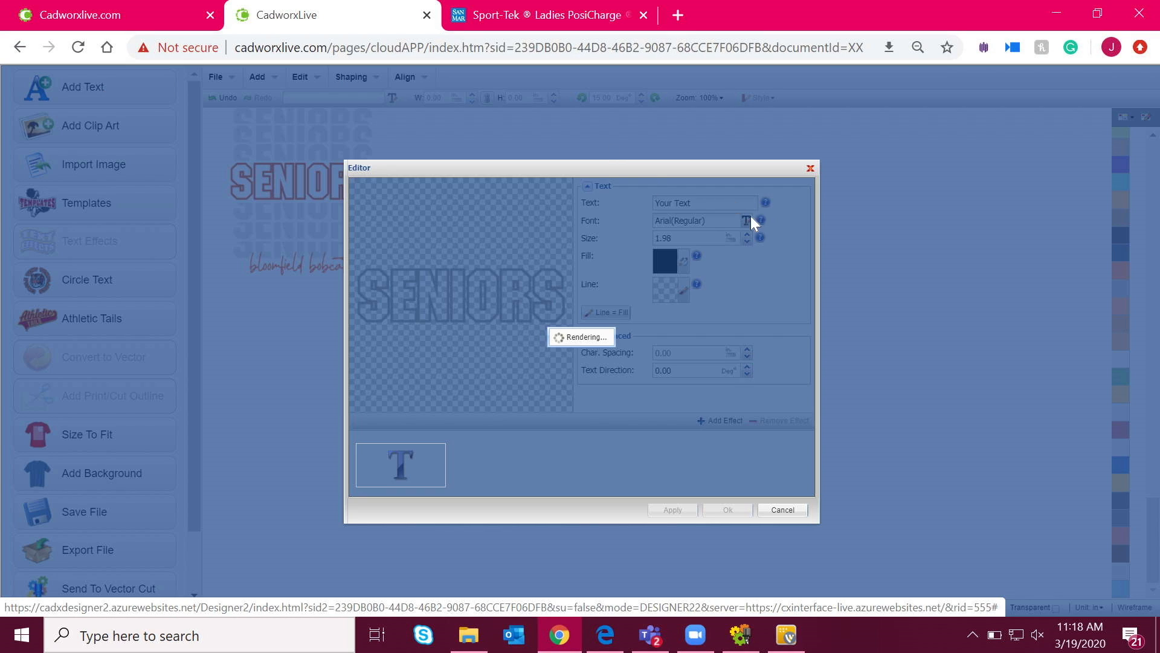
click(706, 202)
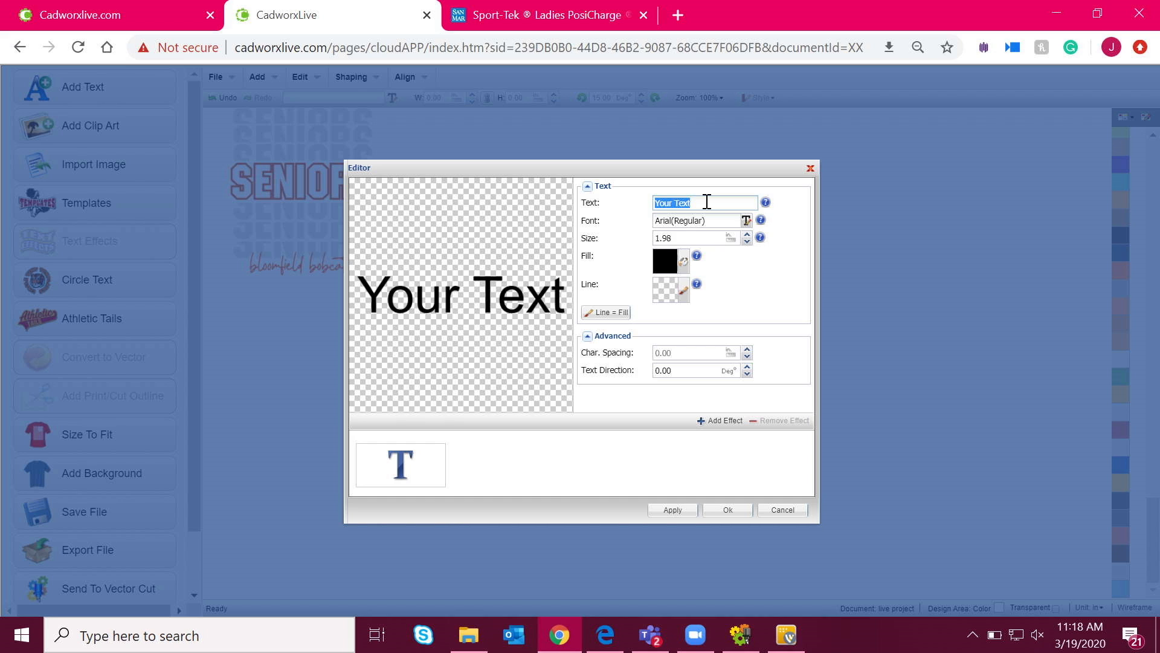
text(blo)
click(714, 230)
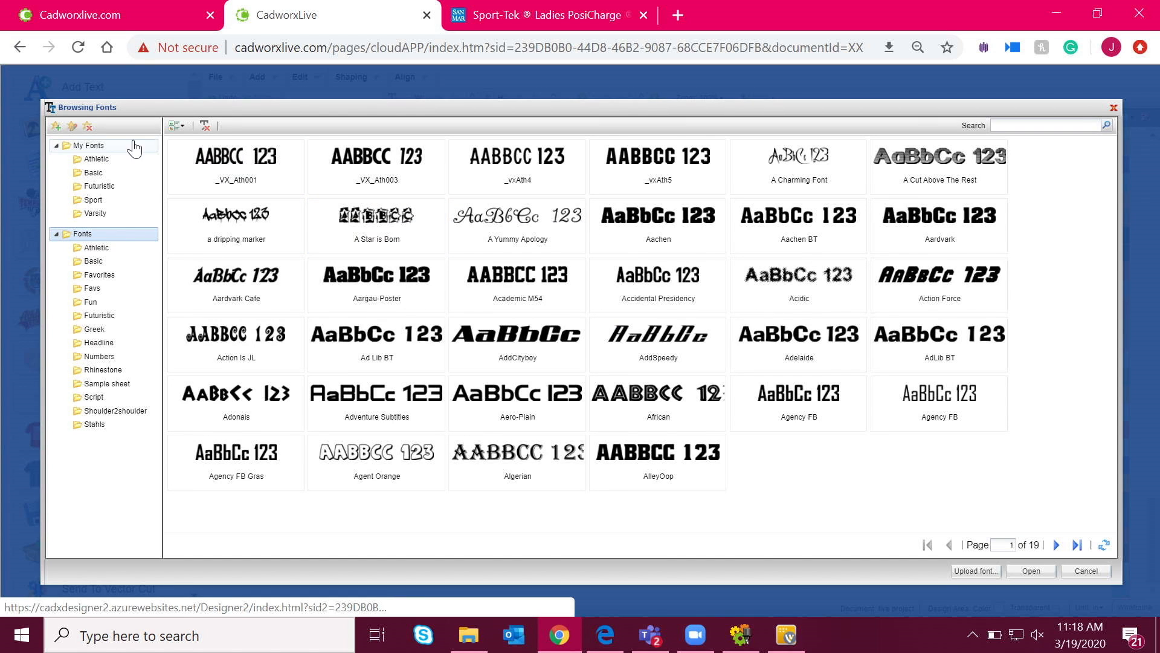
click(133, 147)
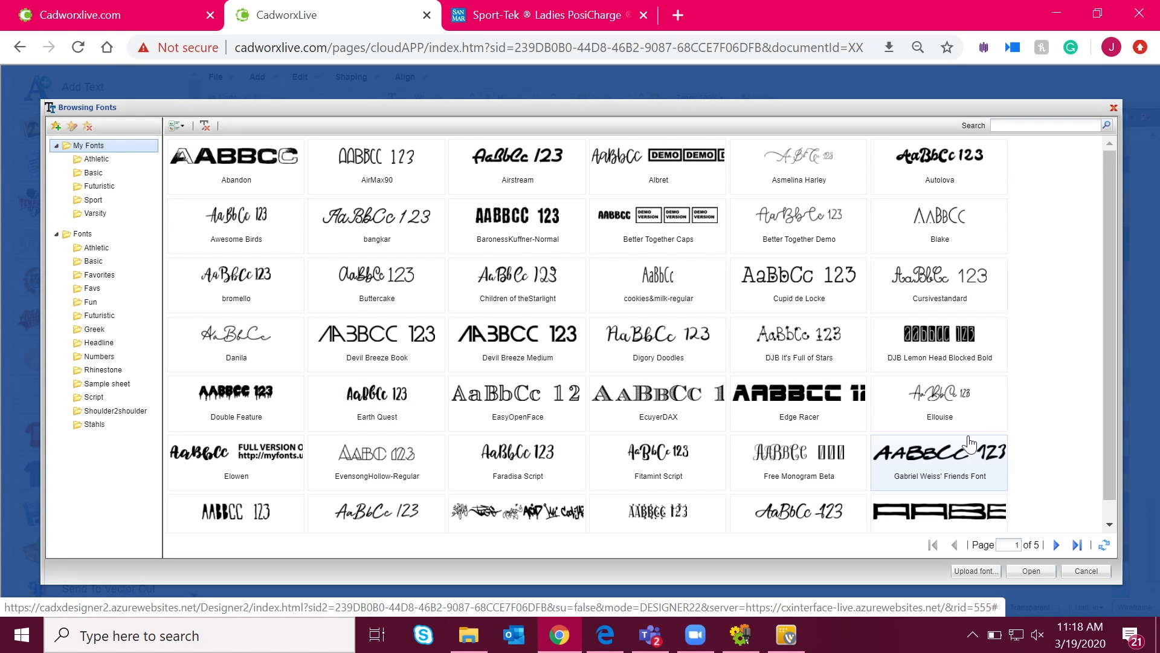
double_click(959, 417)
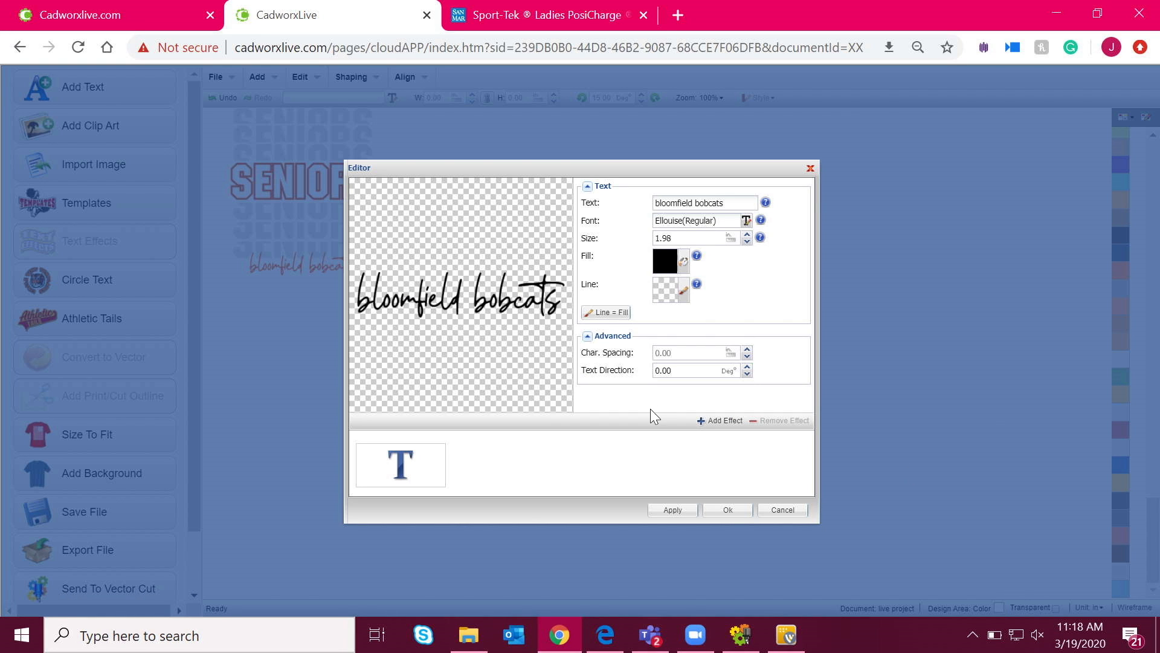
click(728, 511)
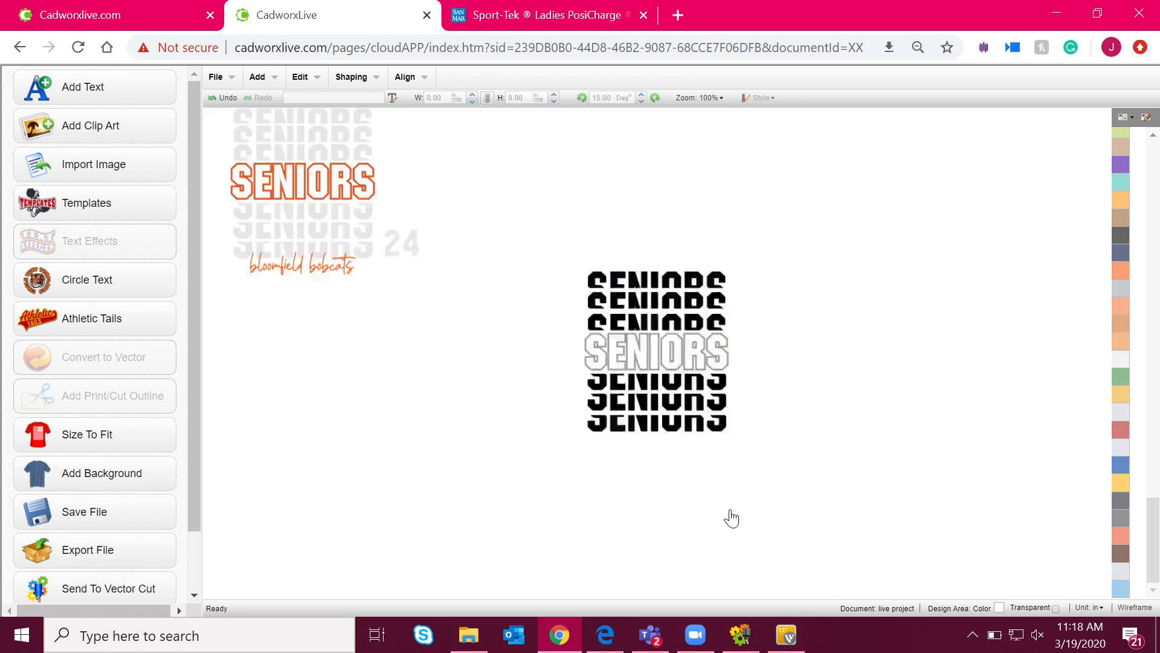
drag(663, 366, 417, 465)
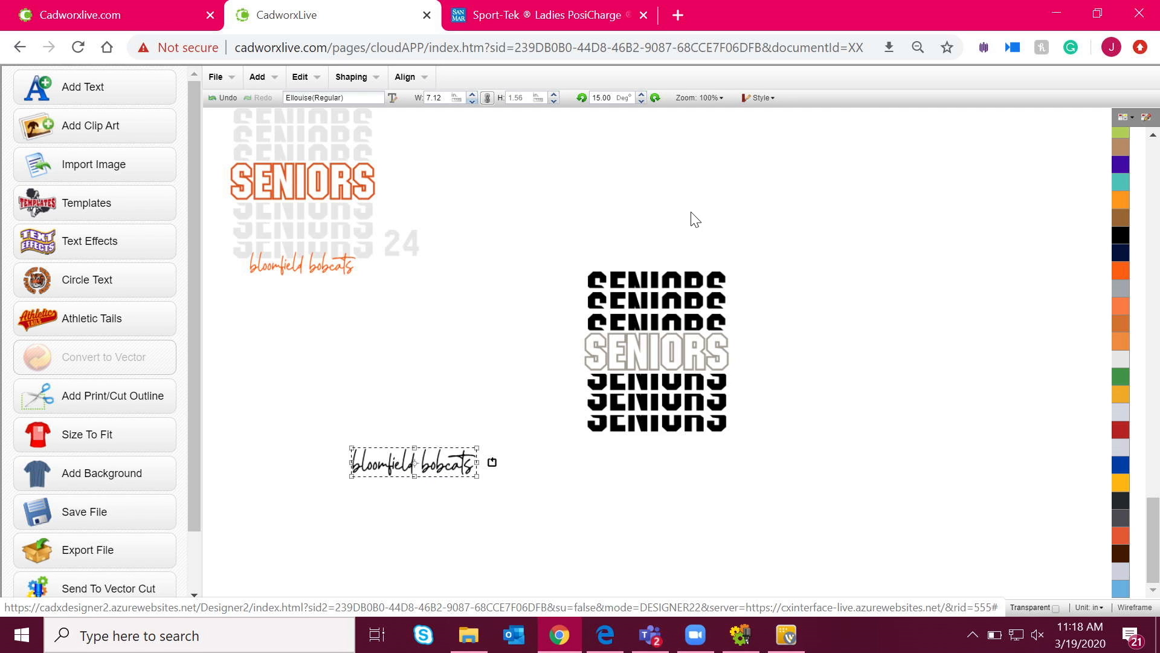
Weld the overlapping letters of the bloomfield bobcats script, checking the cut lines in wireframe view.
click(699, 98)
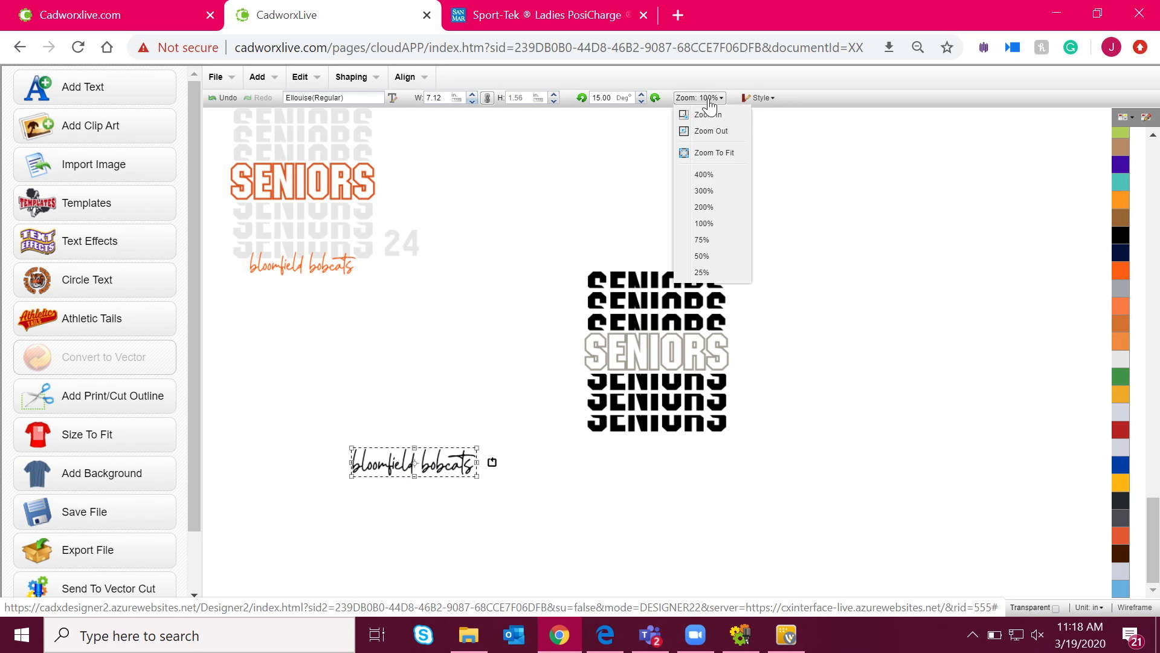
click(720, 208)
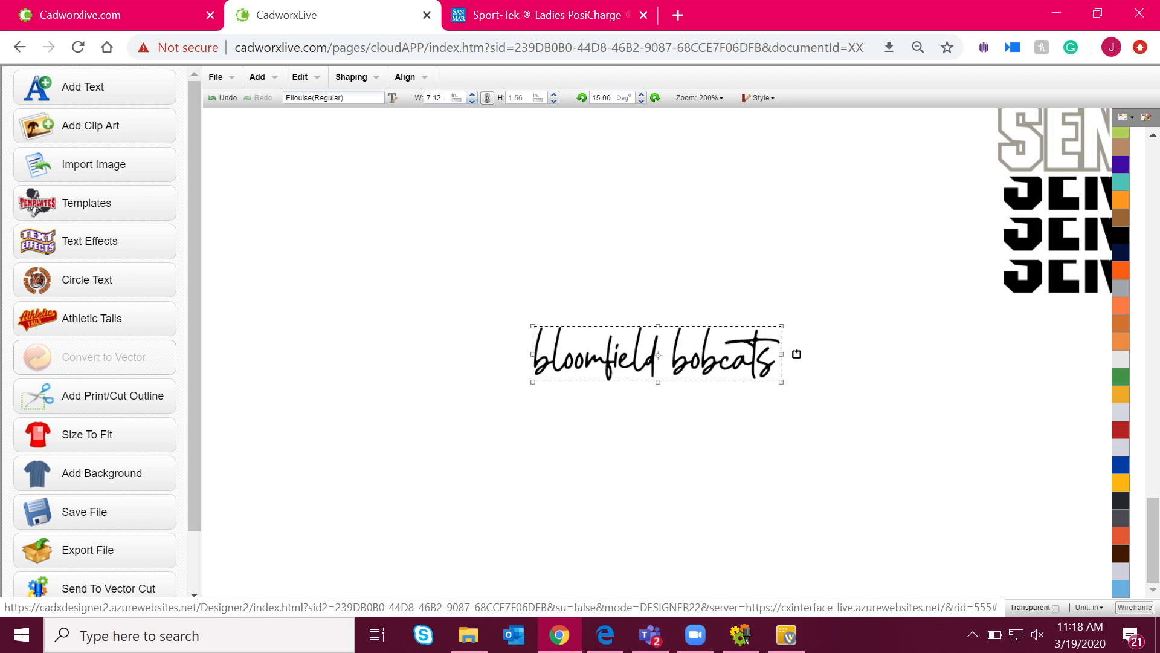
click(1135, 606)
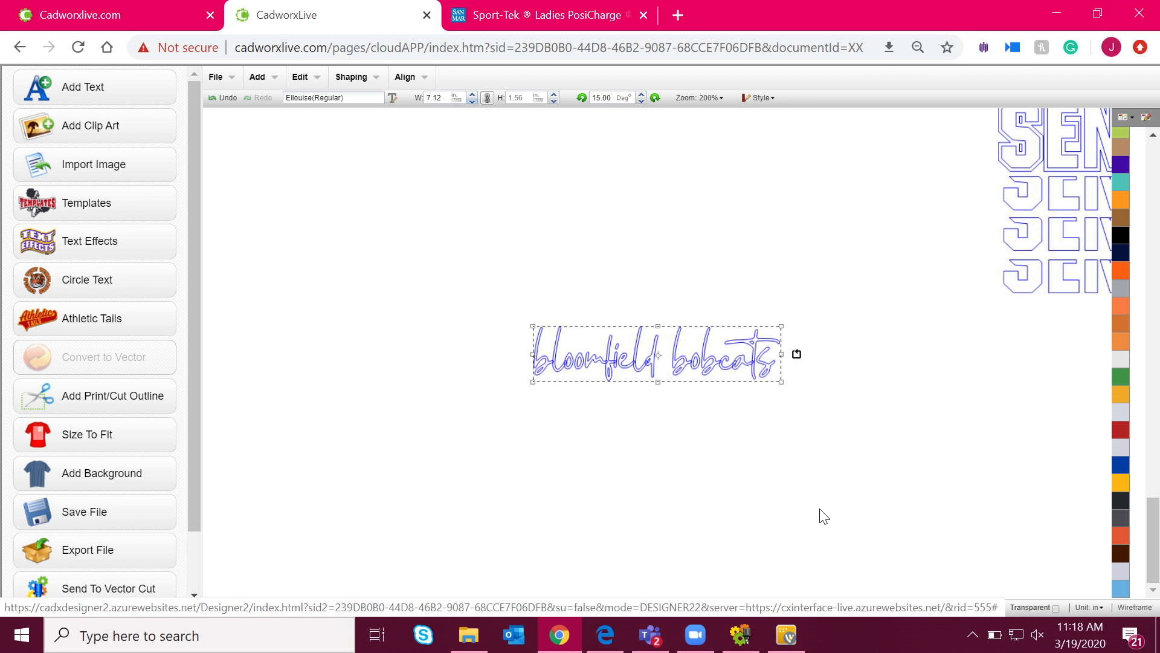
click(719, 96)
click(719, 189)
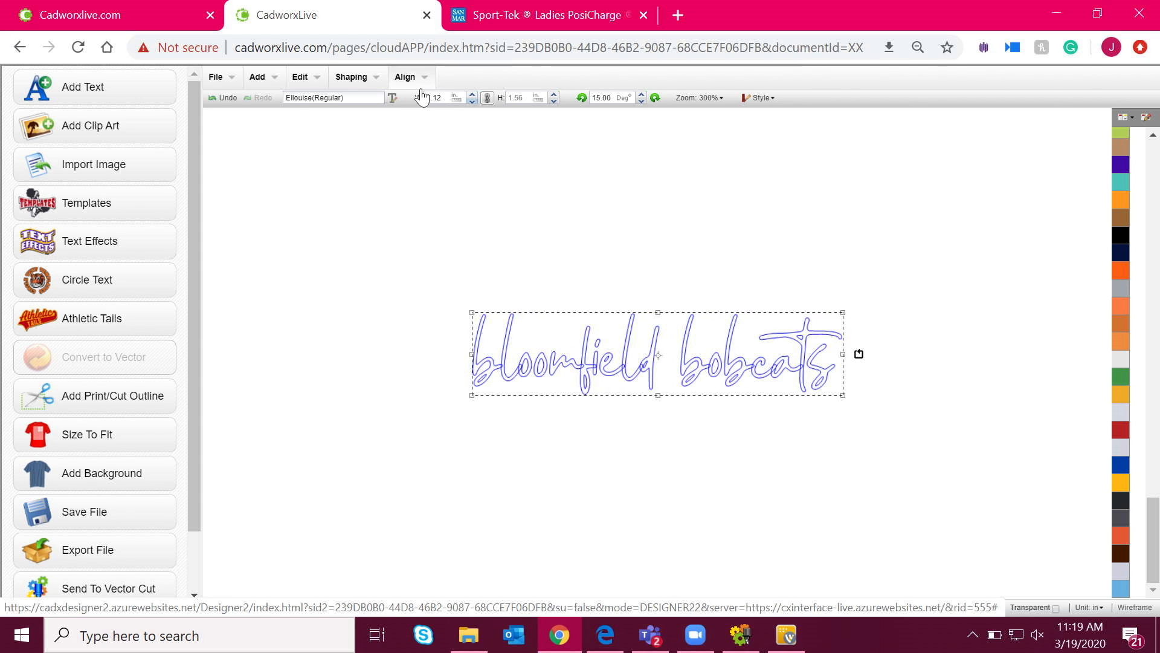
click(351, 78)
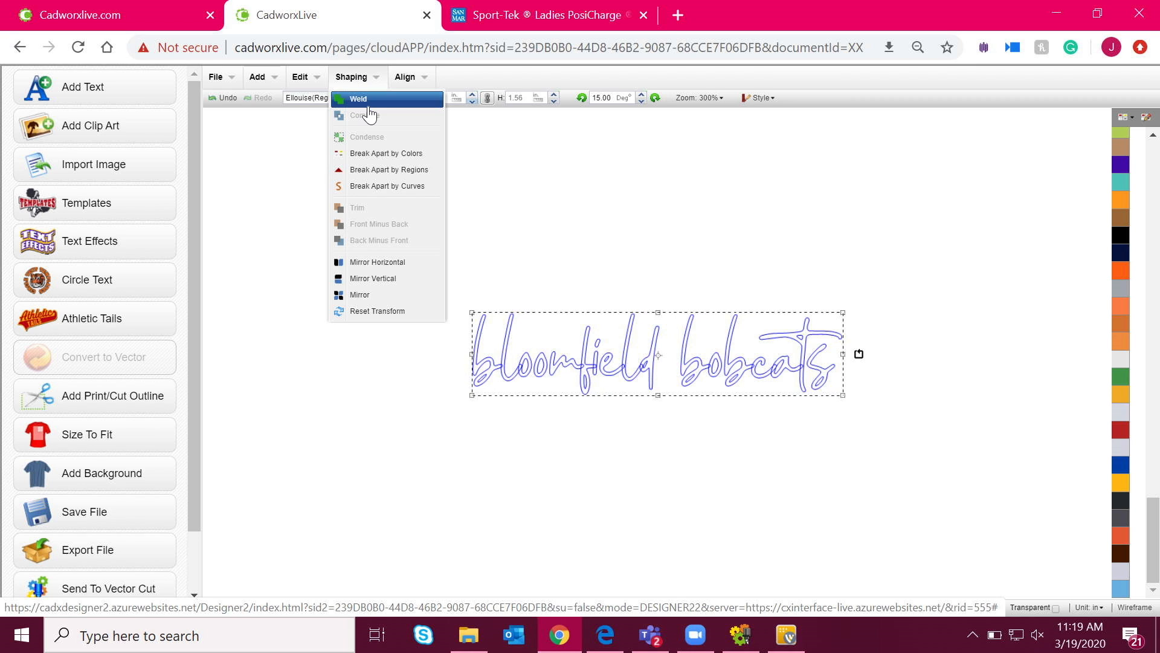
click(369, 101)
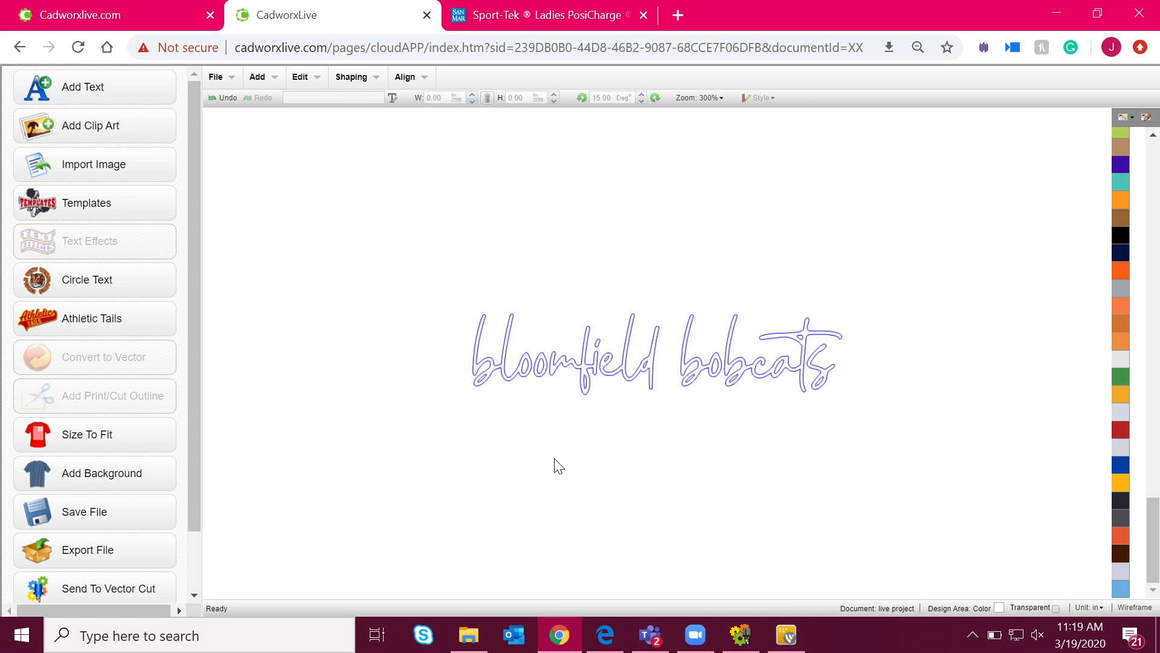
click(1134, 607)
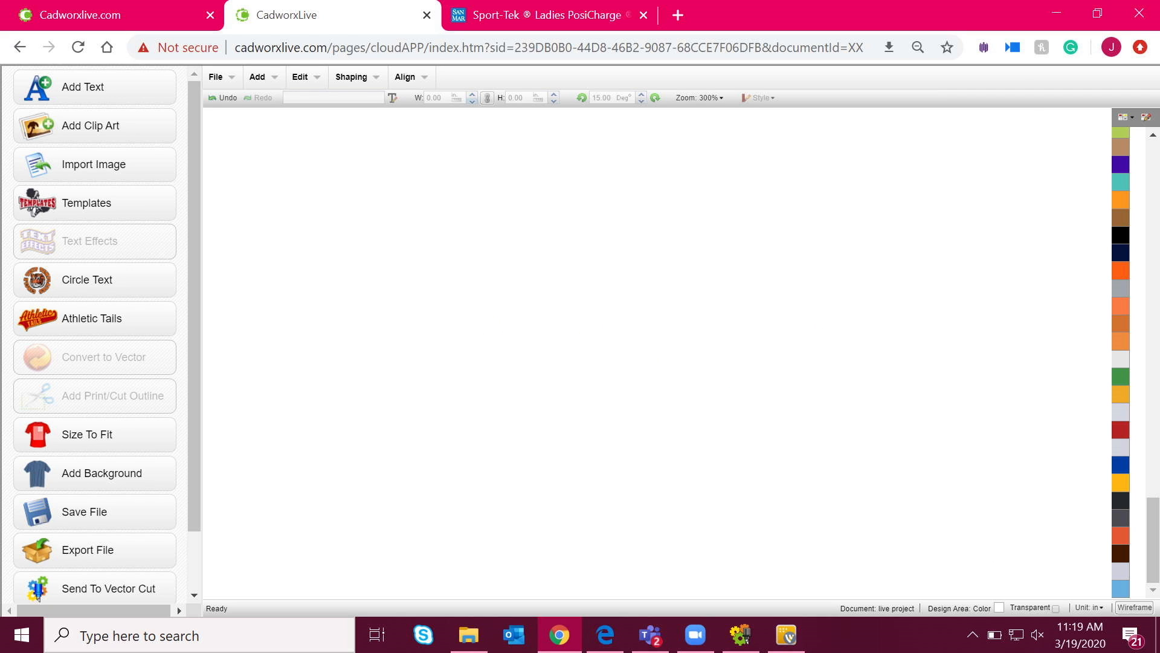
Move the welded bloomfield bobcats script onto the lower edge of the bottom SENIORS row.
click(698, 98)
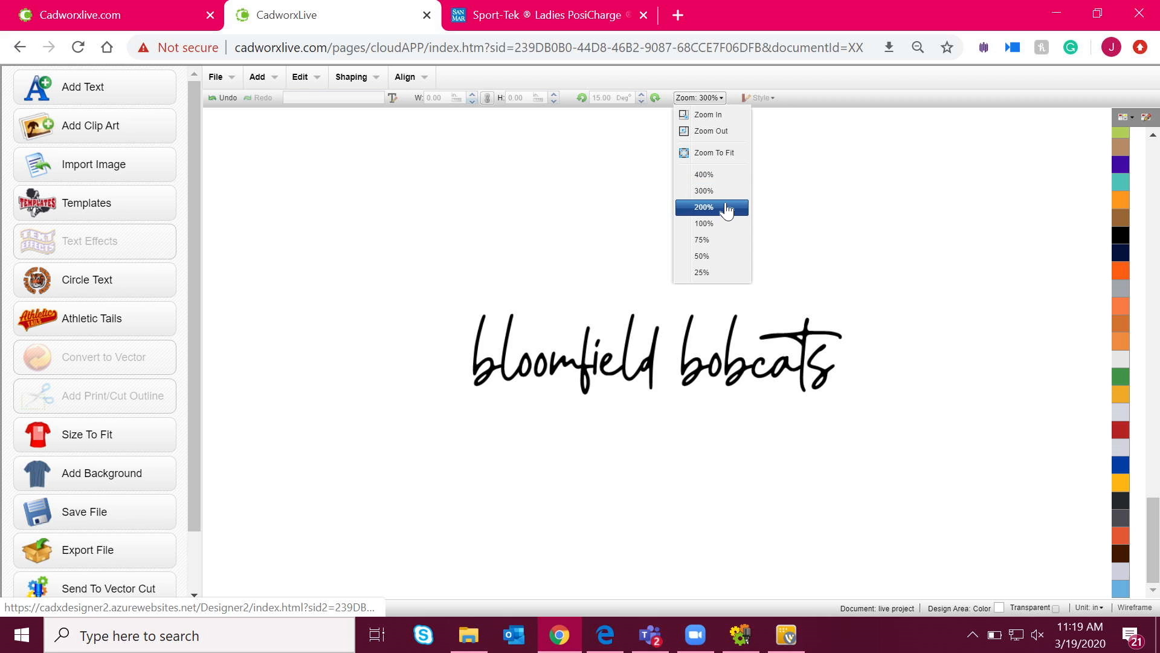
click(712, 223)
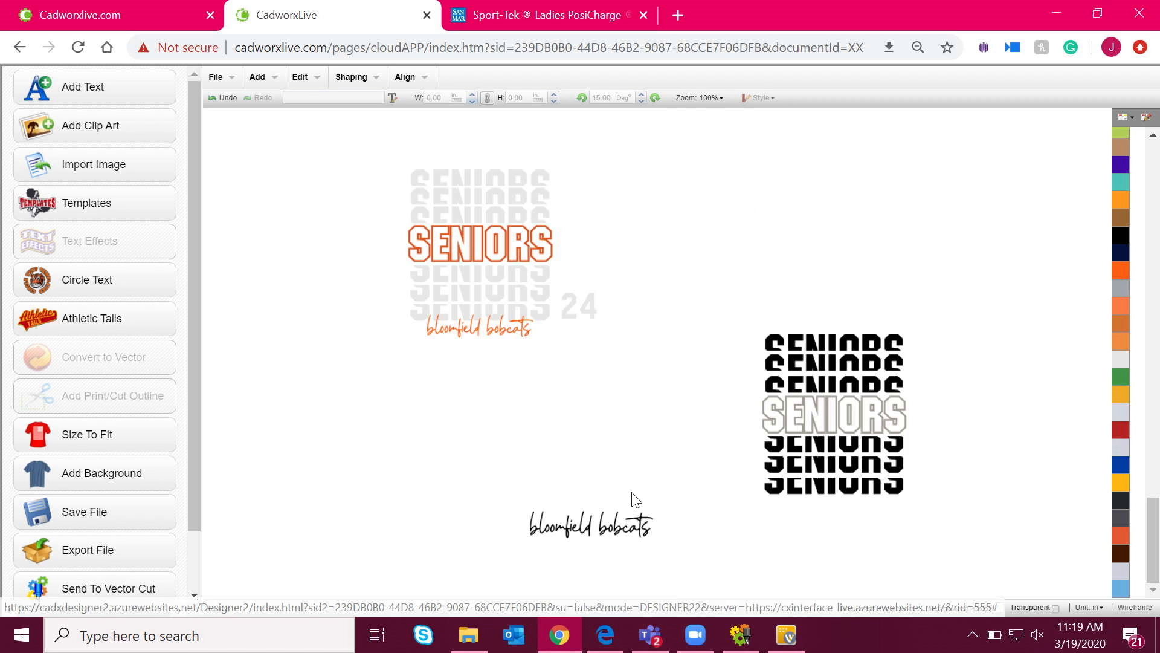
click(588, 528)
drag(588, 528, 833, 502)
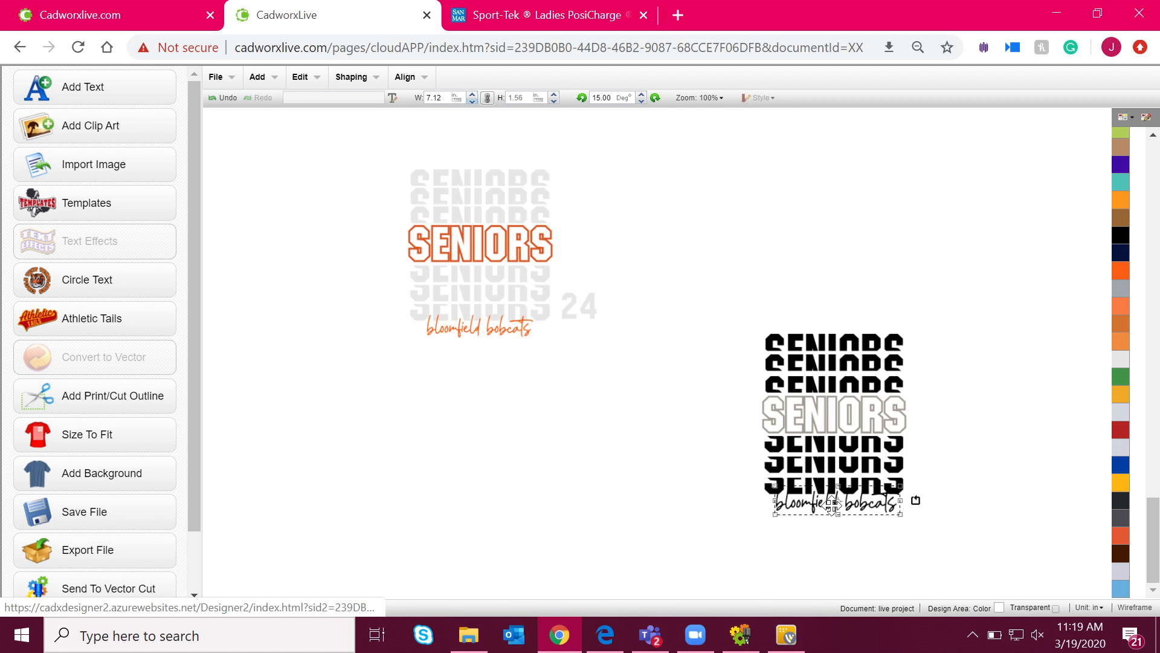
Color the bloomfield bobcats script the same gray as the outlined SENIORS and nudge it slightly right.
drag(1152, 532, 1153, 181)
click(1120, 261)
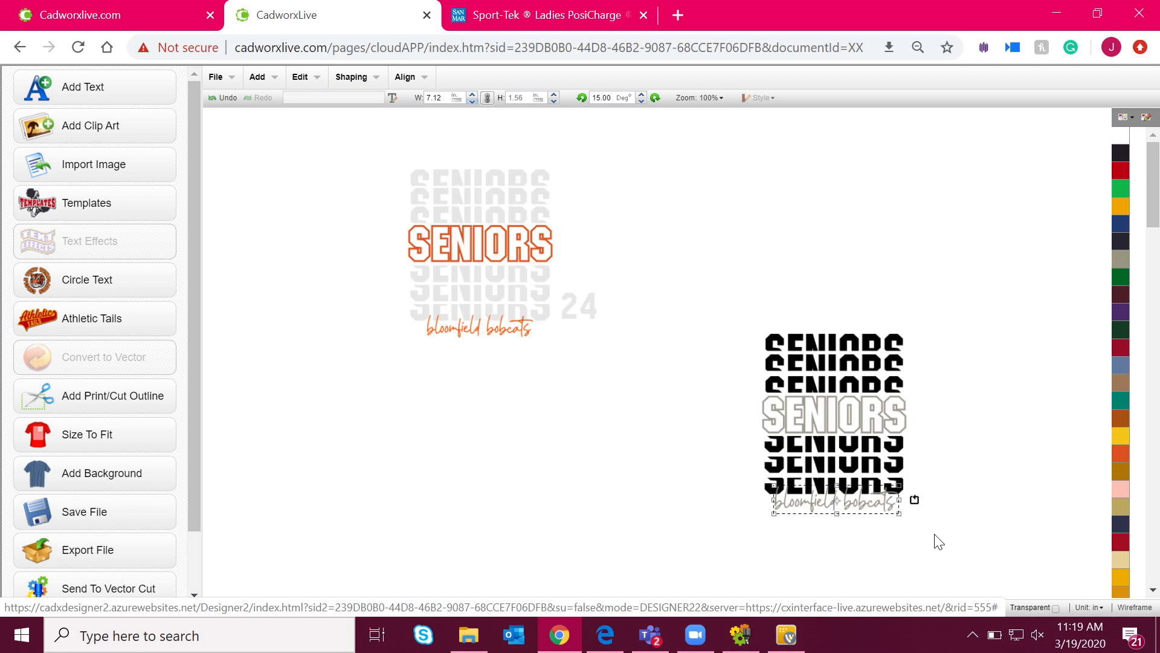
drag(854, 507, 857, 507)
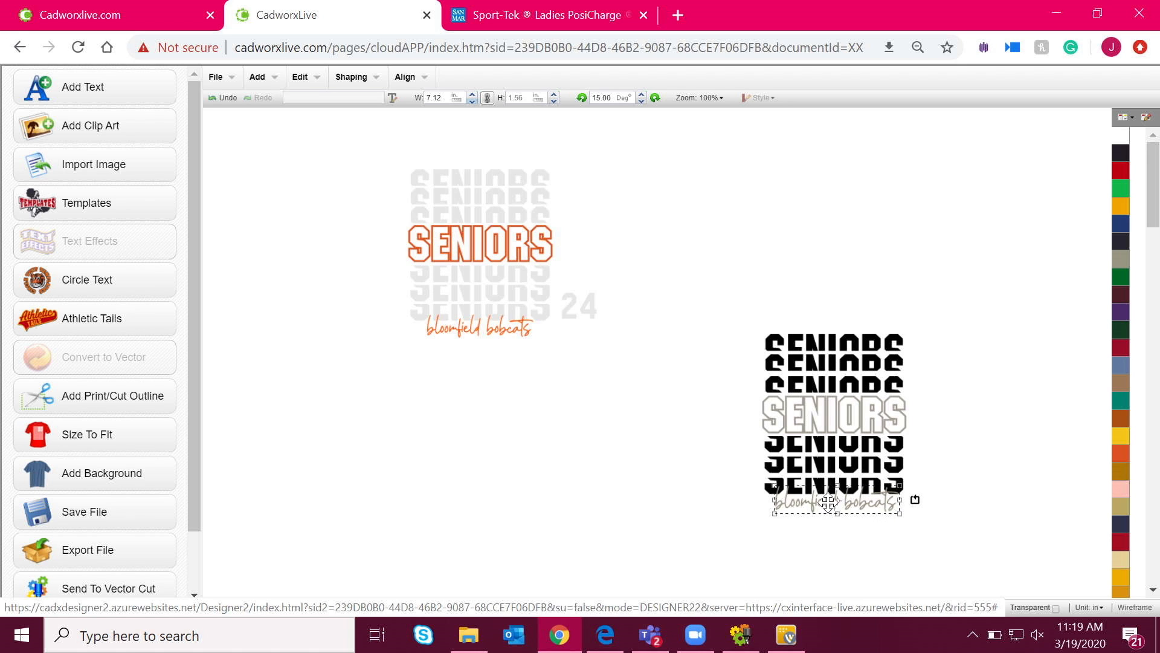
click(578, 496)
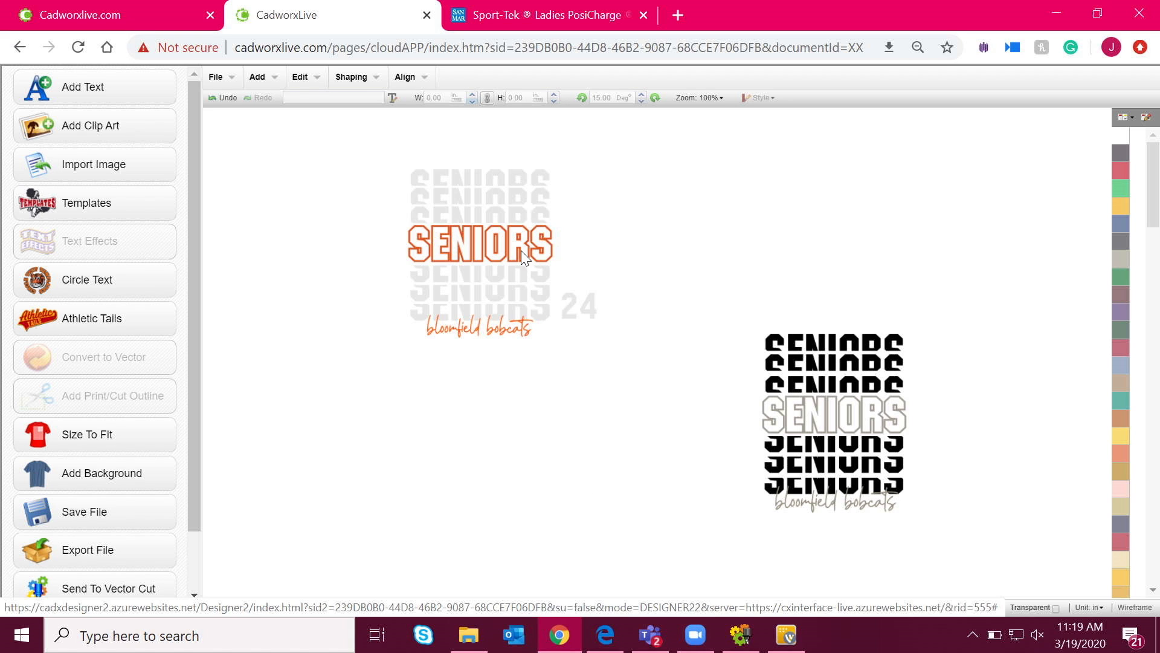
Add the text "24" in the _vxAth5 font and place it to the right of the lower SENIORS rows.
click(114, 91)
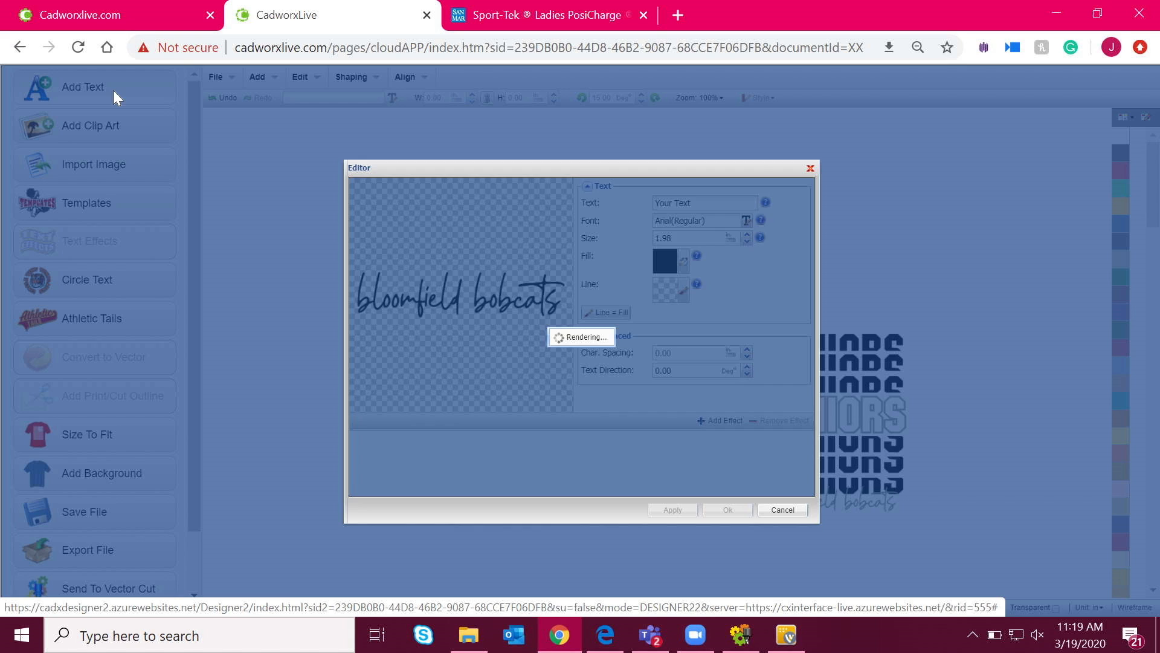
triple_click(707, 202)
text(24)
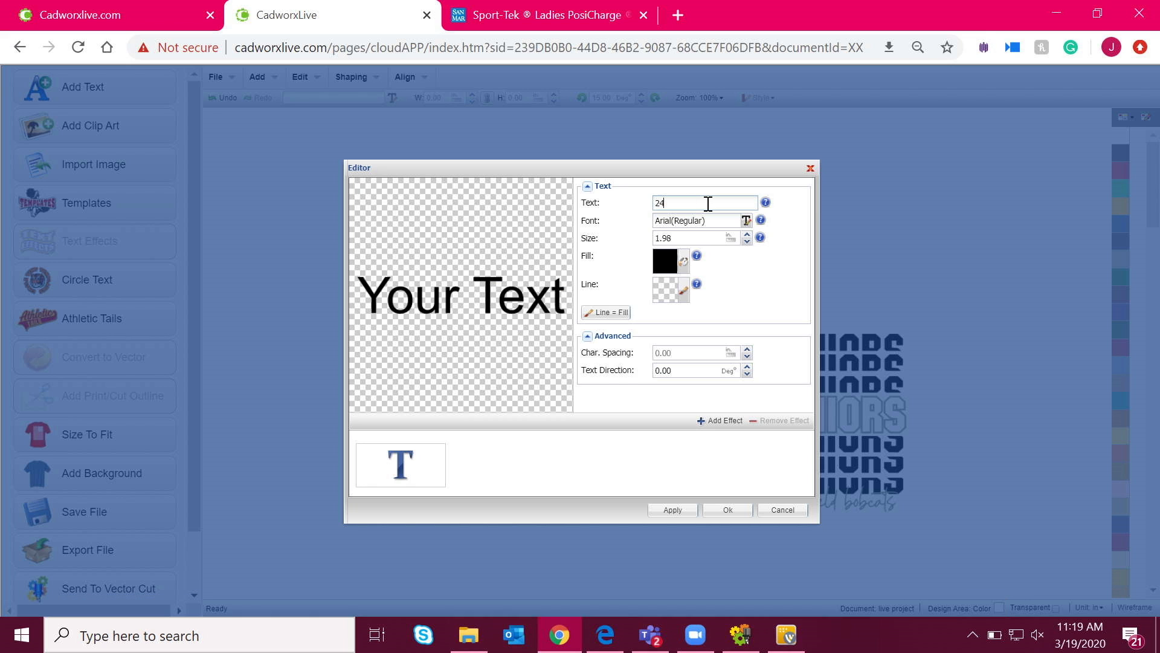
click(715, 225)
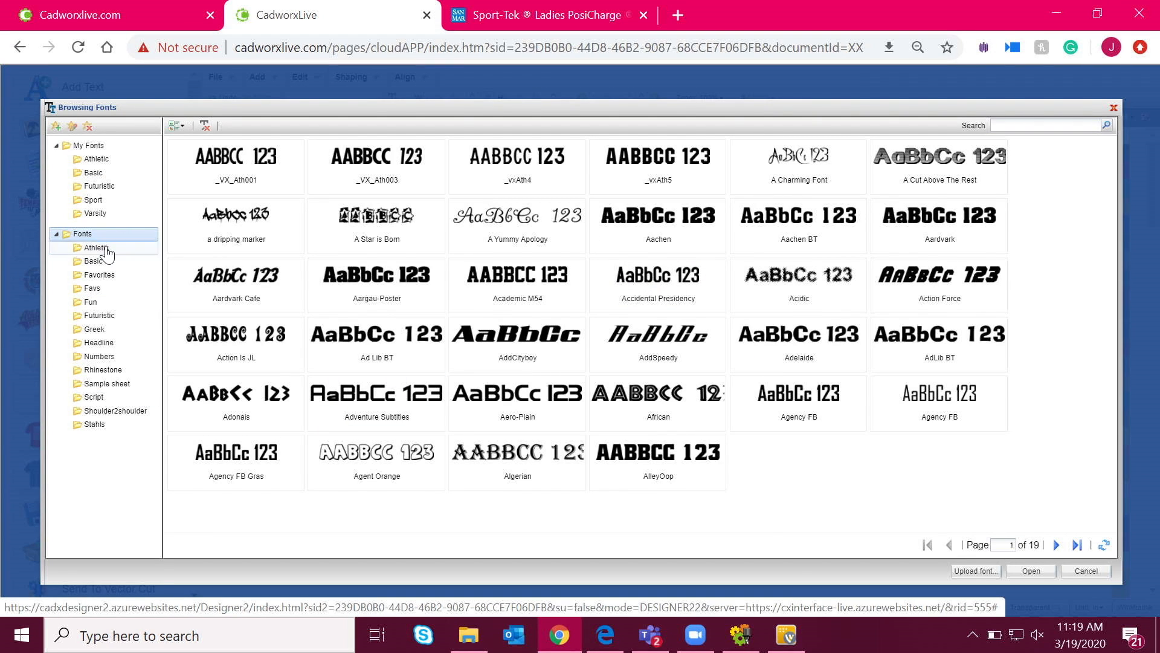
click(705, 179)
double_click(705, 179)
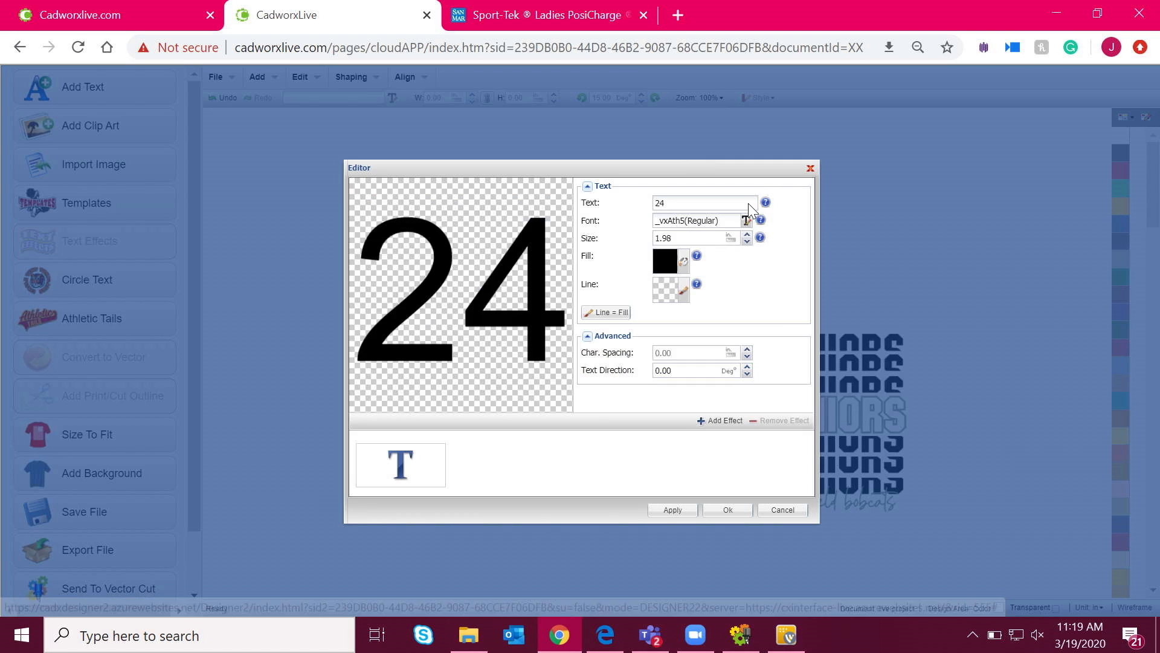
click(726, 512)
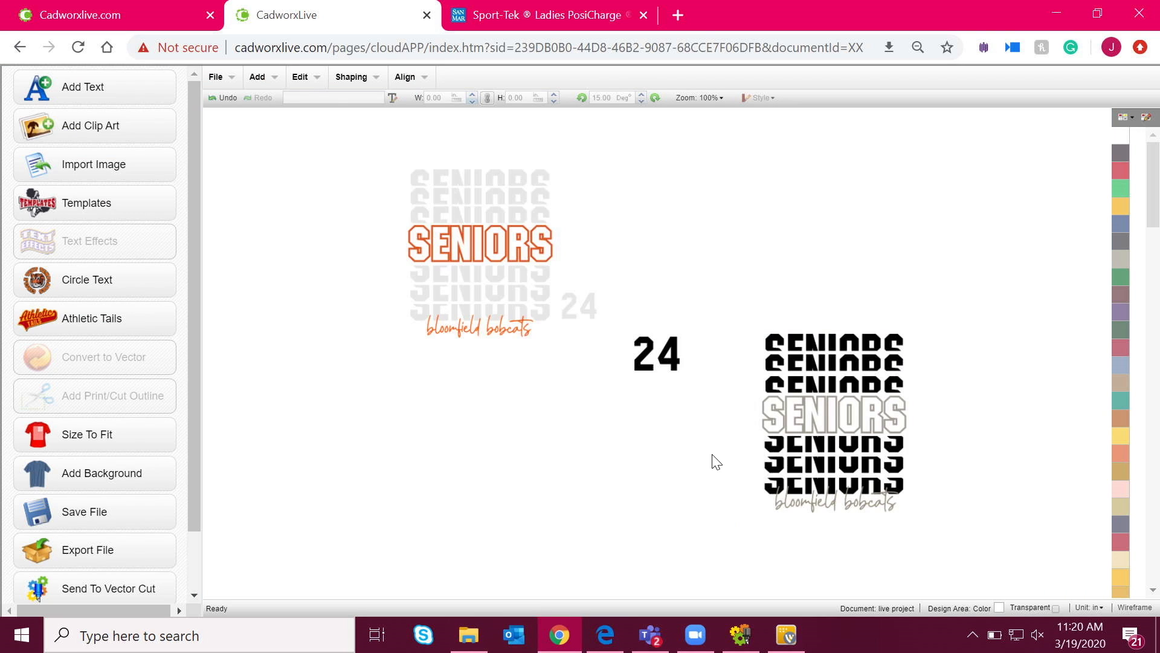
drag(668, 360, 952, 484)
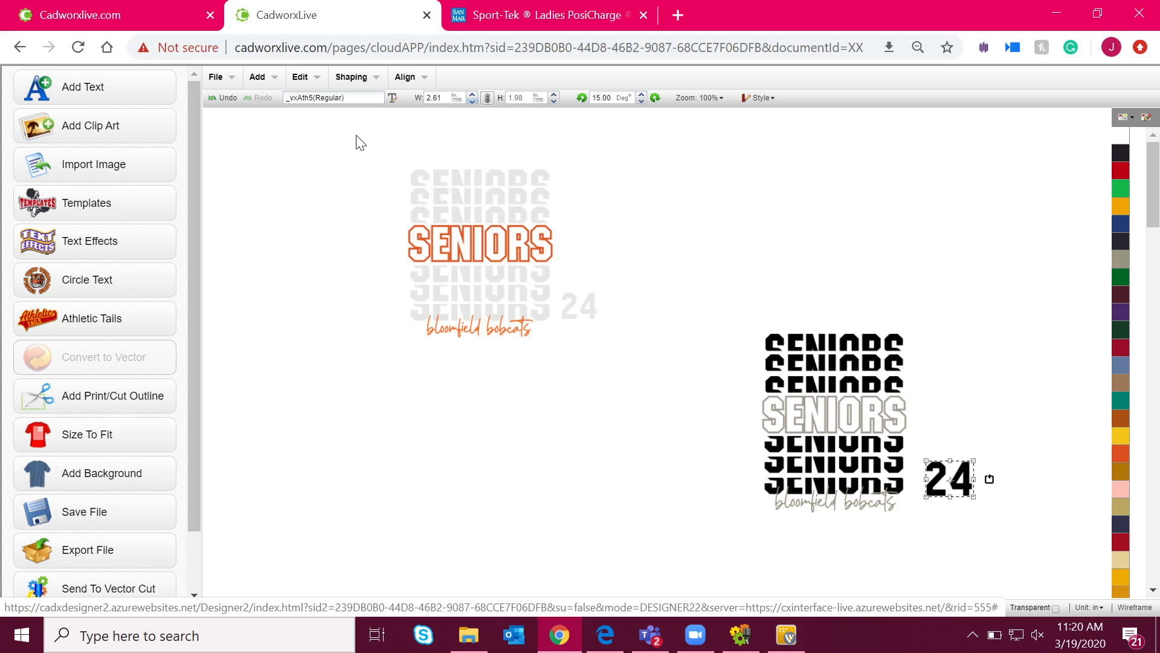
Set the width of the SENIORS stack together with its script text to 9.5 in.
drag(931, 551, 733, 321)
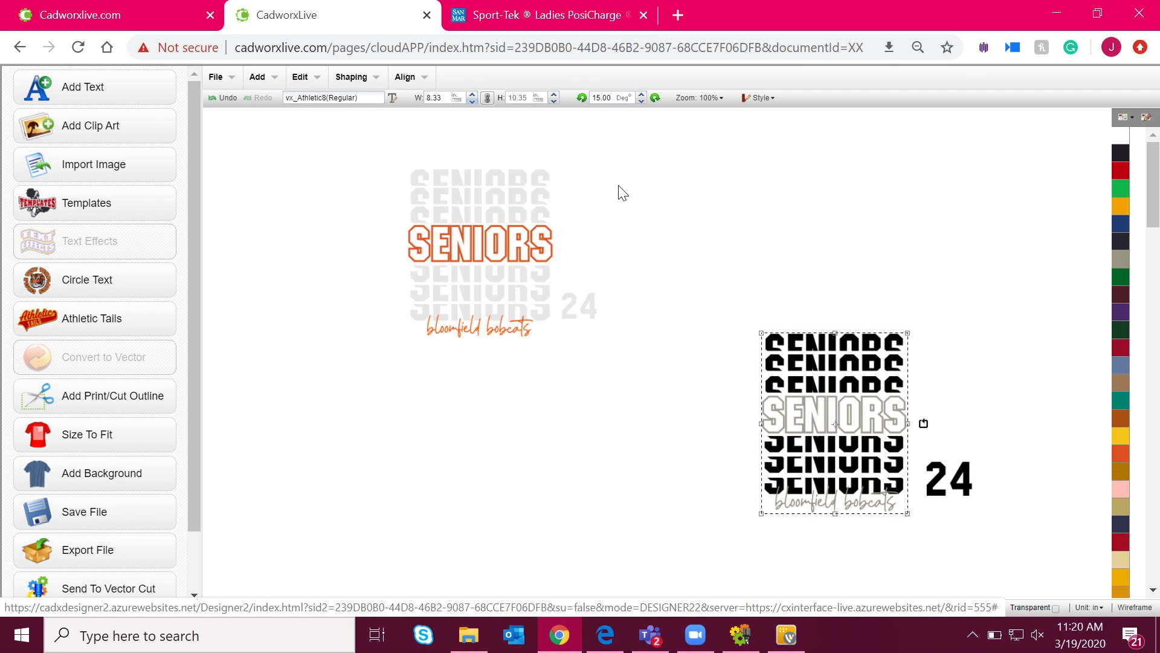
click(443, 98)
text(9)
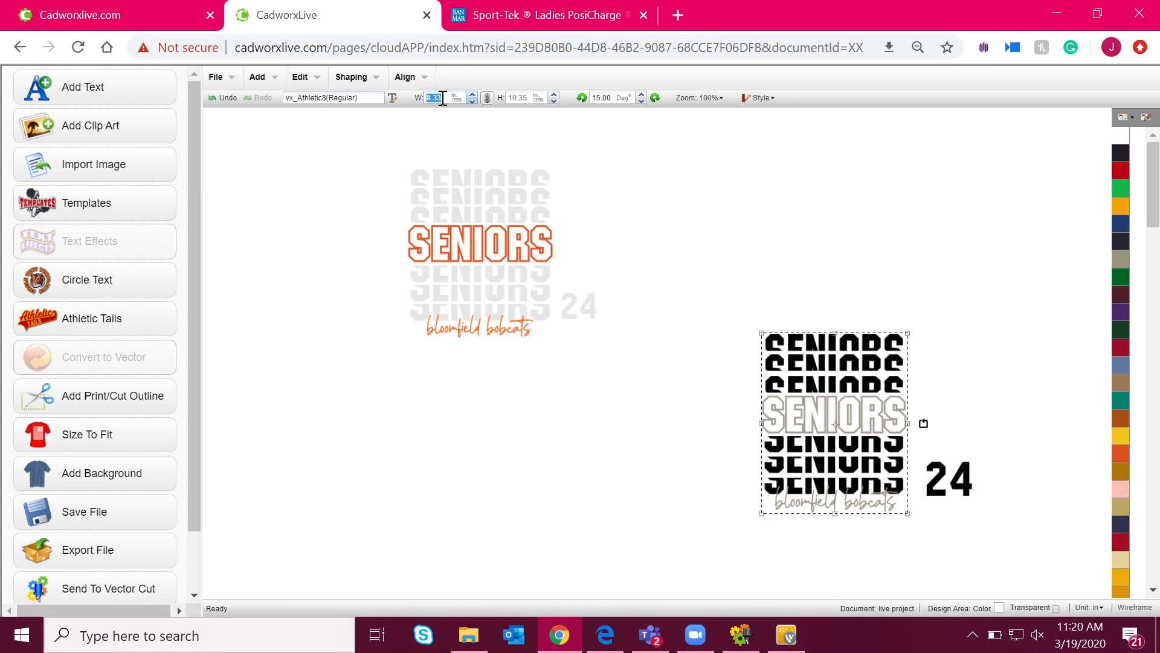
text(.5)
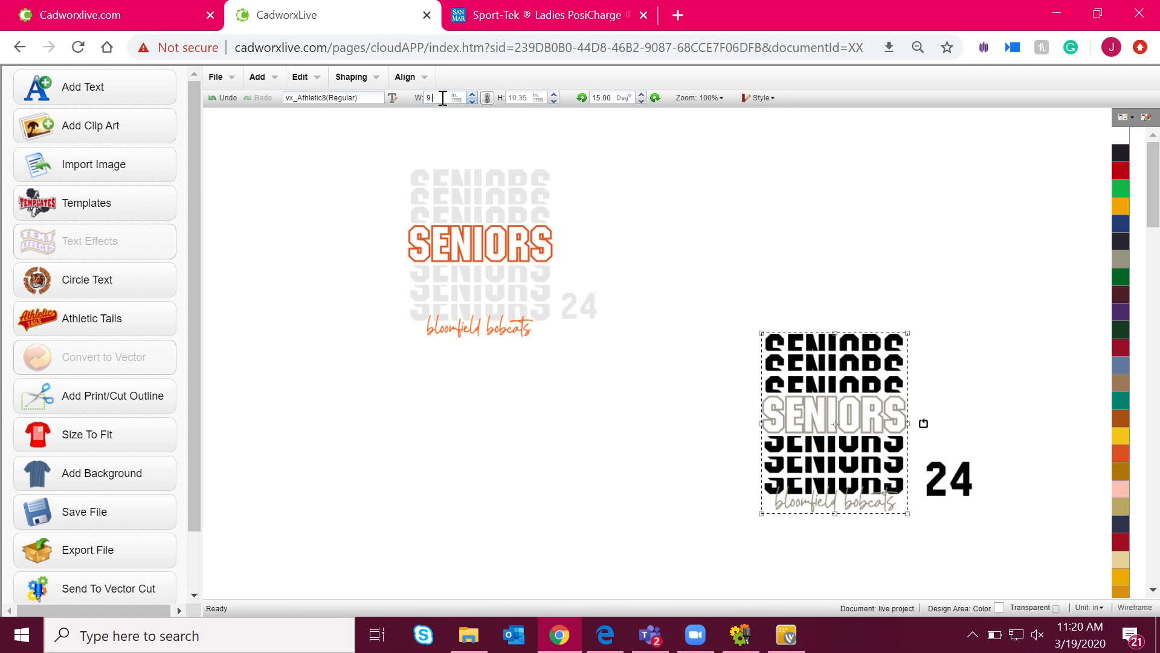
key(Return)
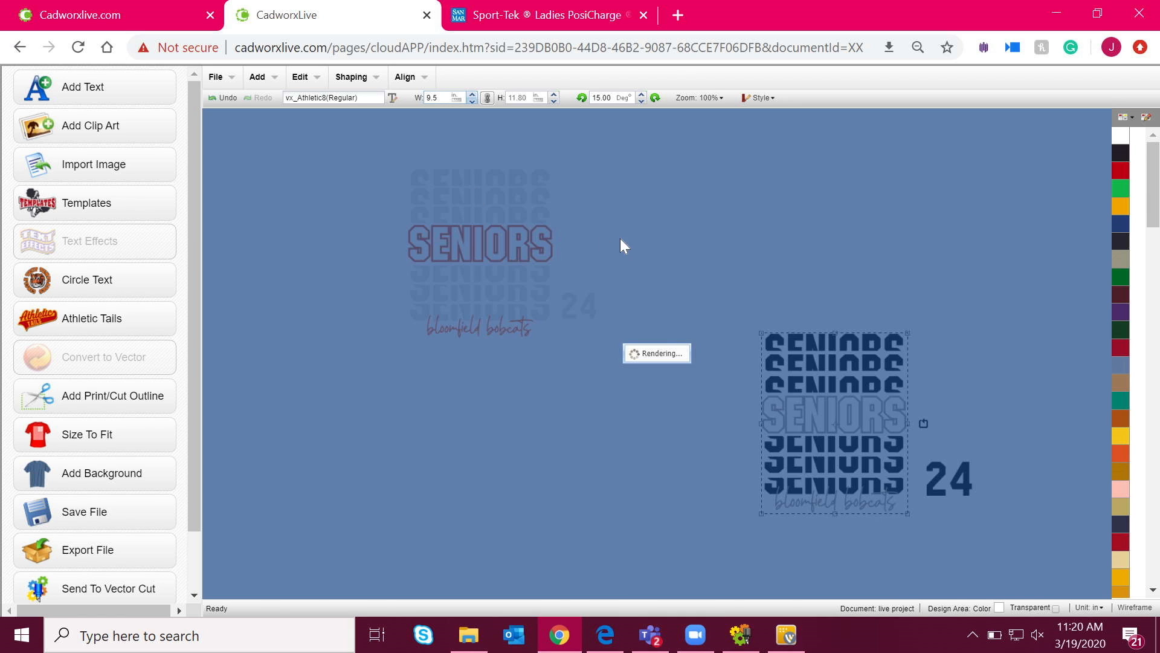
Delete the orange and light gray sample design and move the resized SENIORS stack to the middle of the canvas.
drag(636, 391, 330, 130)
key(Delete)
drag(660, 255, 934, 591)
drag(870, 453, 681, 396)
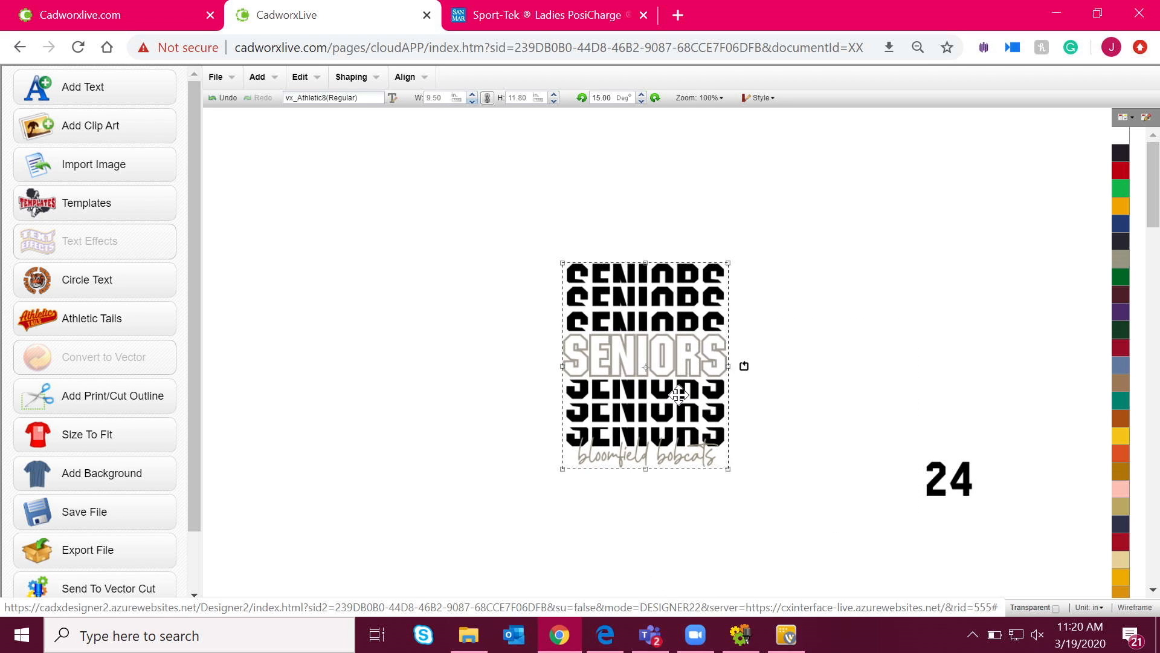
Place the 24 beside the stack's lower rows at a width of 2.5 in and color it gray like the script.
drag(1034, 544, 901, 435)
drag(953, 485, 805, 443)
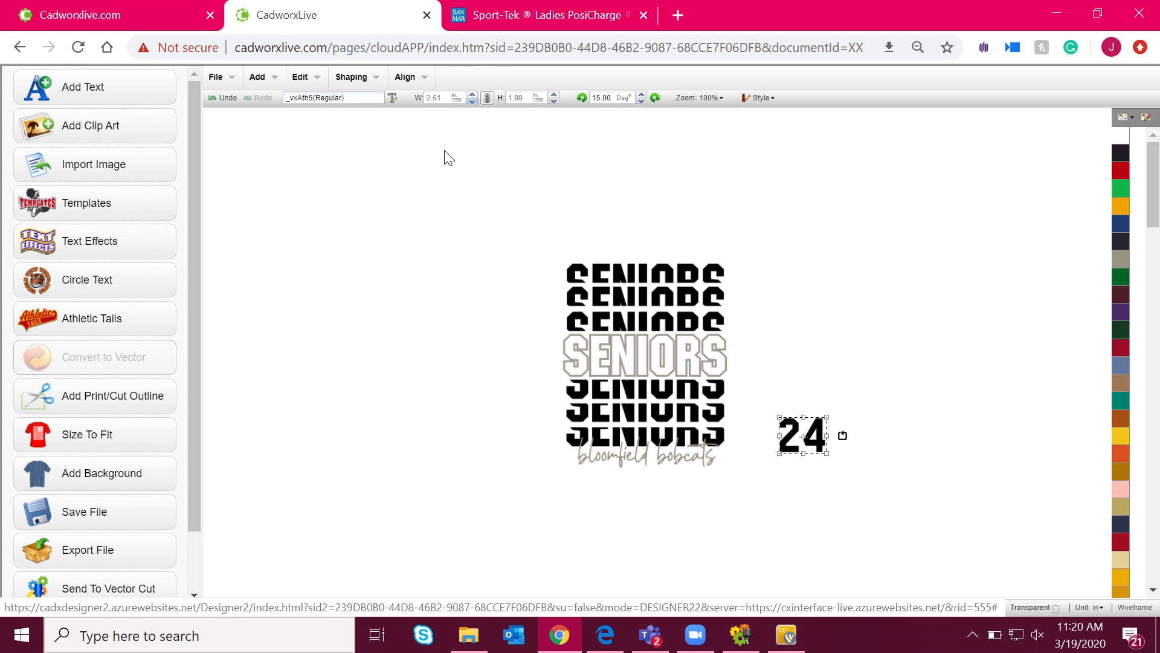
double_click(433, 97)
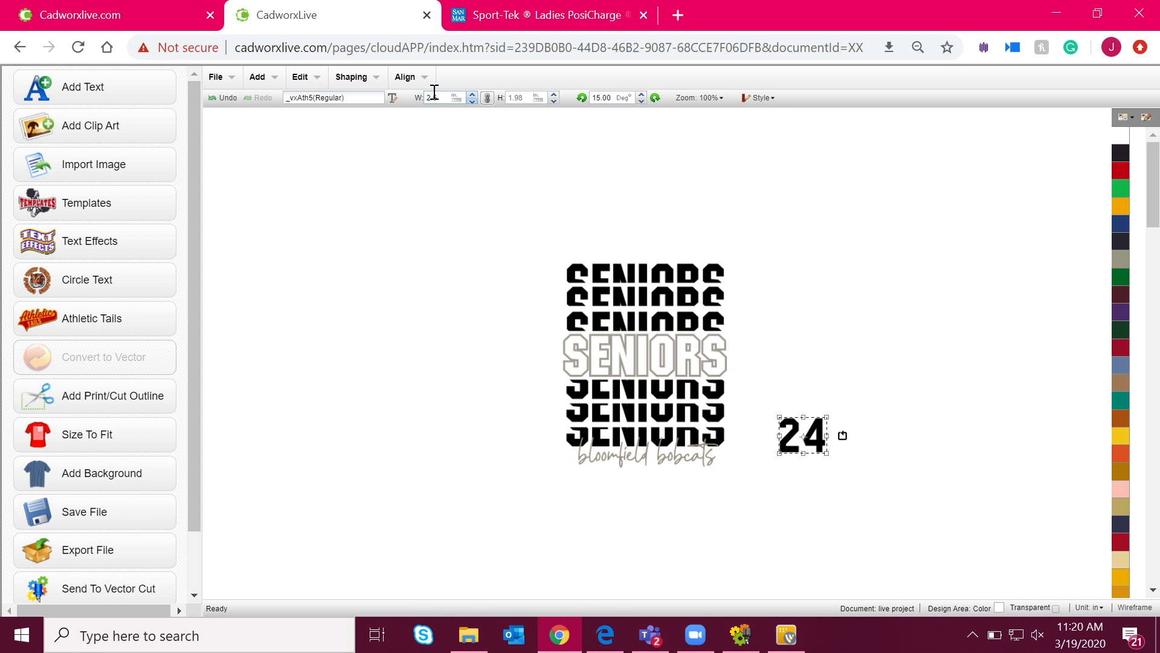
key(Return)
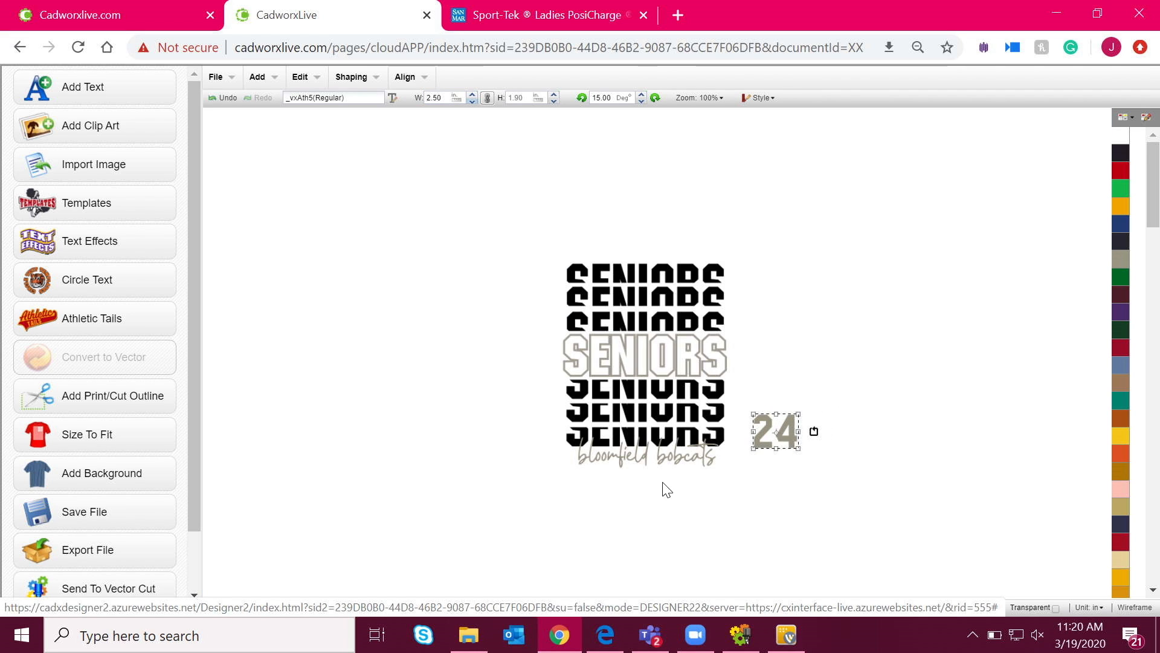
Center the bloomfield bobcats script and the SENIORS stack on each other with an Align option.
click(656, 464)
drag(470, 227, 754, 533)
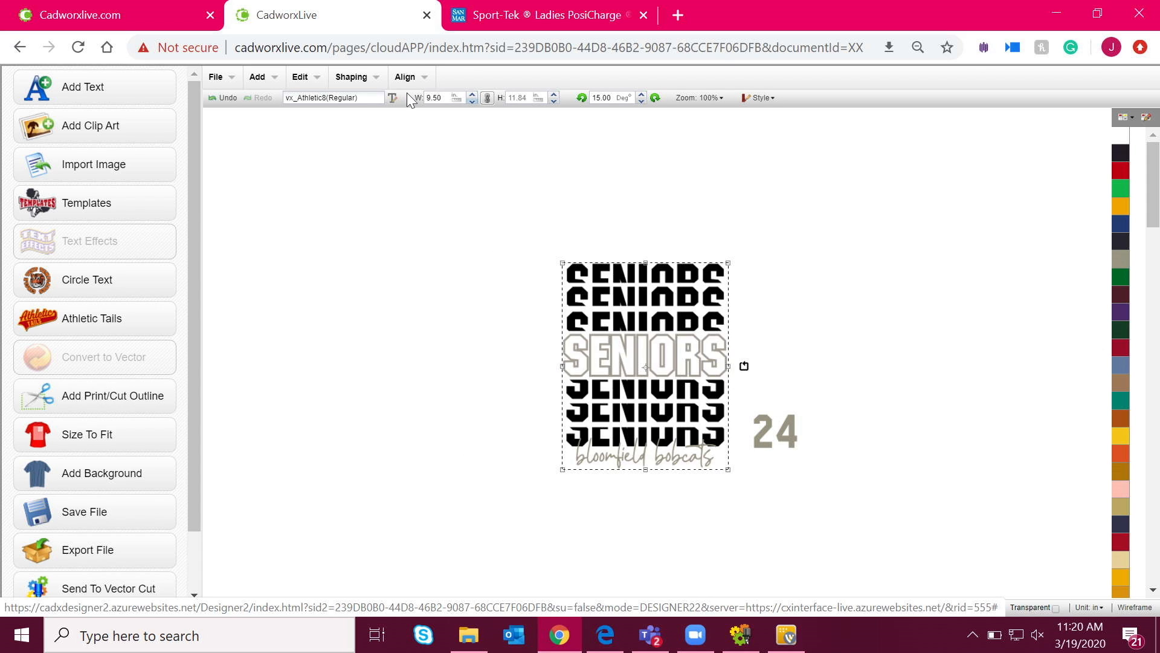
click(405, 76)
click(428, 113)
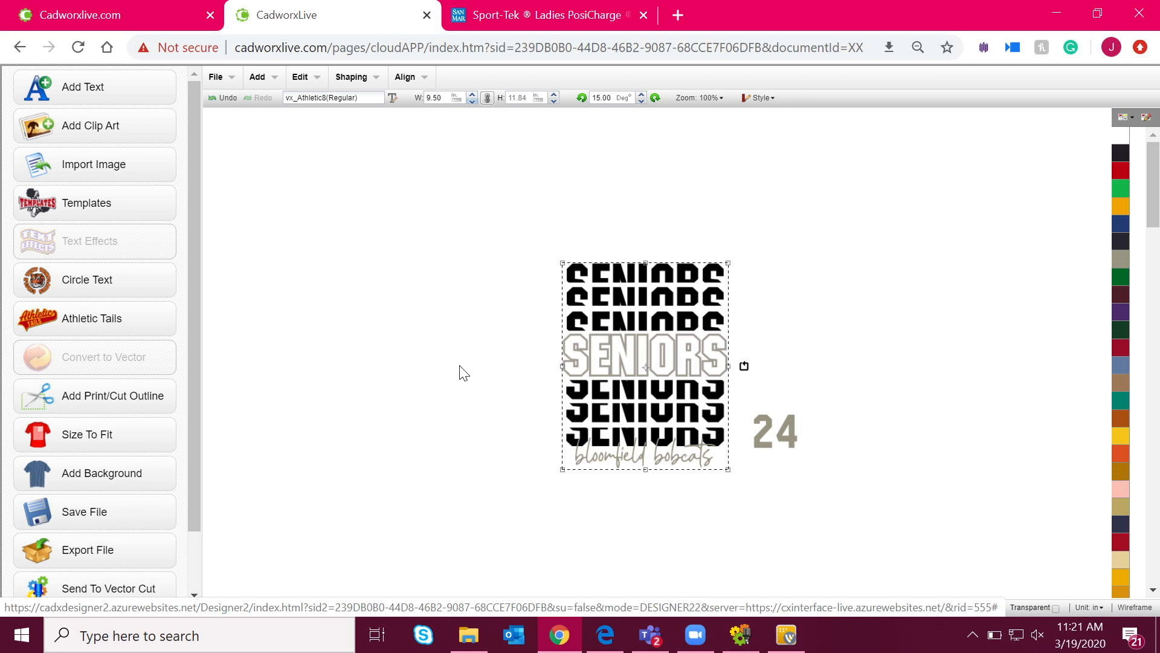
Send the design to Vector Cut, open the exported Untitled (36).pltx there, and fit the view to the artwork.
click(228, 85)
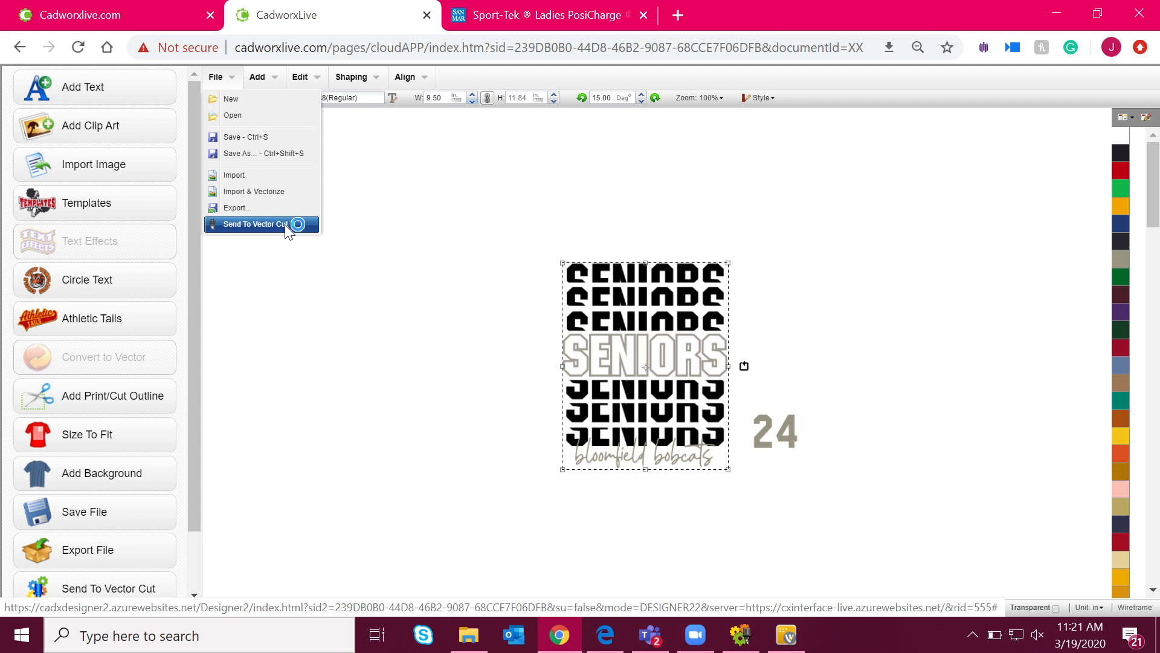
click(37, 594)
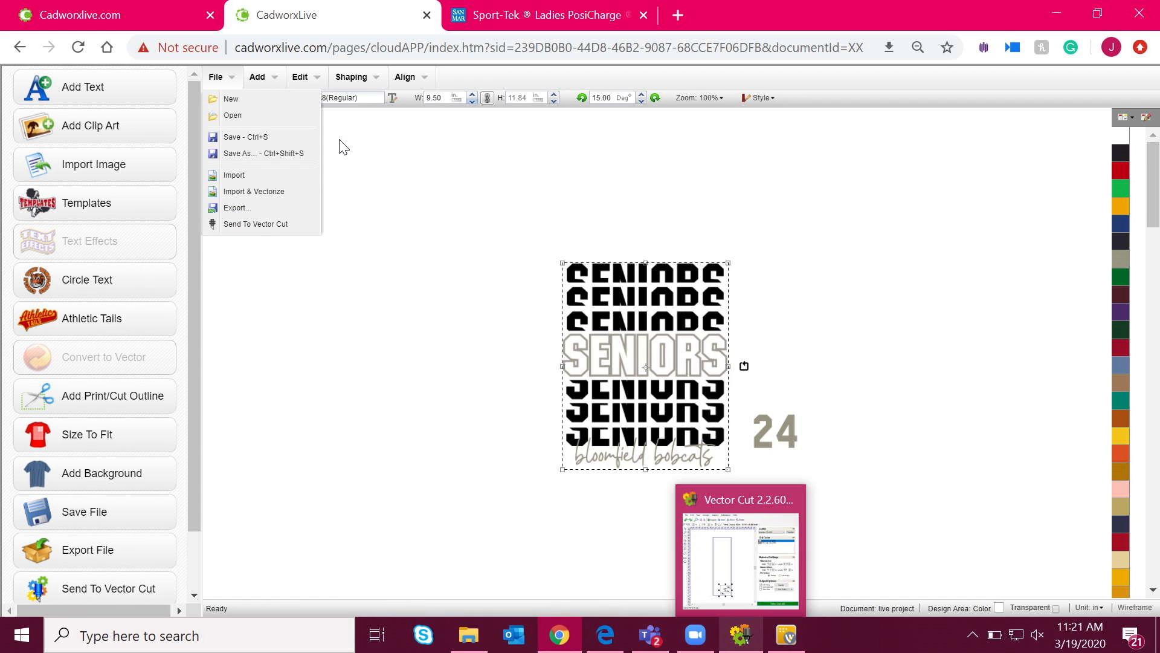
click(251, 230)
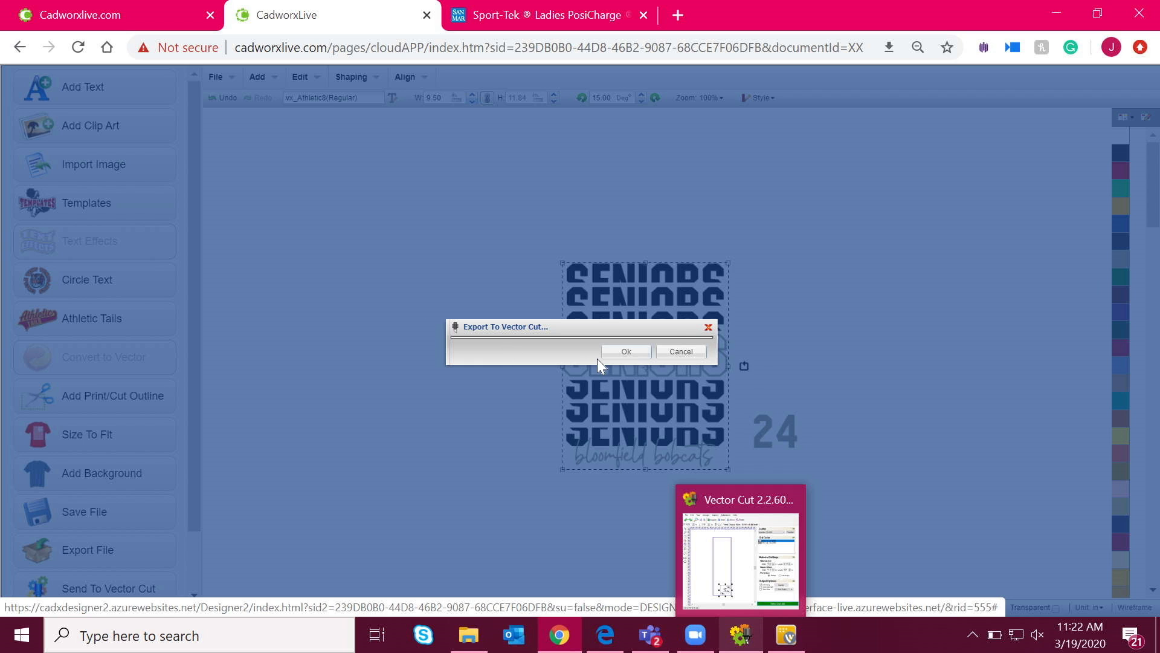
click(628, 351)
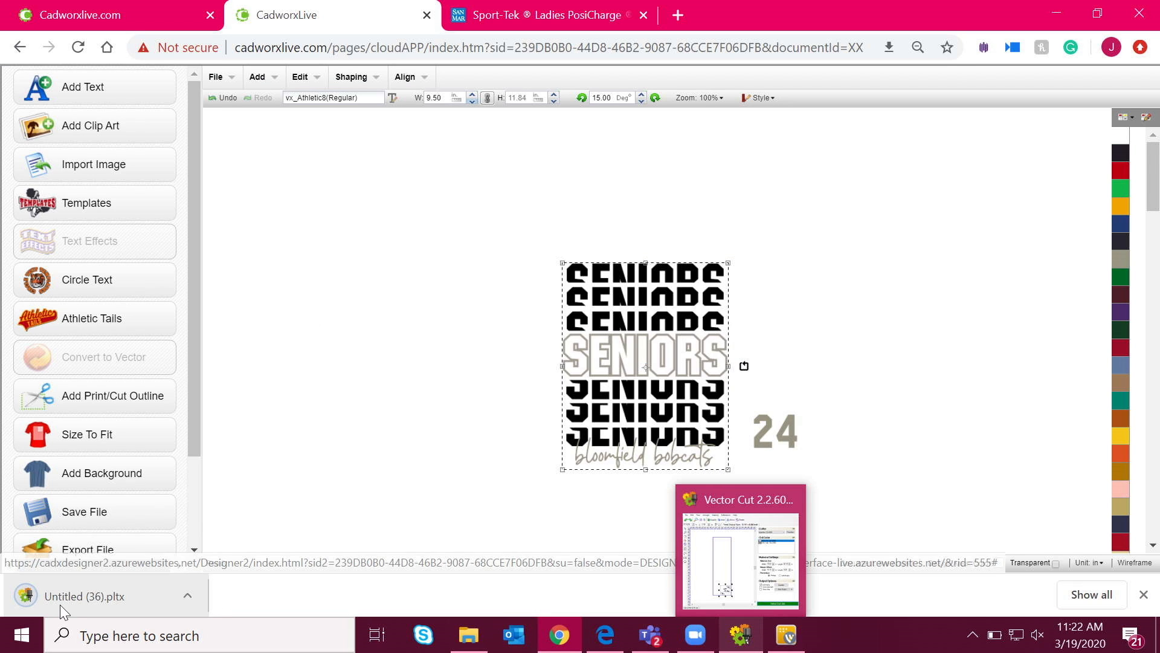
click(73, 602)
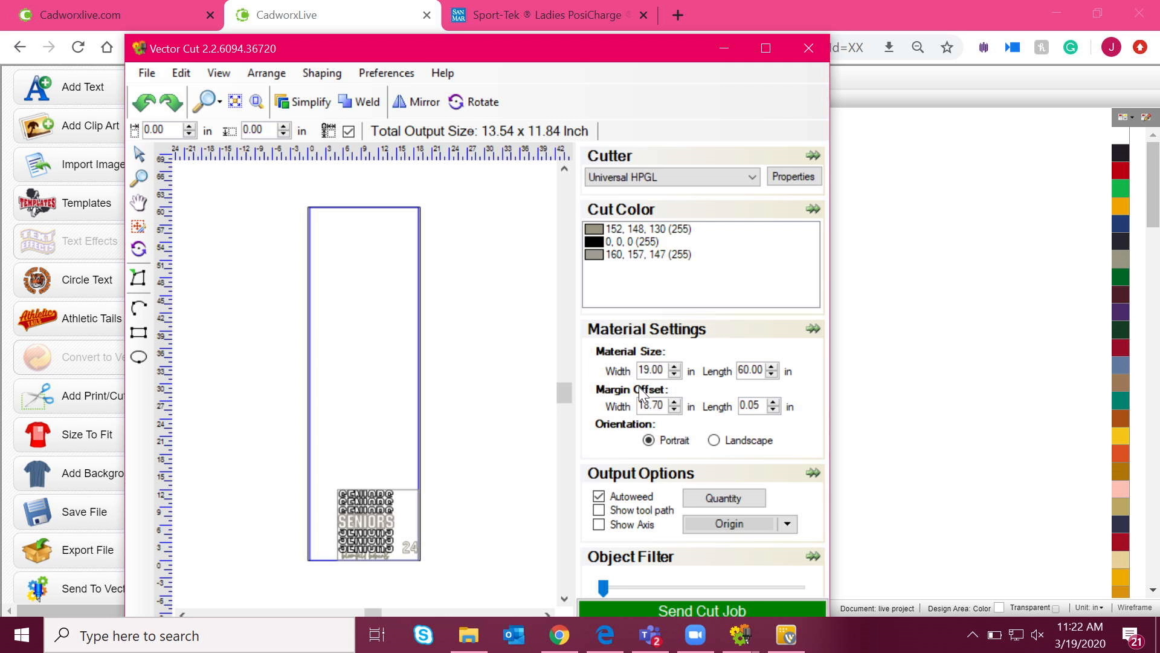
click(766, 49)
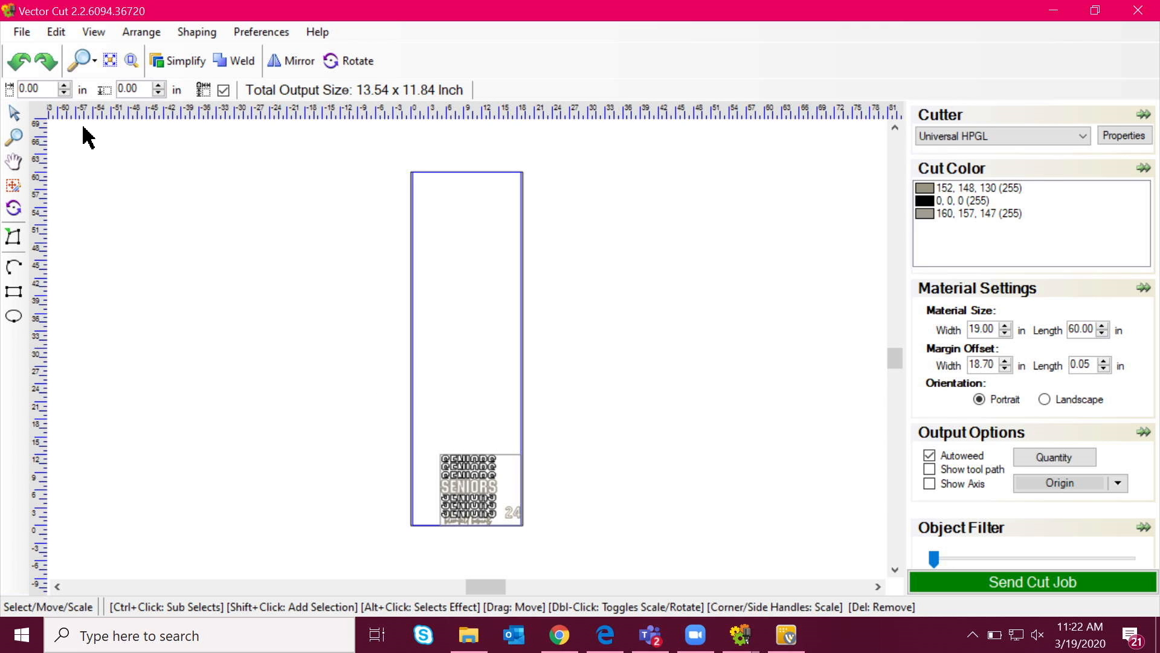
click(117, 63)
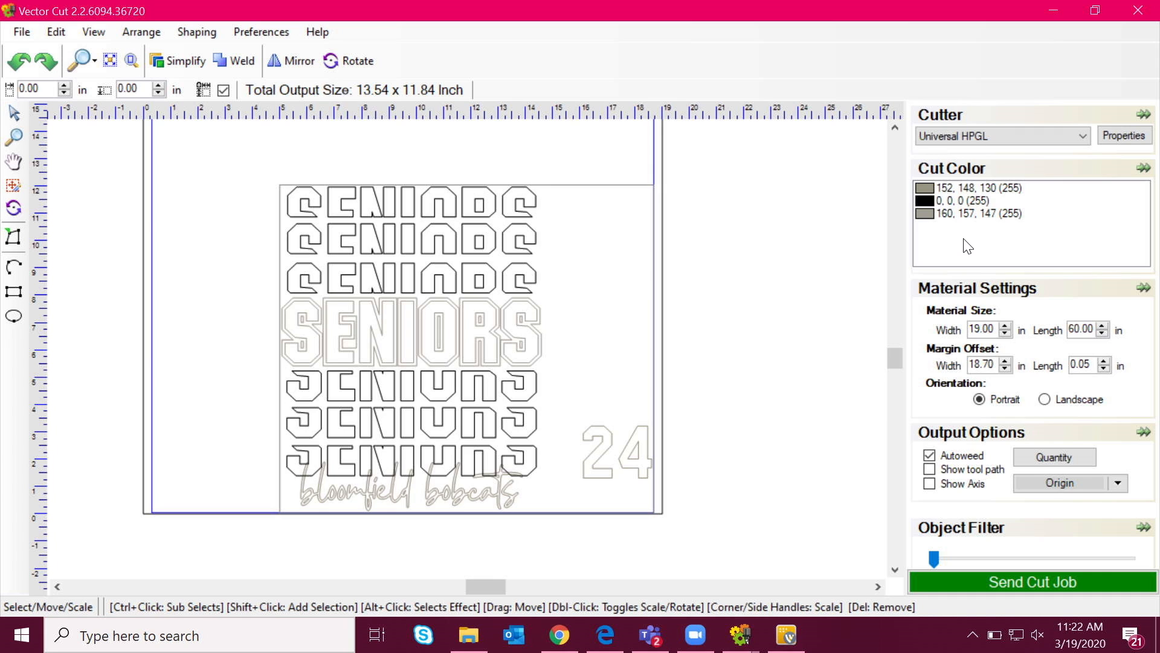
Isolate the black cut color, mirror its SENIORS rows, and place them with Auto Origin.
click(946, 200)
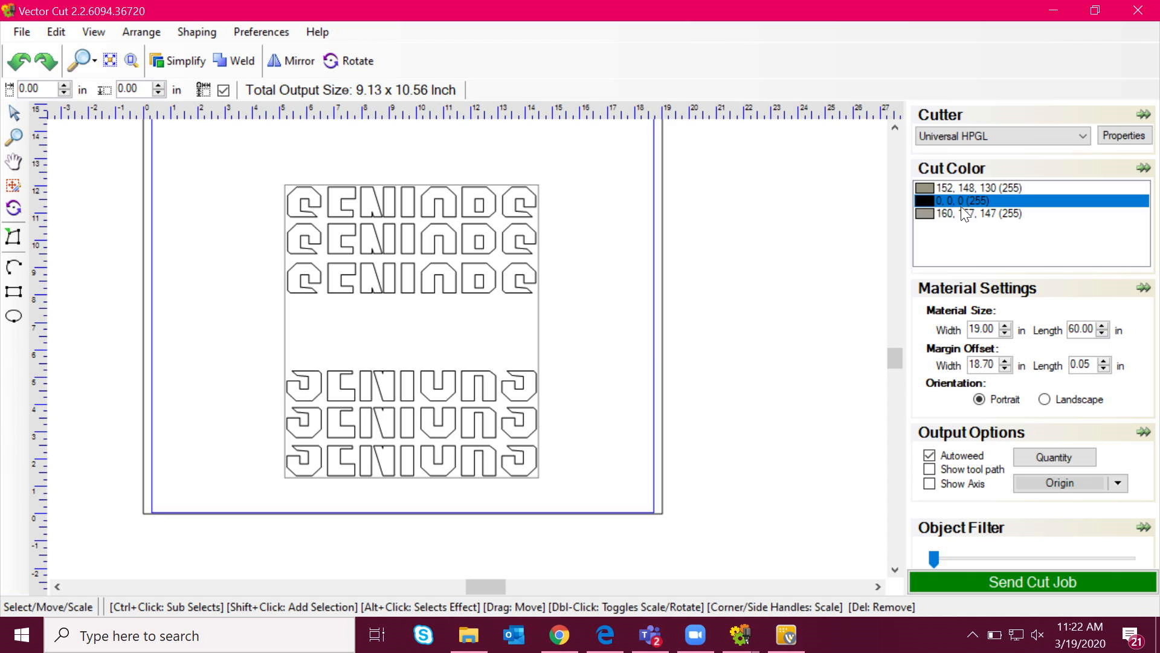
click(287, 68)
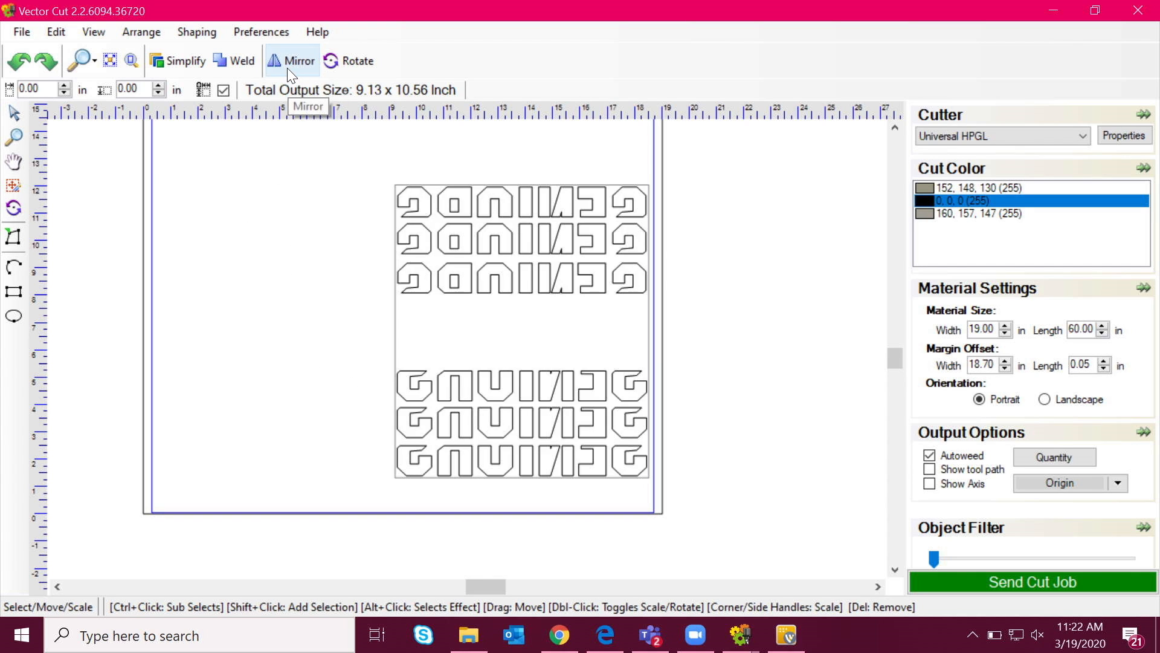
click(1122, 487)
click(1115, 502)
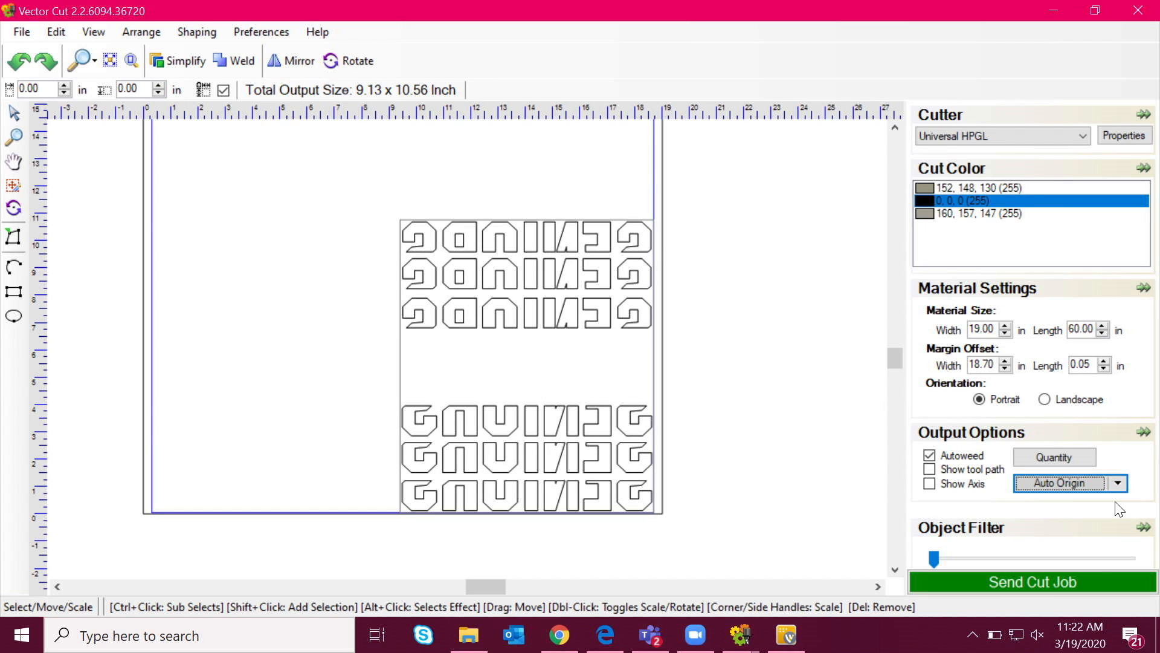
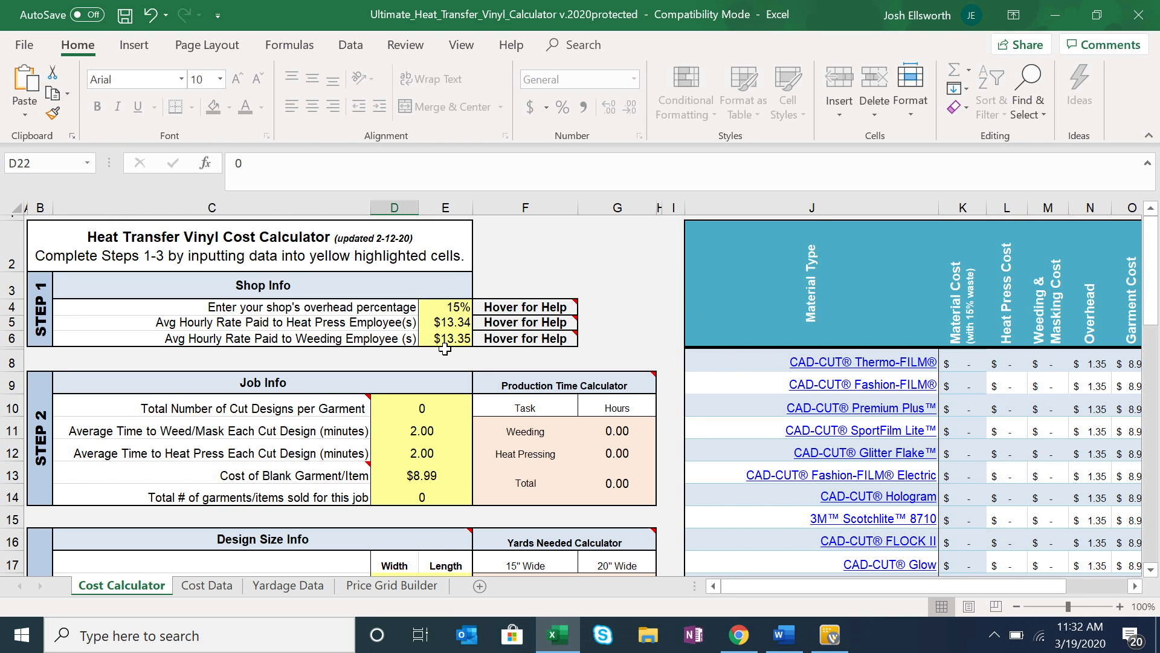
In the Excel vinyl cost calculator, review the shop overhead and labor rates and set the total cut designs per garment to 3.
click(466, 303)
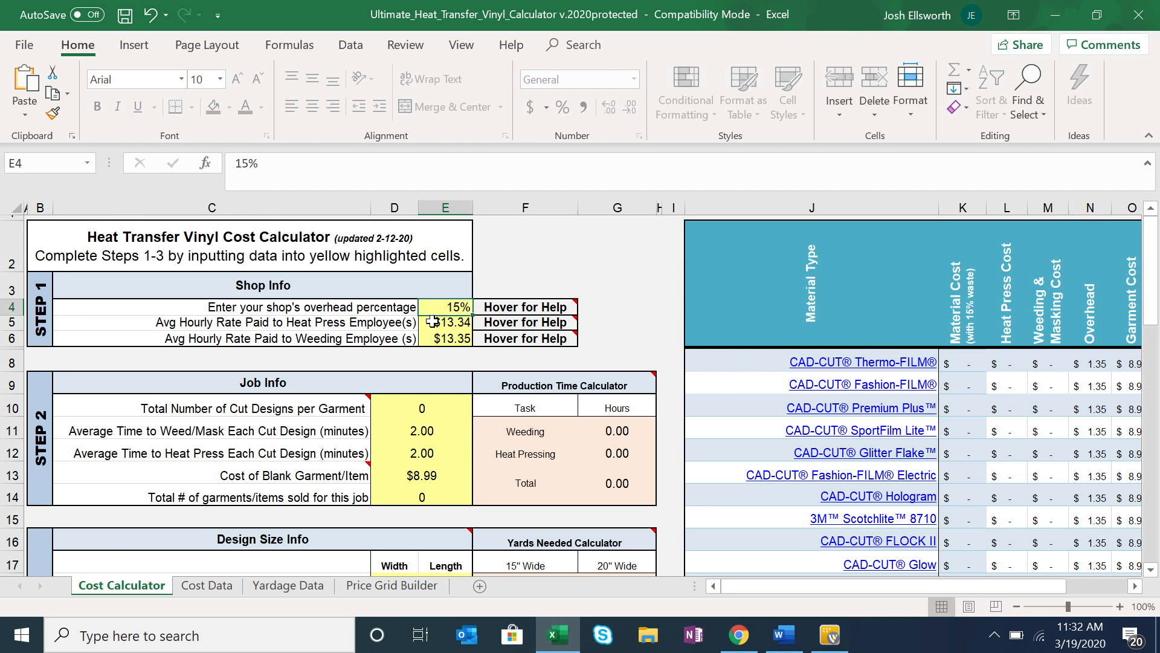
mouse_move(536, 306)
click(457, 323)
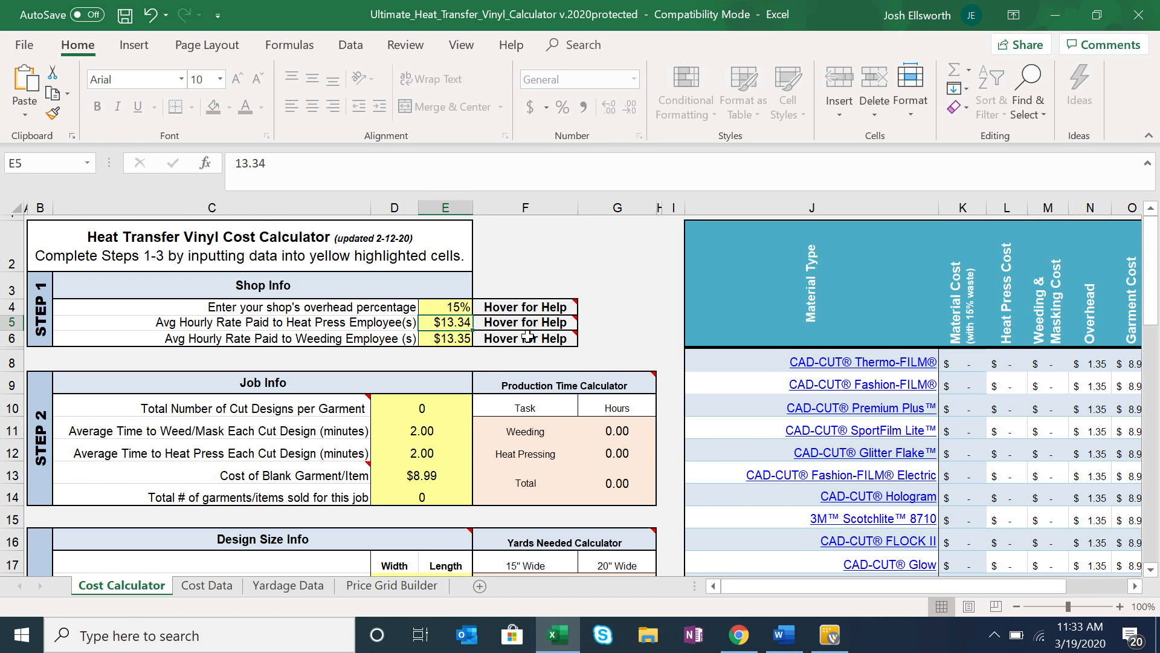
mouse_move(531, 337)
click(442, 414)
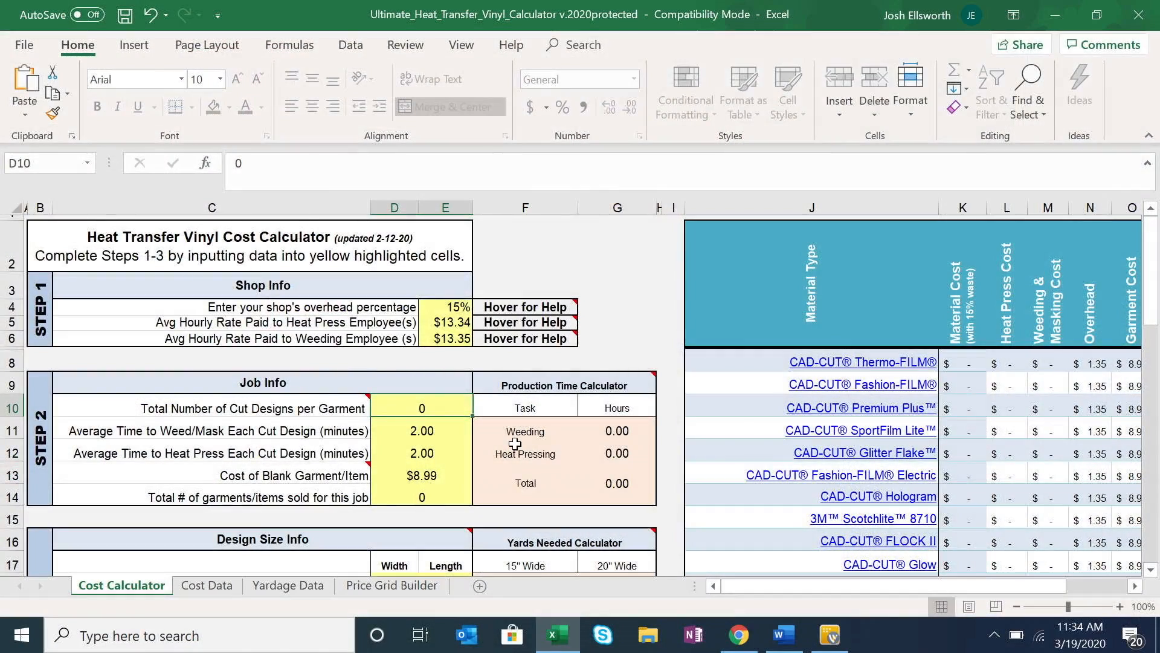
text(3)
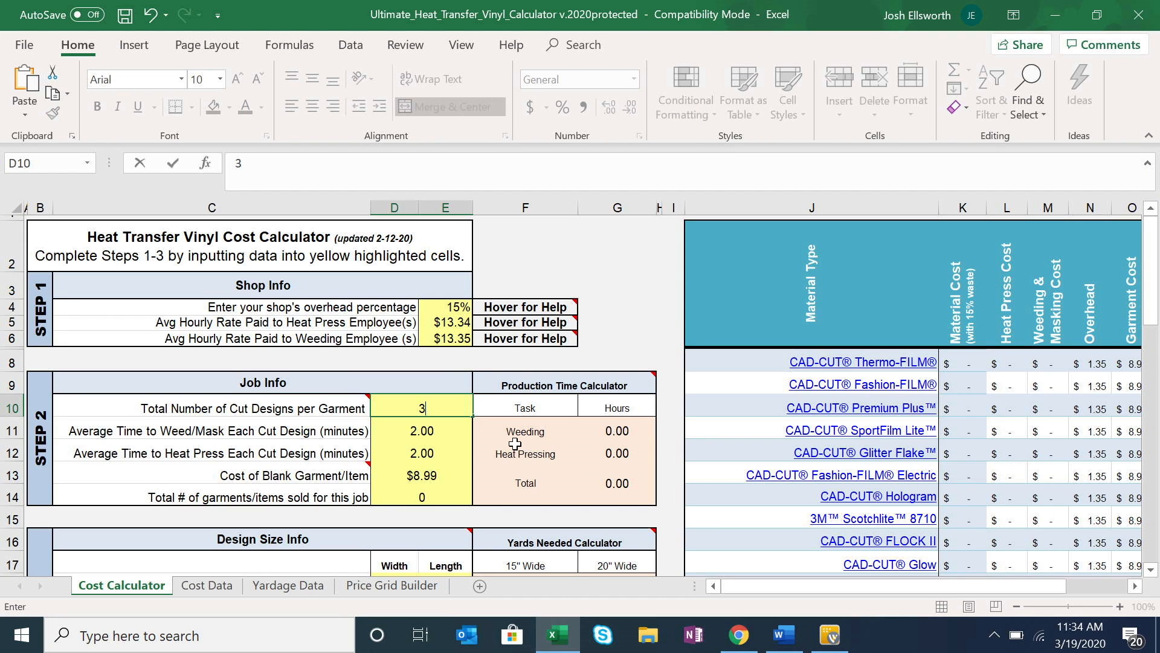
key(Return)
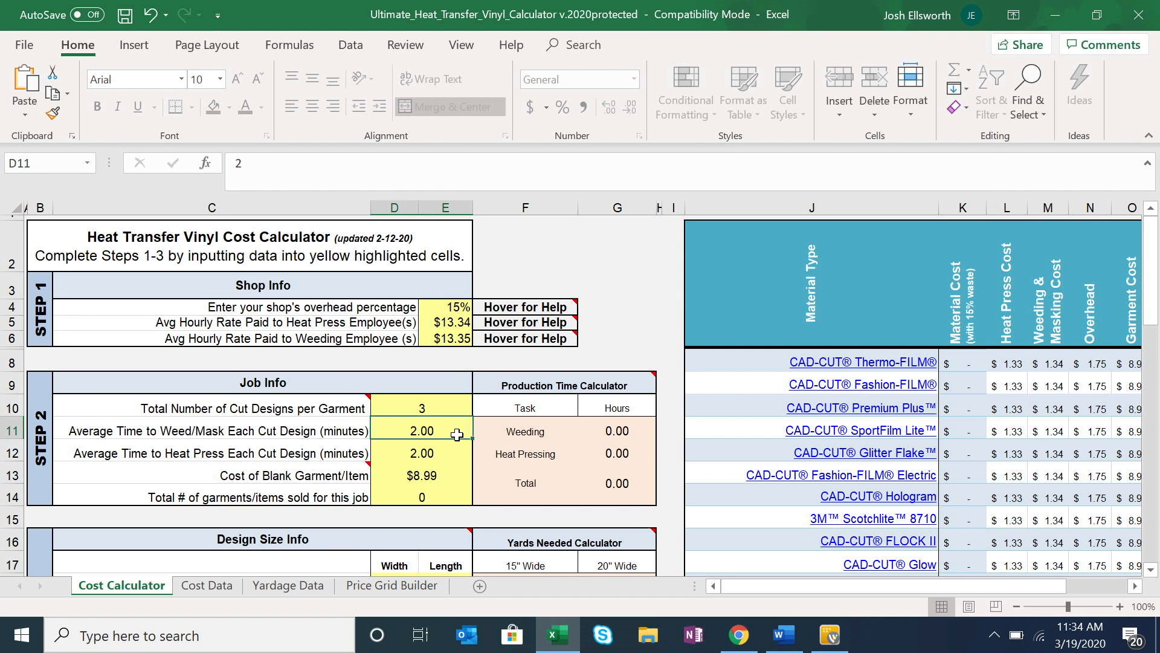
Review the weeding, heat press and blank garment values and set the total number of garments sold for this job to 35.
mouse_move(342, 406)
click(449, 448)
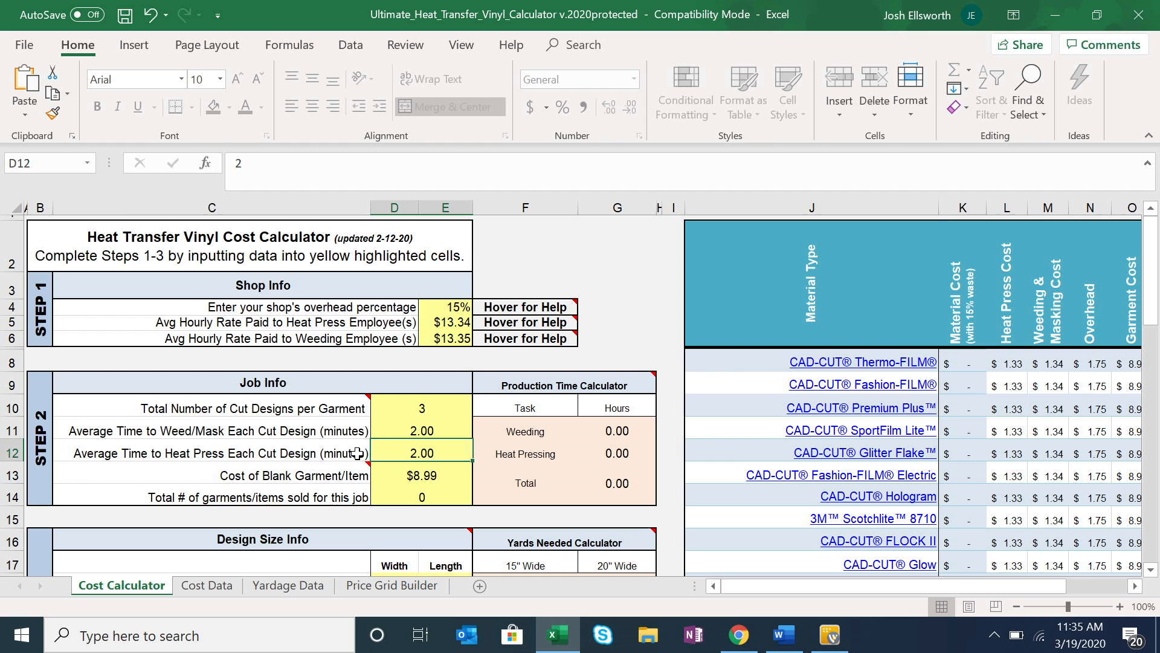
click(431, 480)
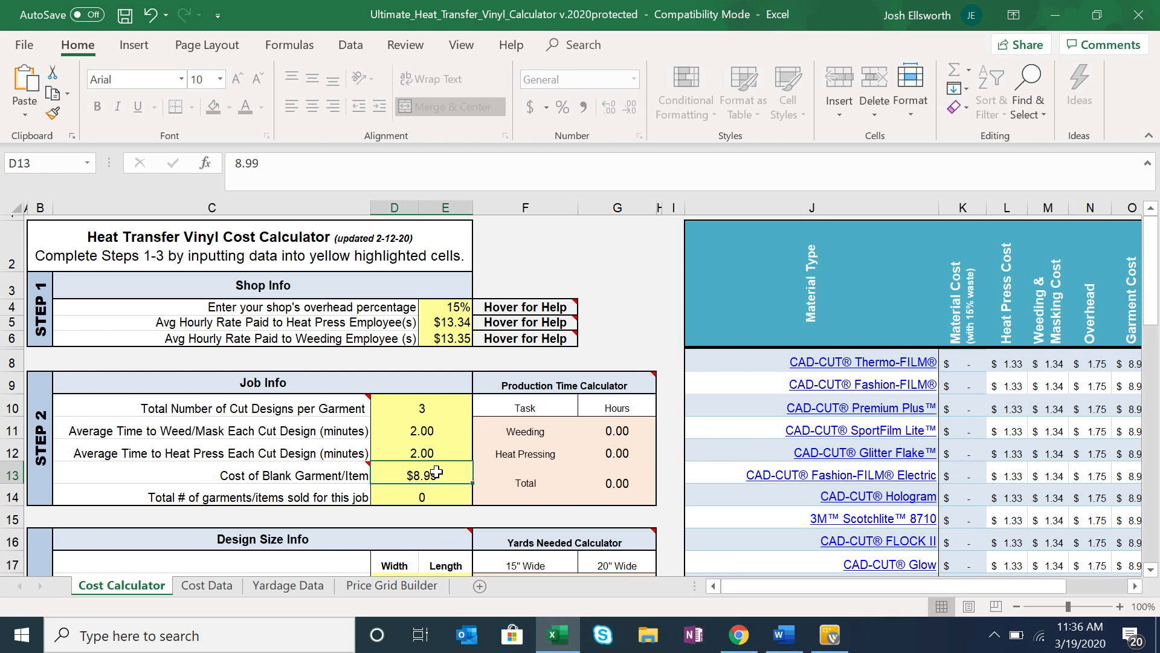
click(432, 496)
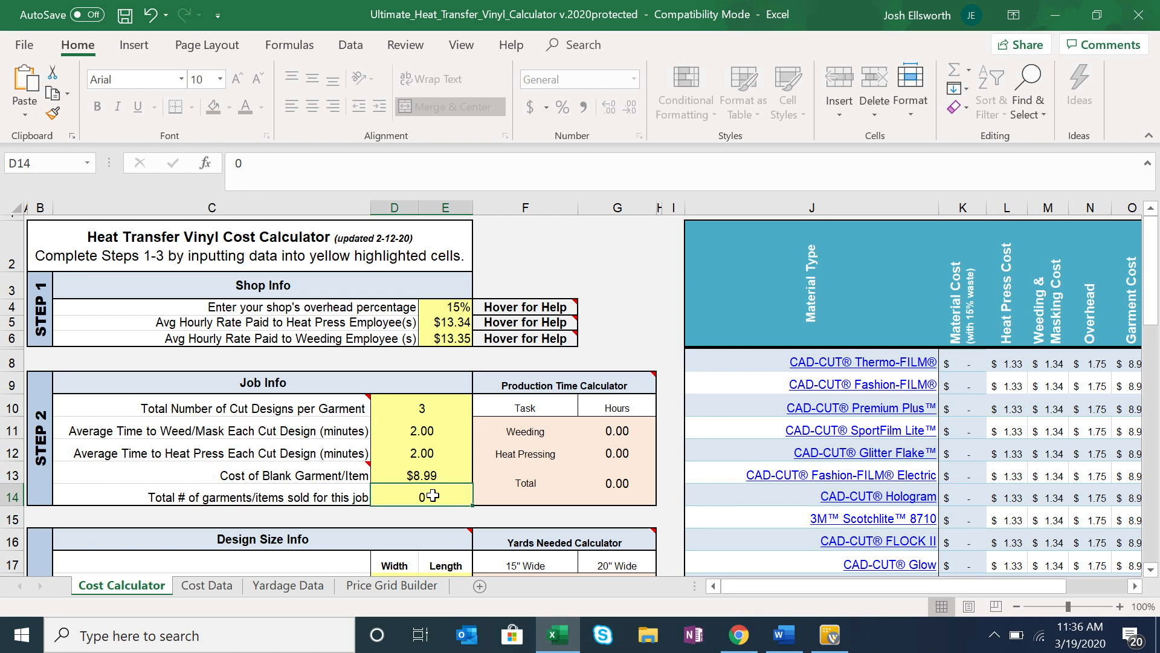
text(35)
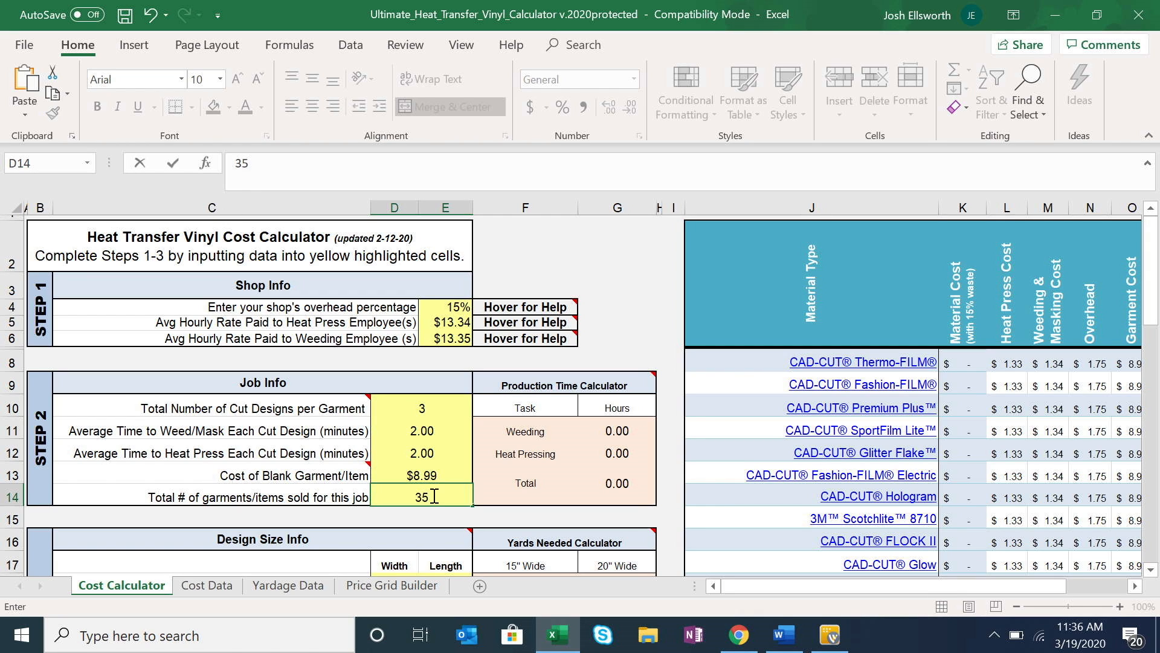
key(Return)
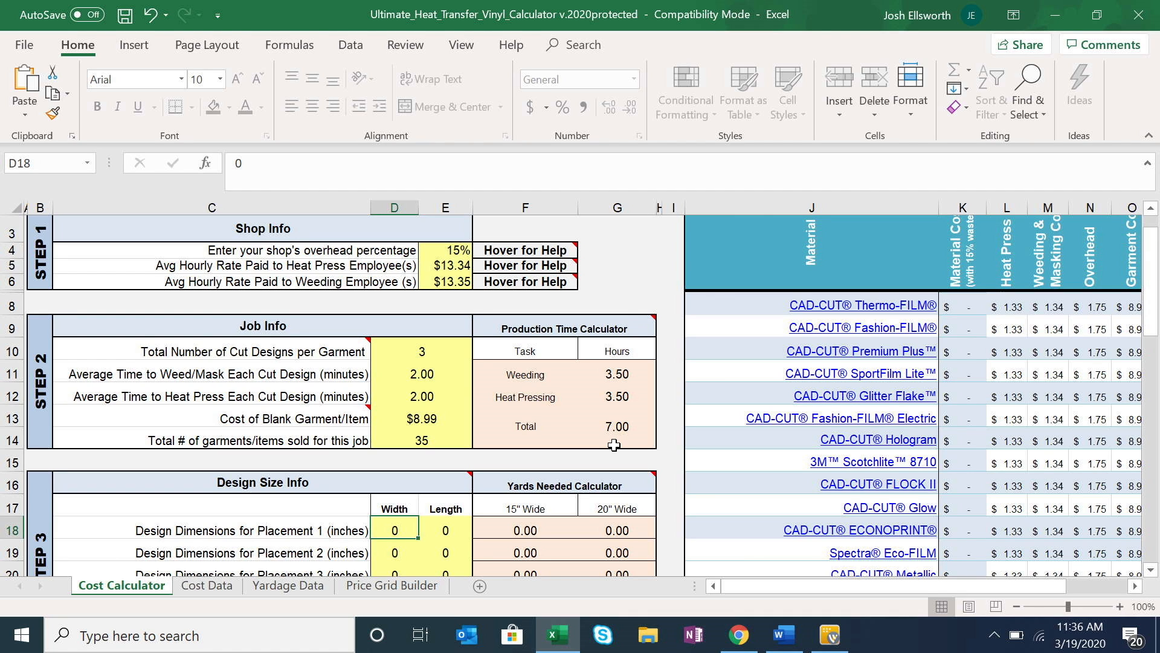
Enter the Placement 1 design dimensions as 9.5 in wide and 10.5 in long.
key(Down)
key(Down)
key(Up)
key(Up)
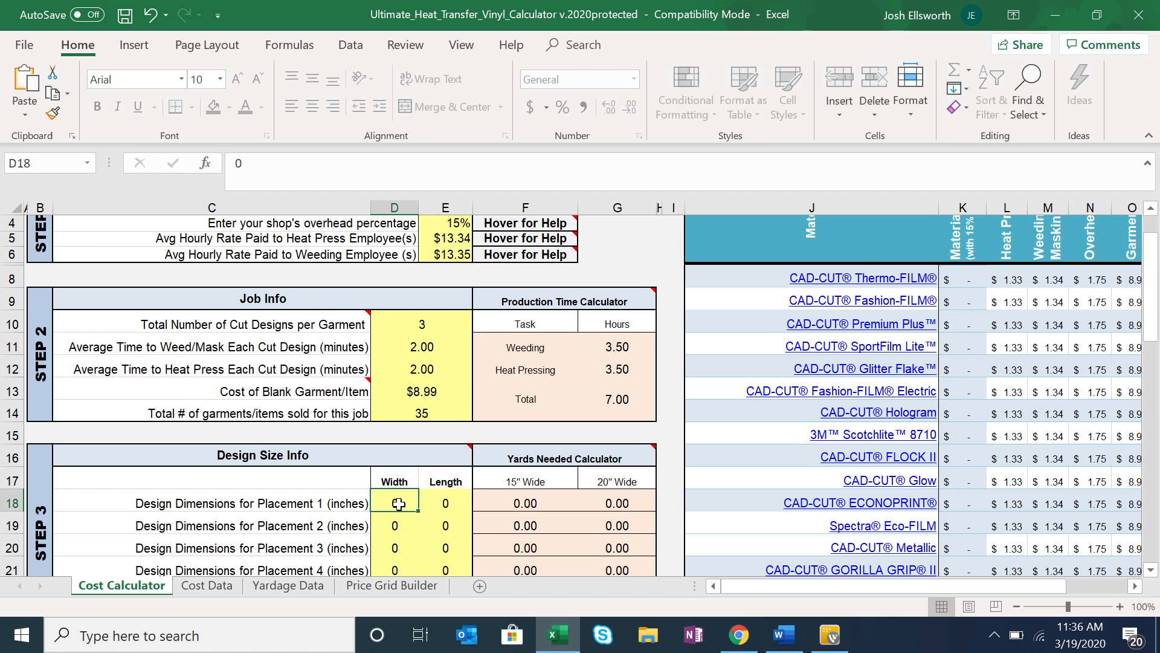
text(9.5)
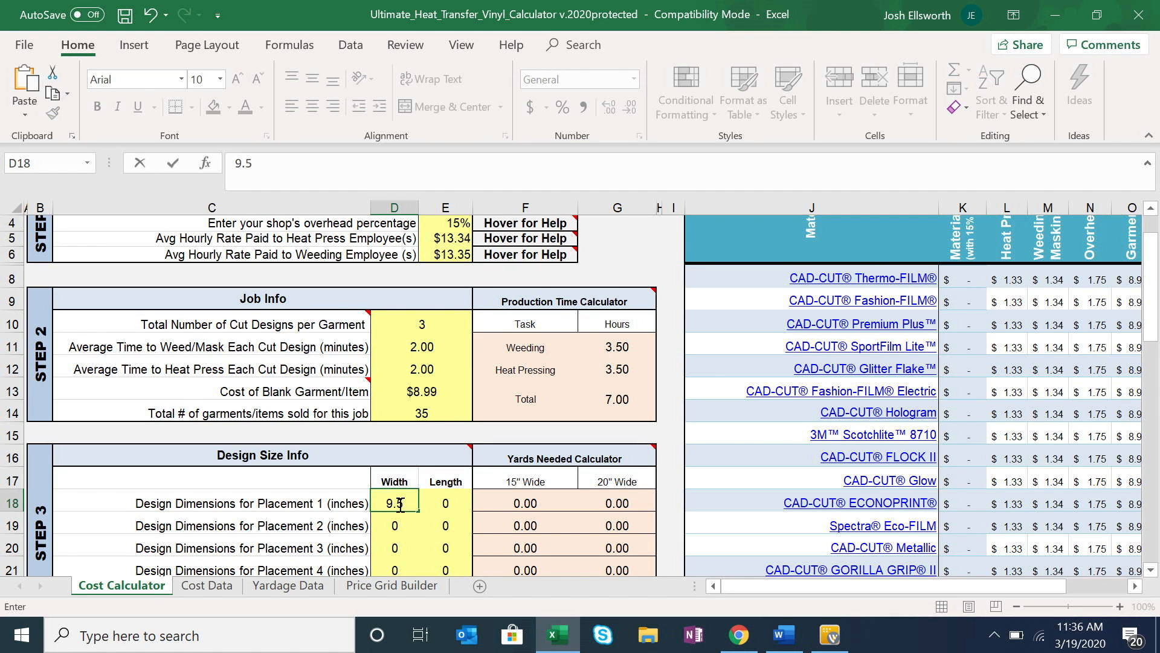
click(442, 504)
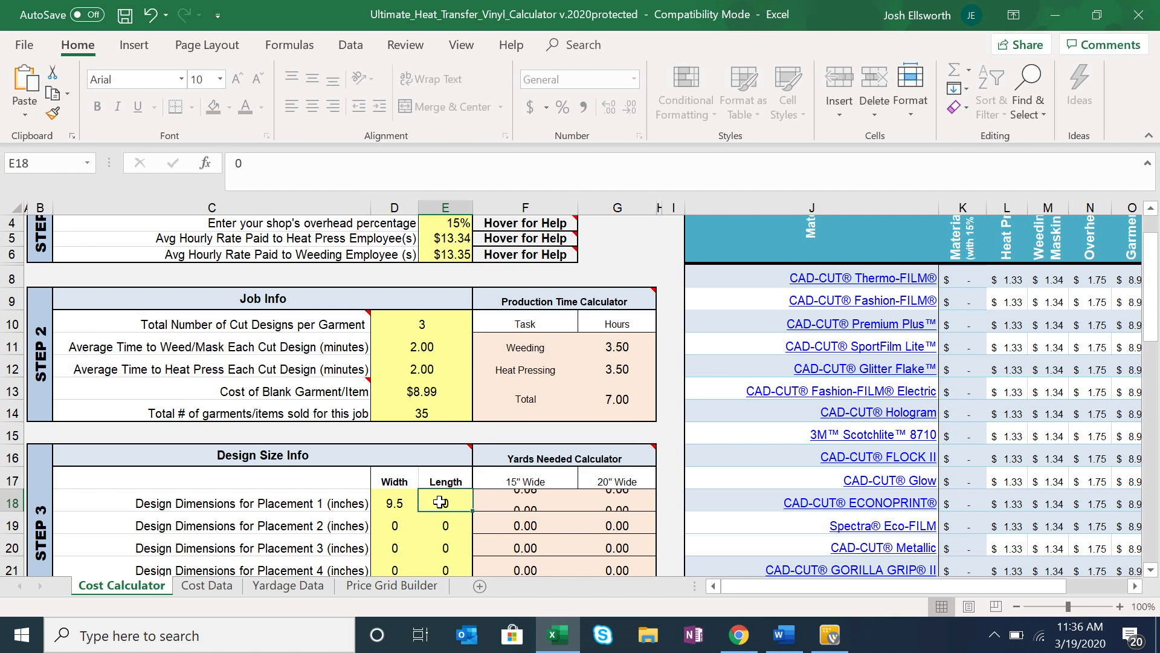
text(10.5)
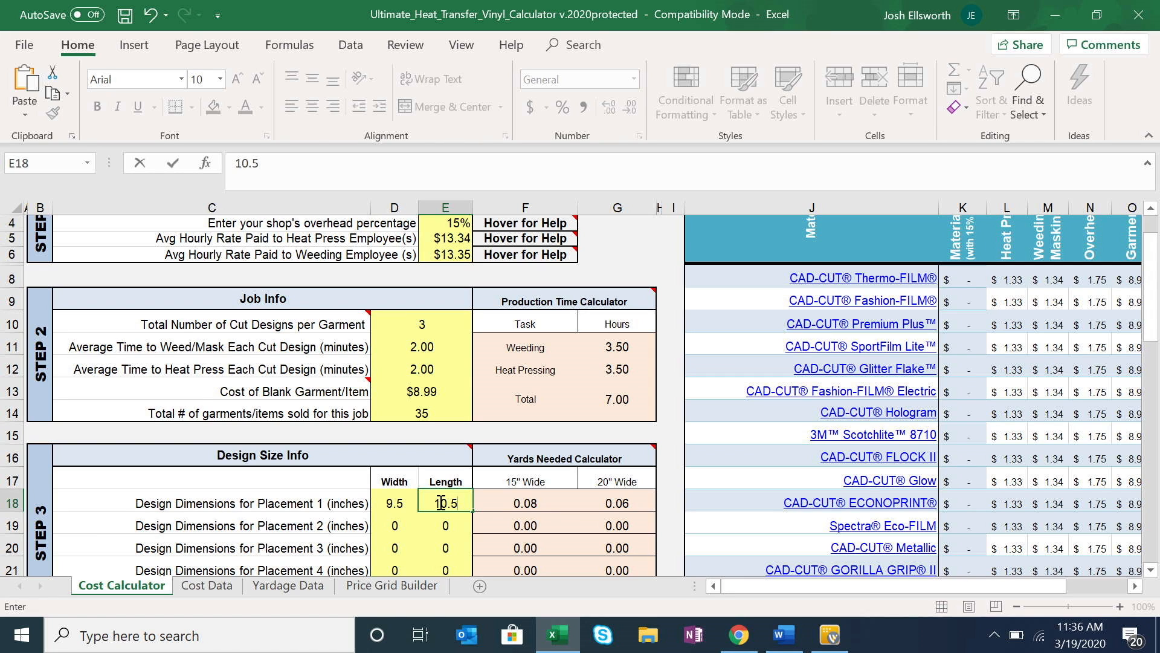
key(Return)
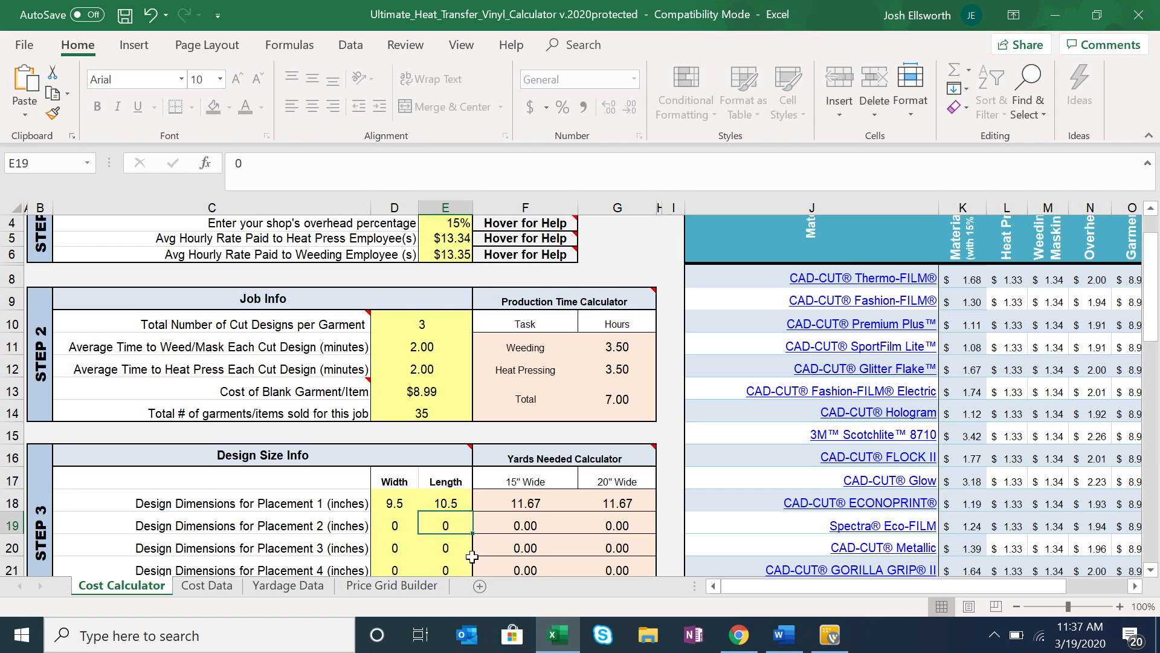
Check the orange design's size noted in the Word document and enter Placement 2 dimensions of 12.5 in wide and 5 in long.
click(393, 526)
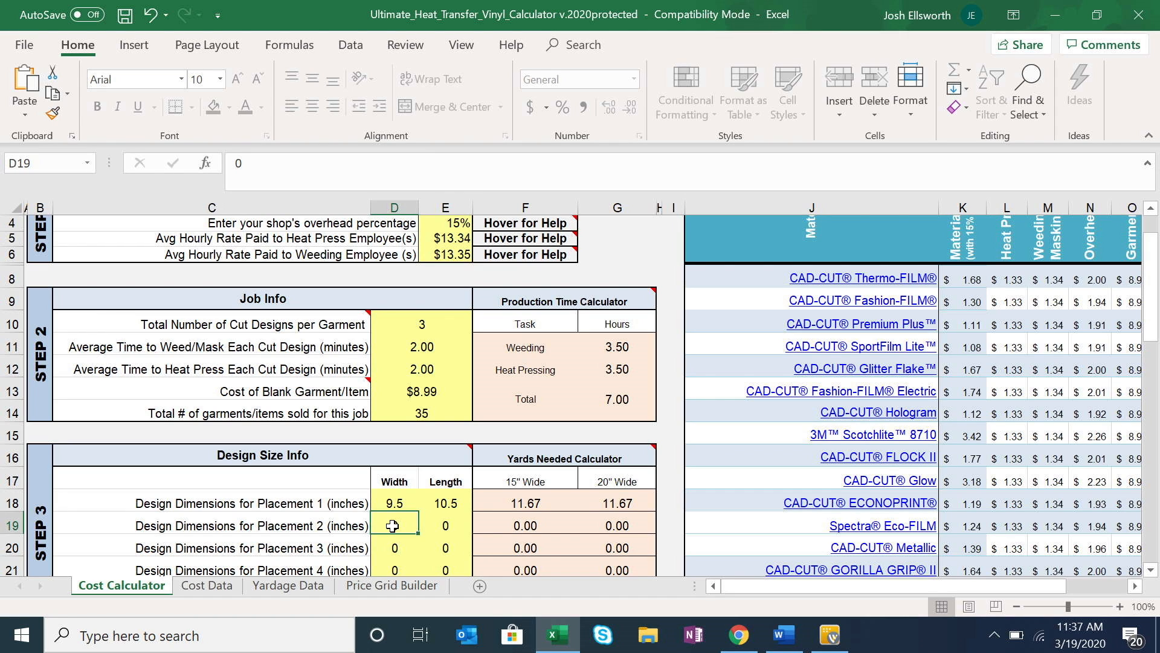
mouse_move(784, 634)
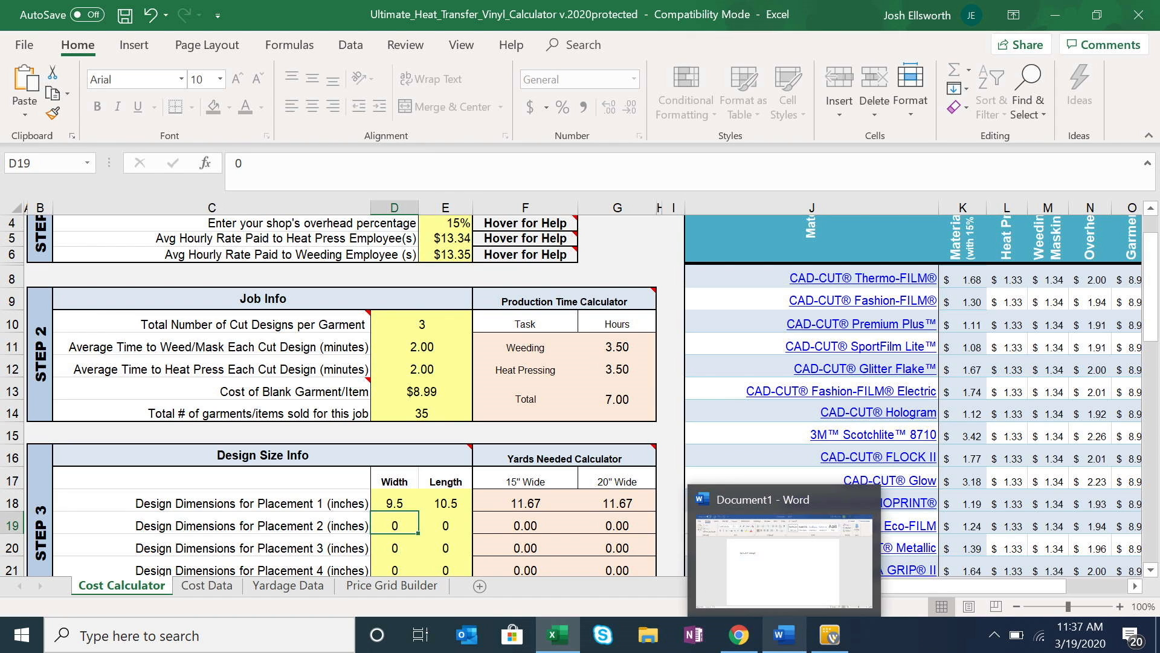
click(761, 546)
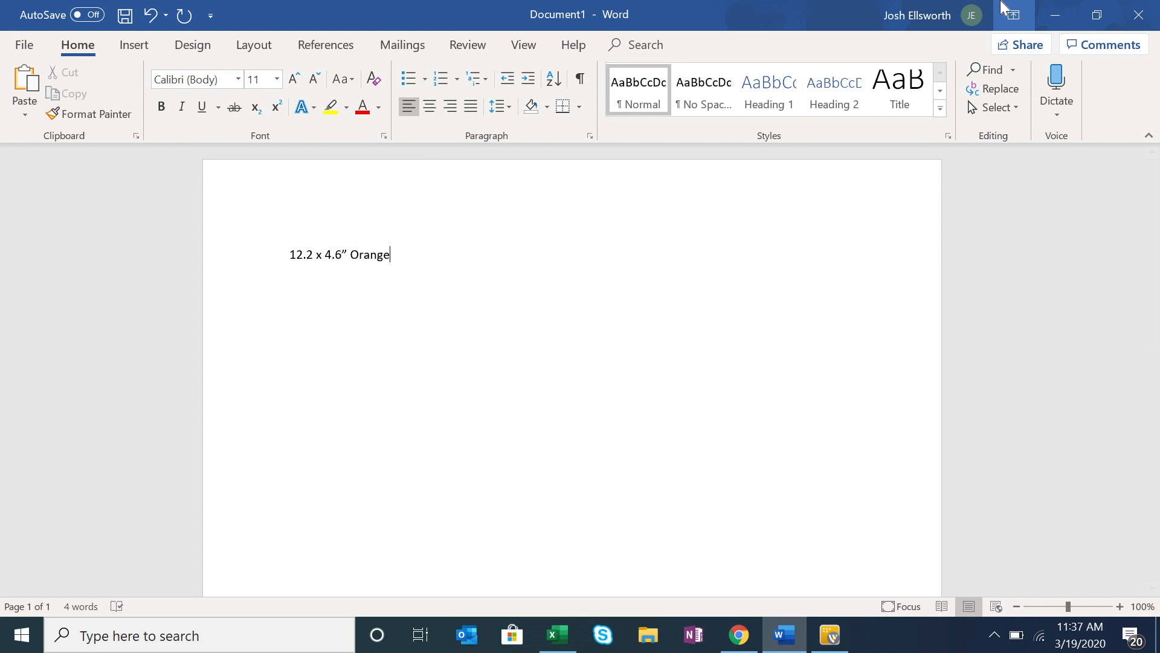
click(1042, 15)
text(12.5)
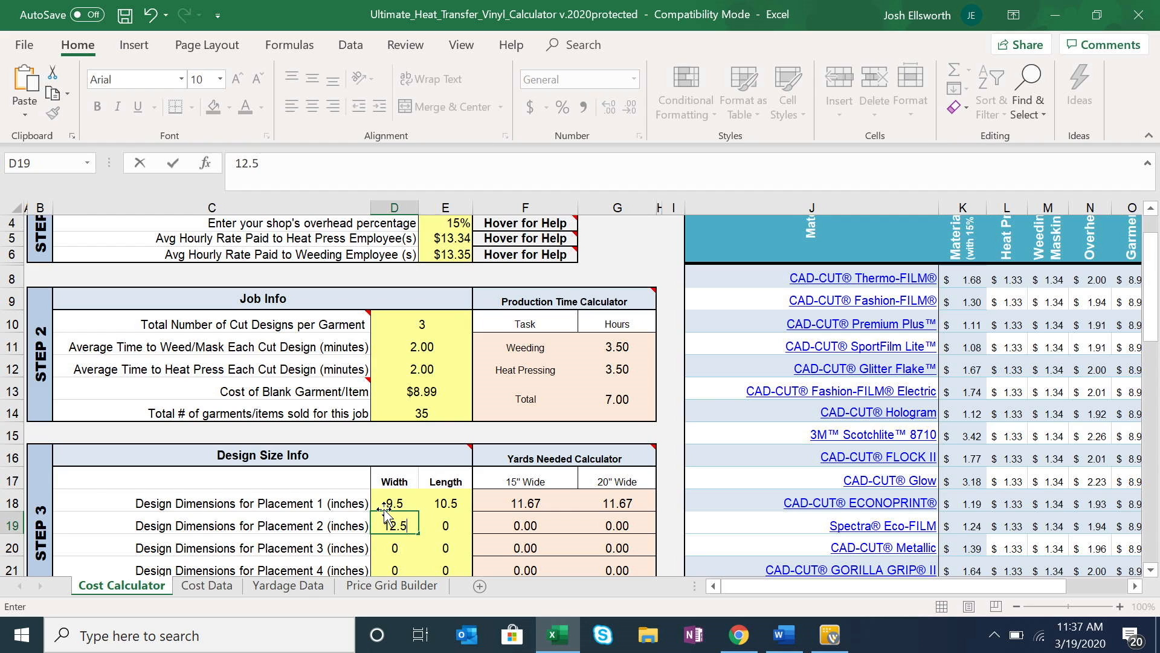
key(Tab)
text(5)
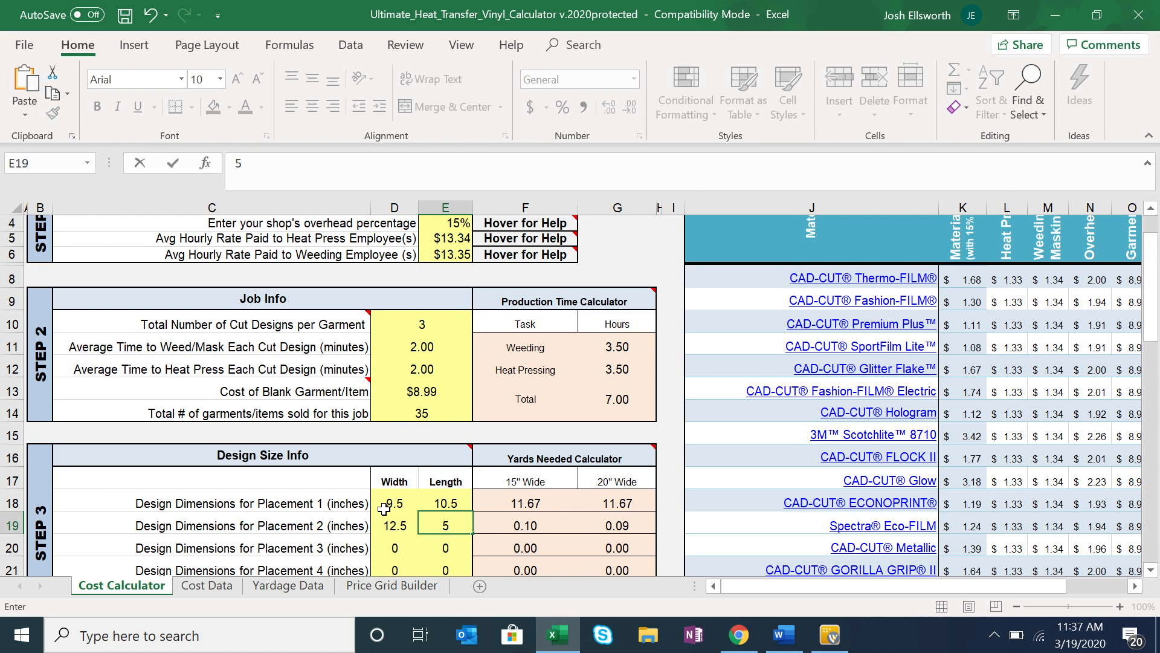
key(Return)
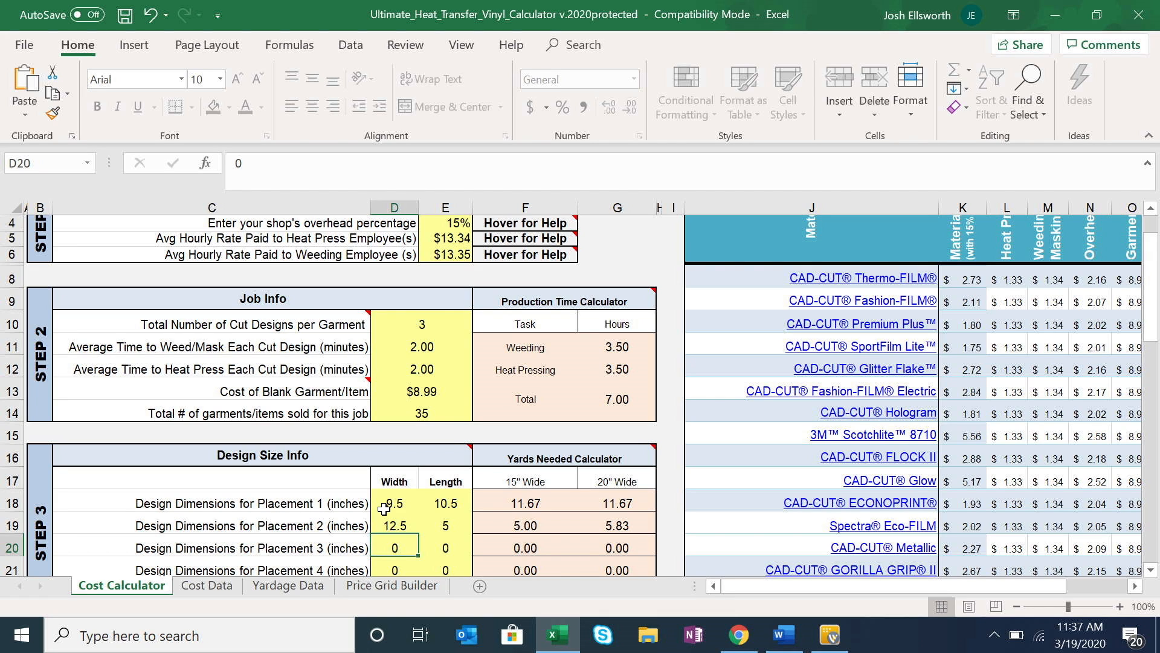
Enter the Placement 3 design dimensions as 2 in wide and 2 in long.
text(2)
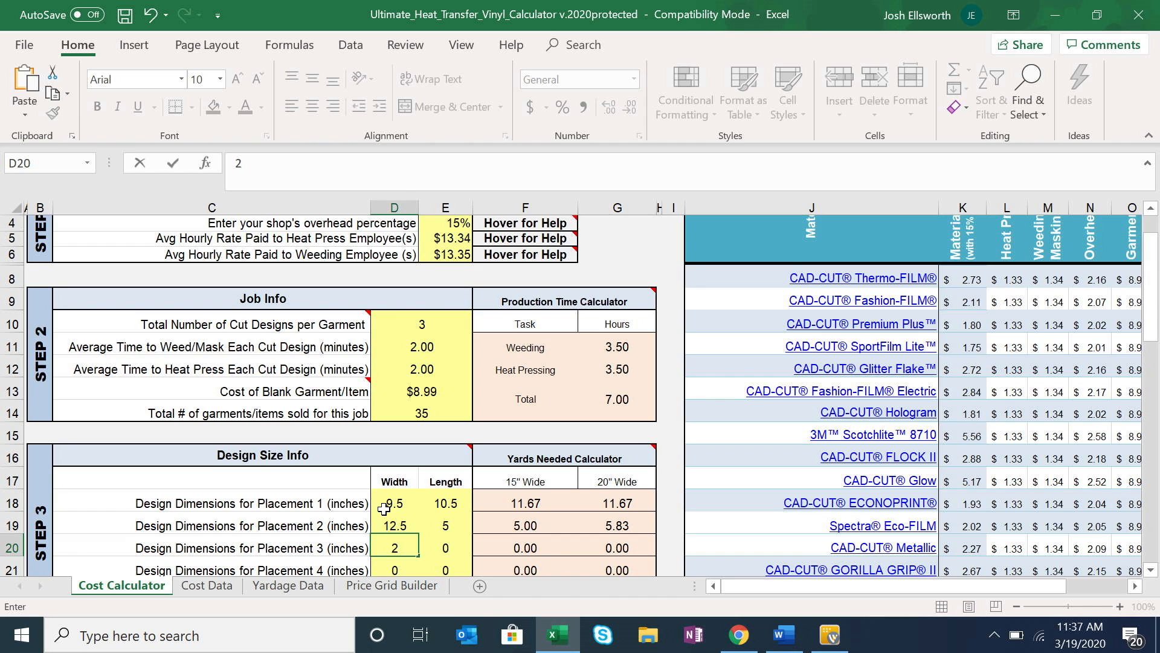
key(Tab)
text(2)
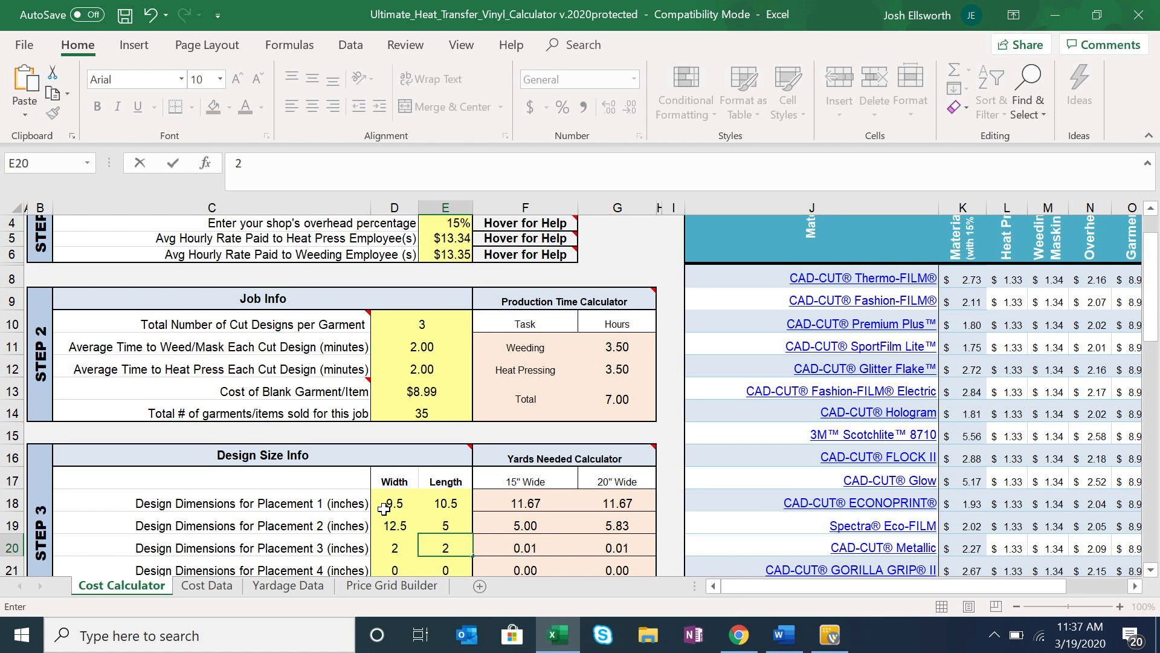
key(Return)
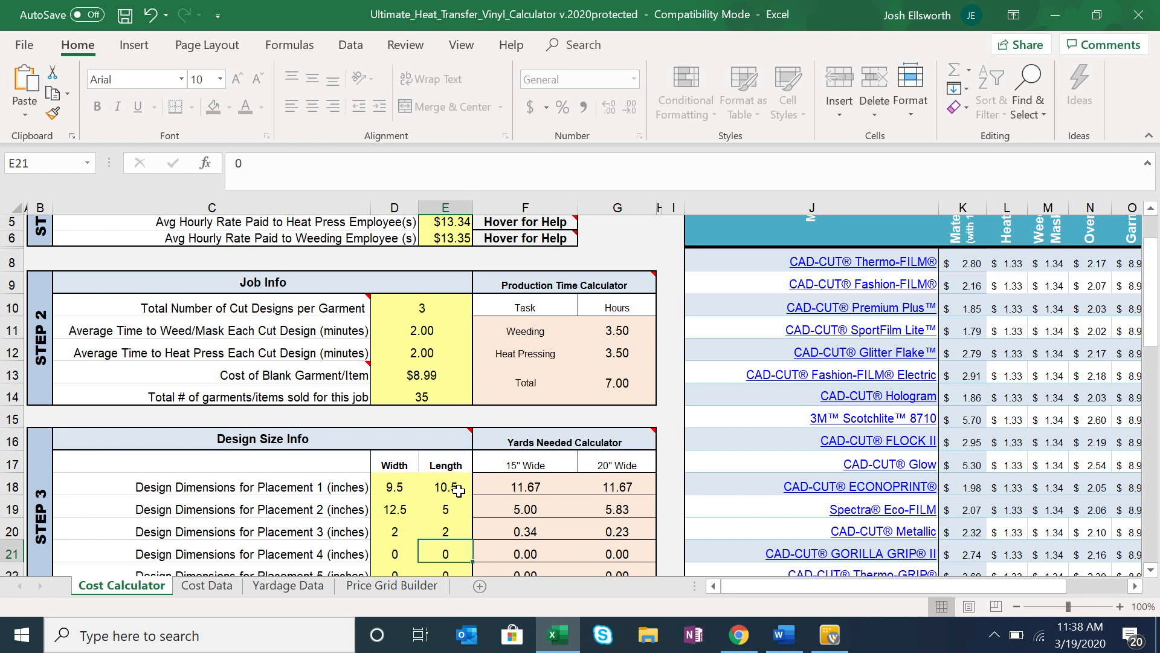
Try a width of 9 in for the Placement 1 design in the Design Size Info table.
click(402, 488)
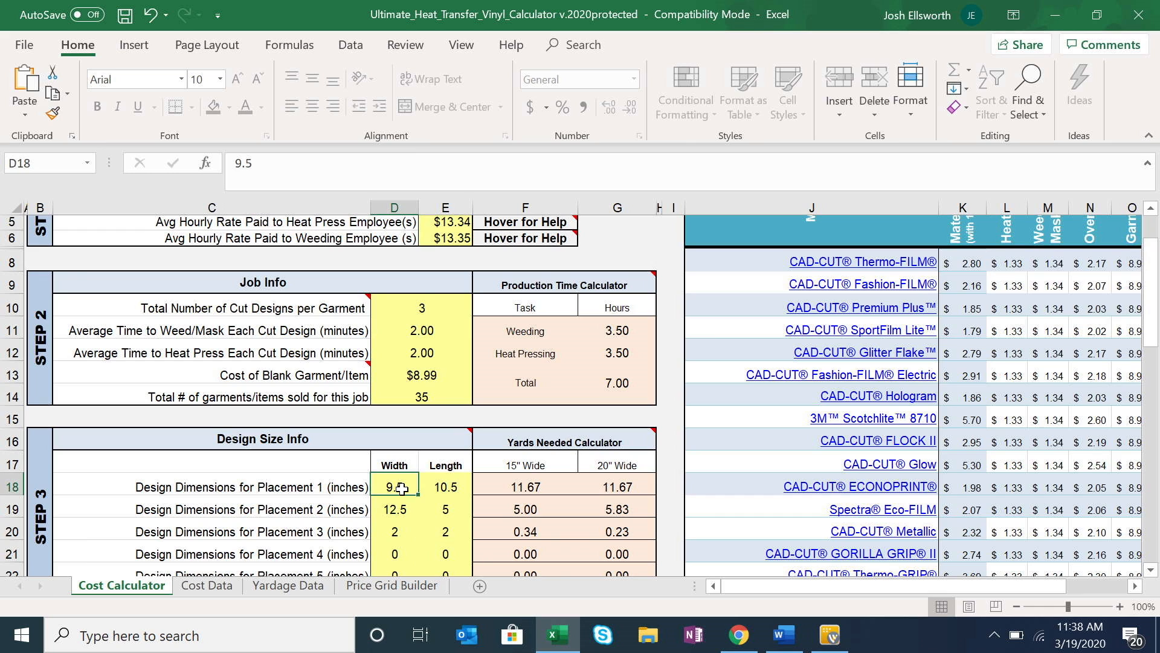
text(9)
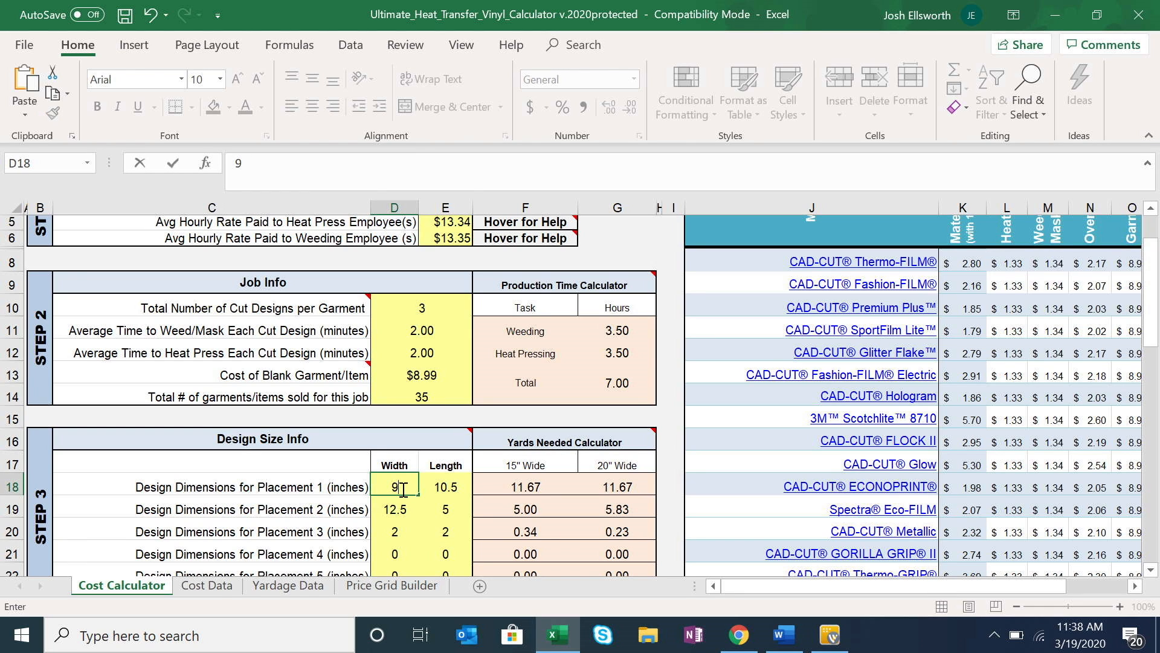
key(Tab)
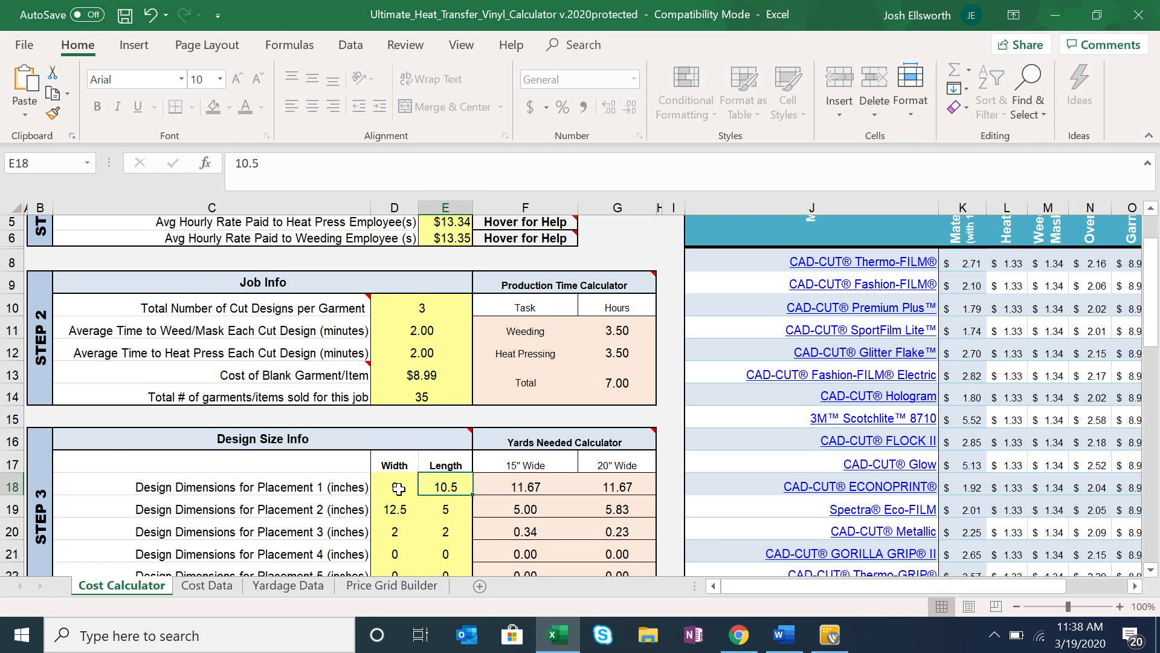
Rotate the Placement 1 design's dimensions by entering 10.5 in wide and 9 in long.
click(398, 489)
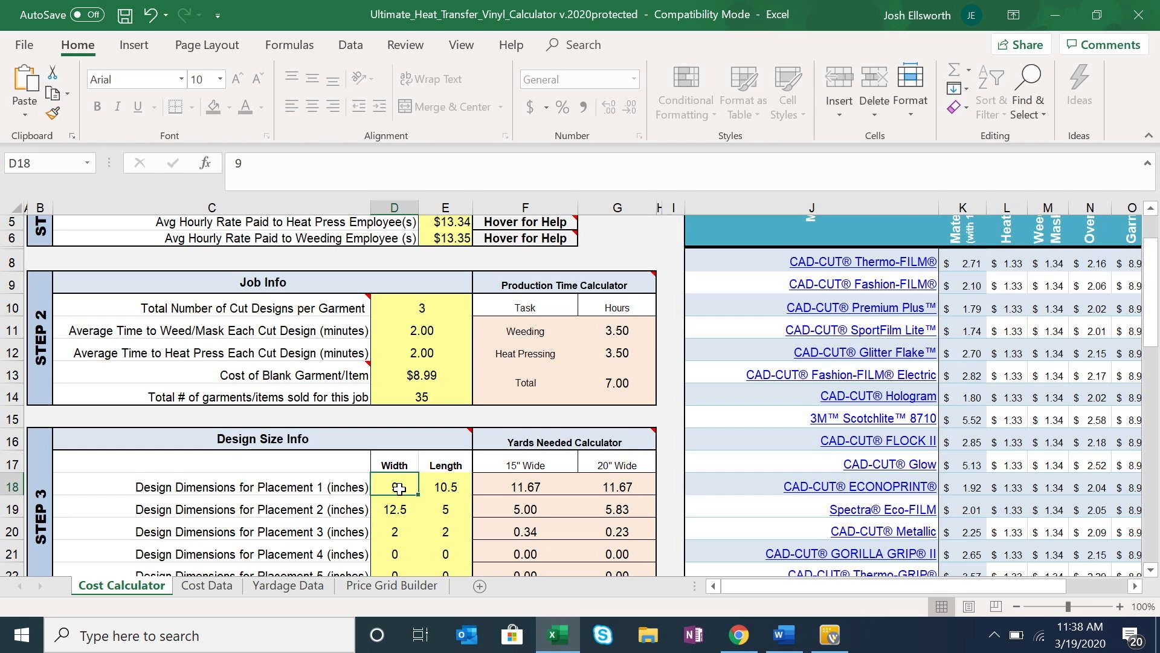
text(10.5)
key(Tab)
text(9)
key(Return)
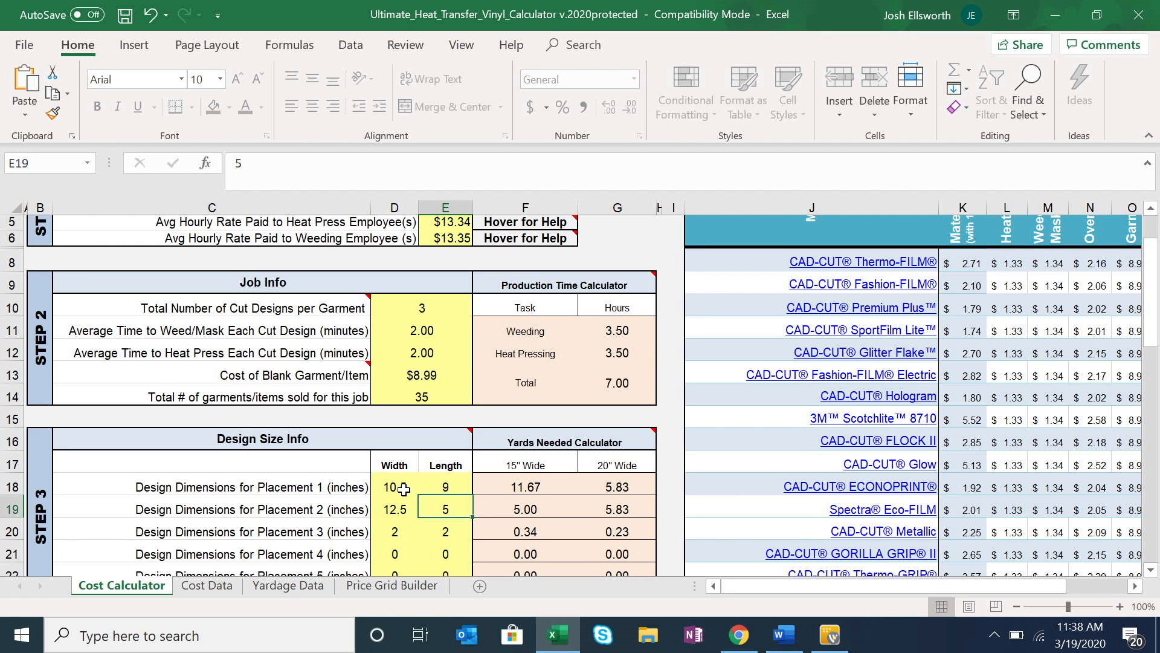
click(403, 489)
click(450, 487)
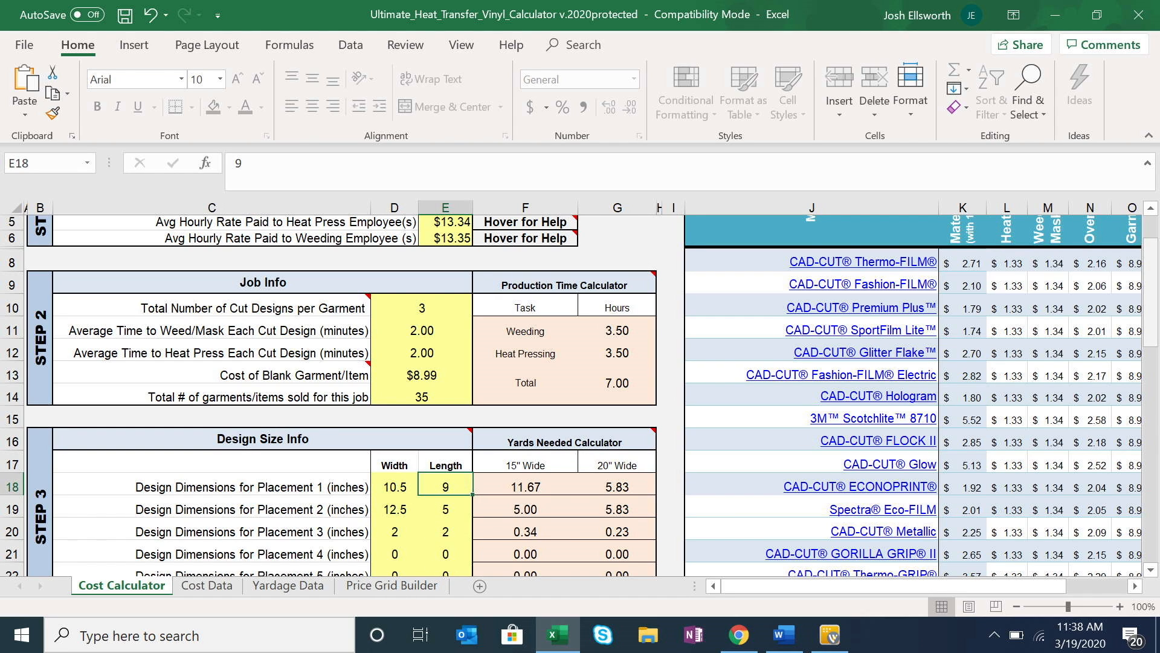
Examine the yards needed and compare the total piece cost and total job cost across the listed vinyl materials.
drag(1150, 253, 1150, 280)
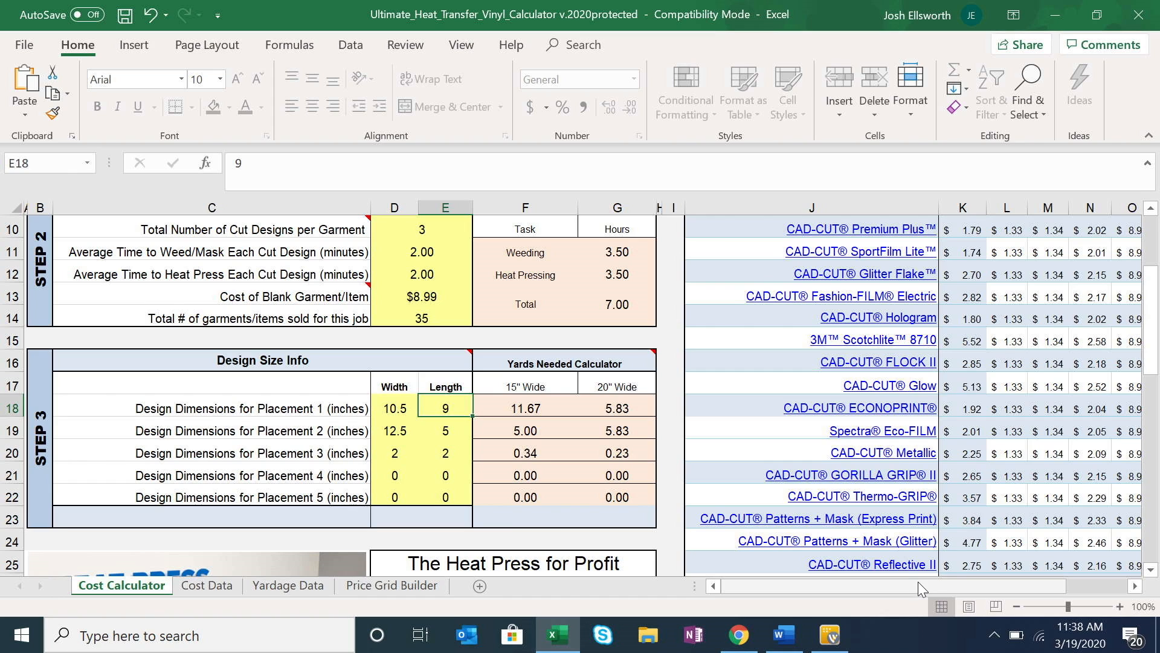
drag(919, 581, 985, 586)
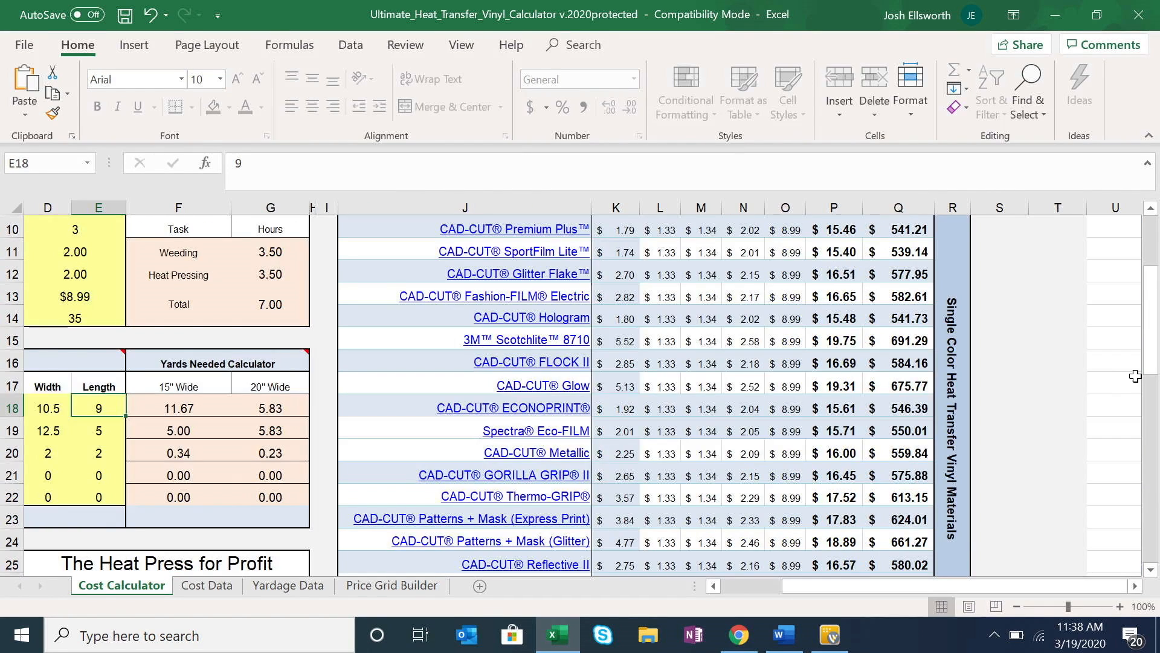
drag(1150, 320, 1150, 266)
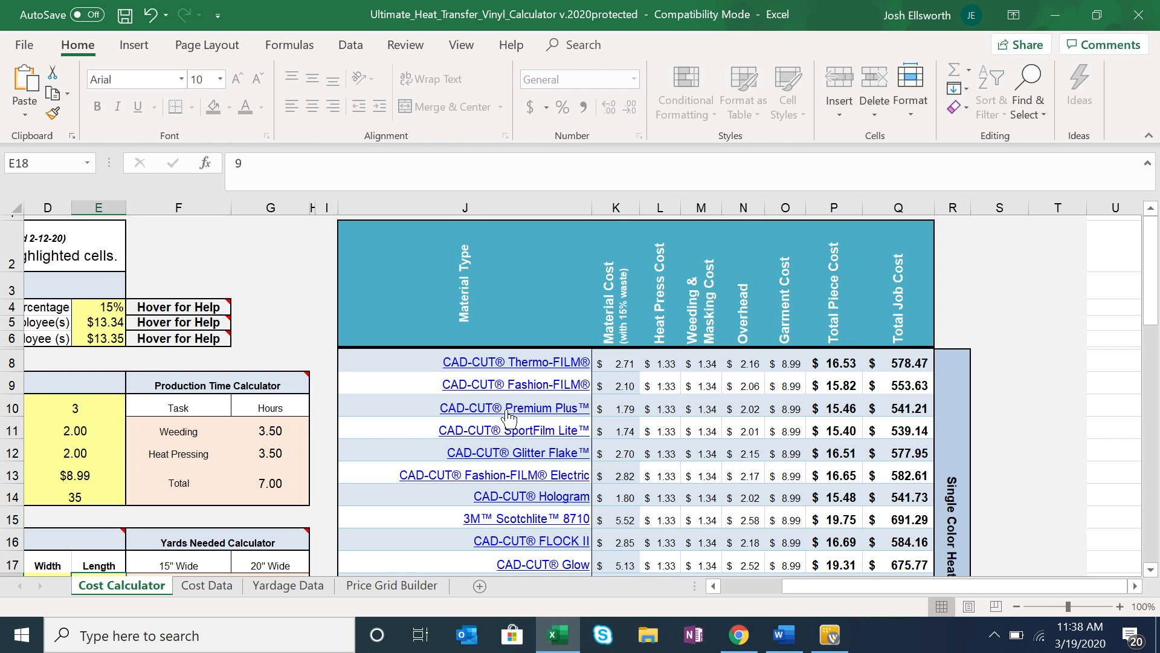
mouse_move(509, 417)
Review the average price per square foot of each CAD-CUT material on the Cost Data sheet.
click(206, 585)
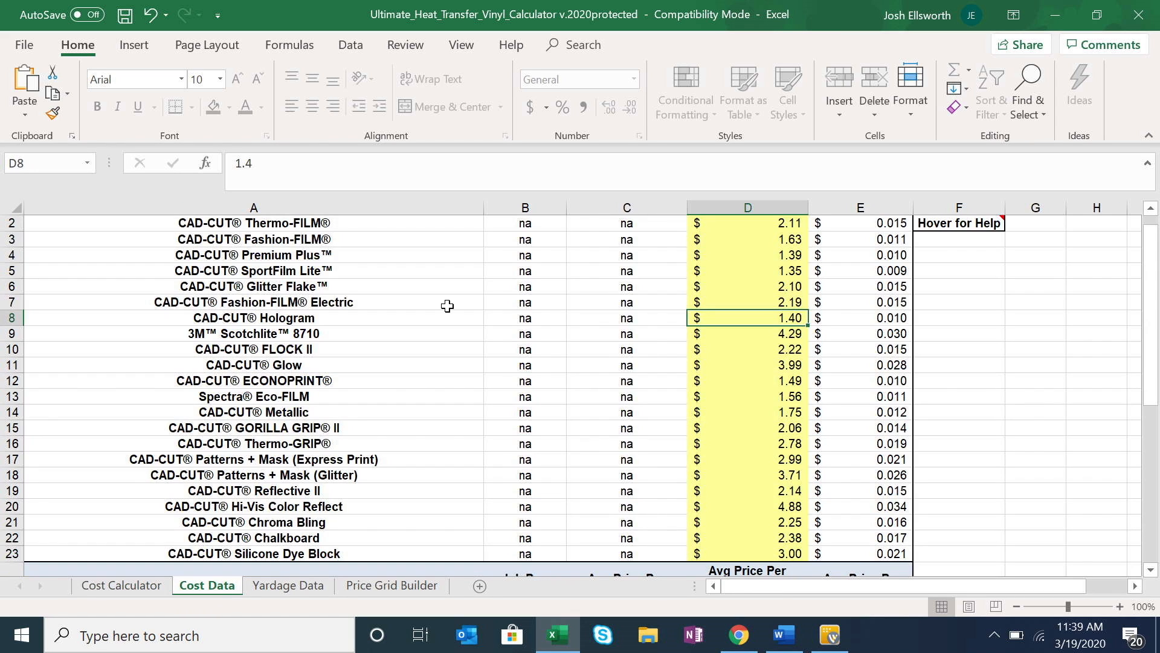
drag(1150, 314, 1150, 301)
mouse_move(933, 273)
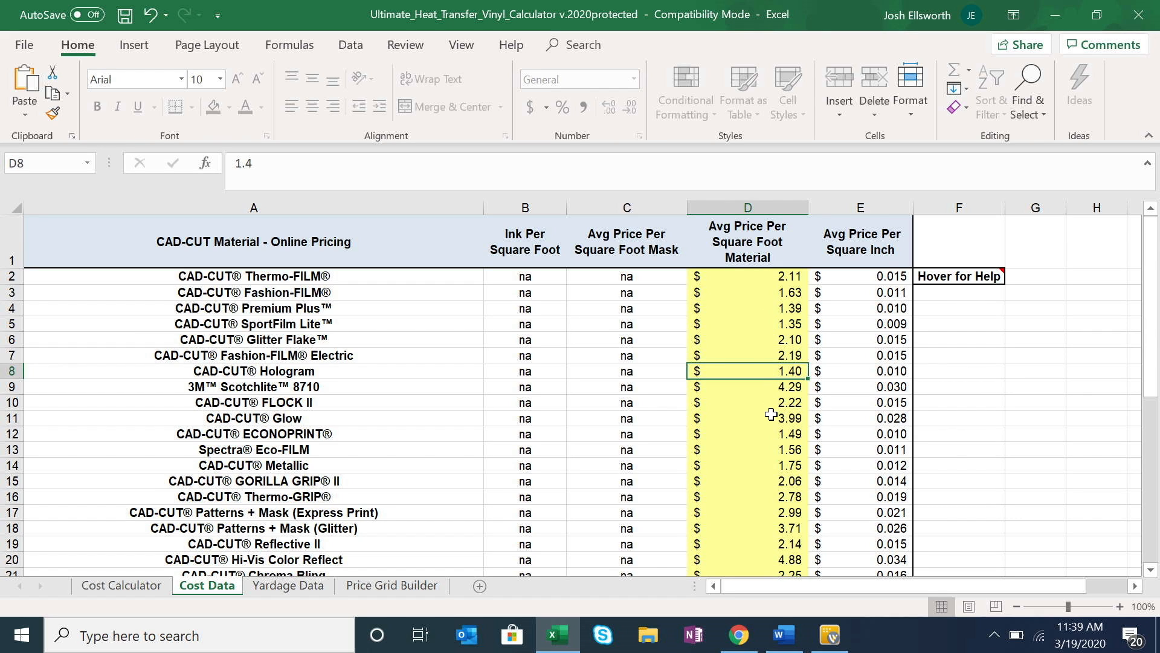
Review the 15" and 20" useable material widths on the Yardage Data sheet and return to the Cost Calculator sheet.
click(305, 589)
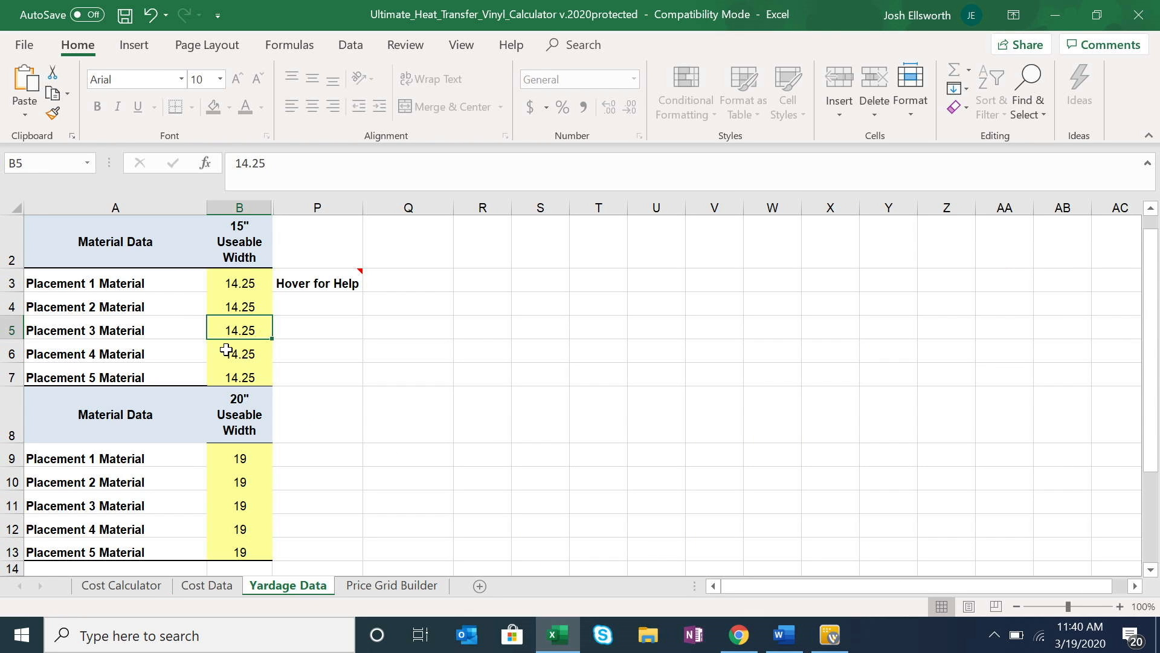
click(241, 463)
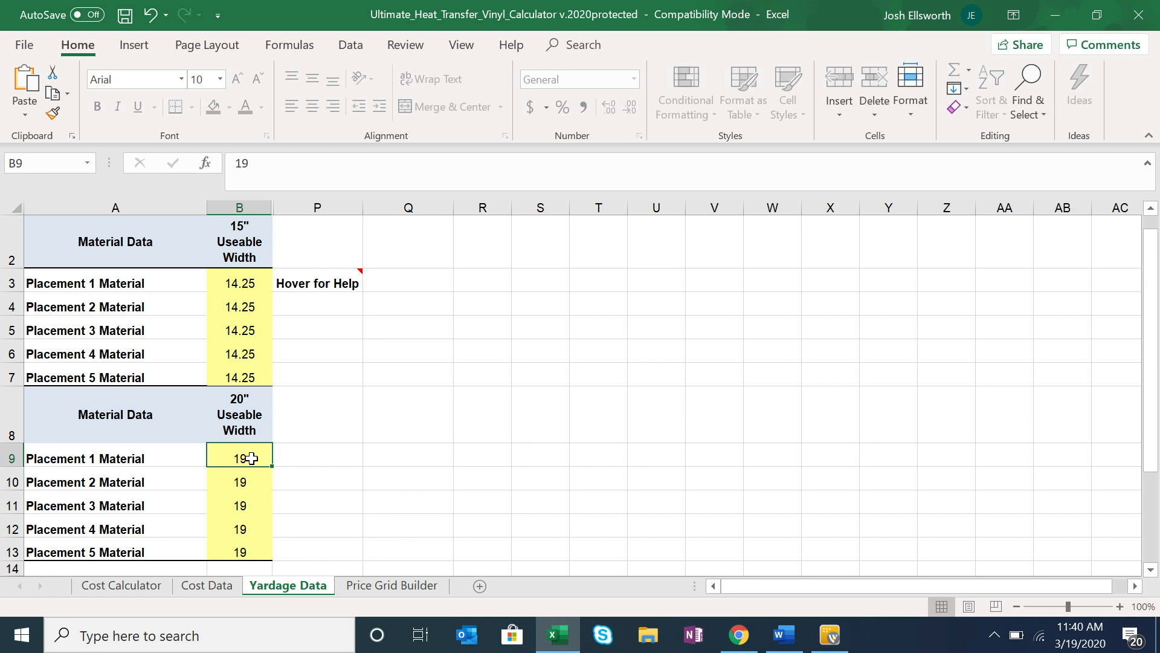
click(144, 588)
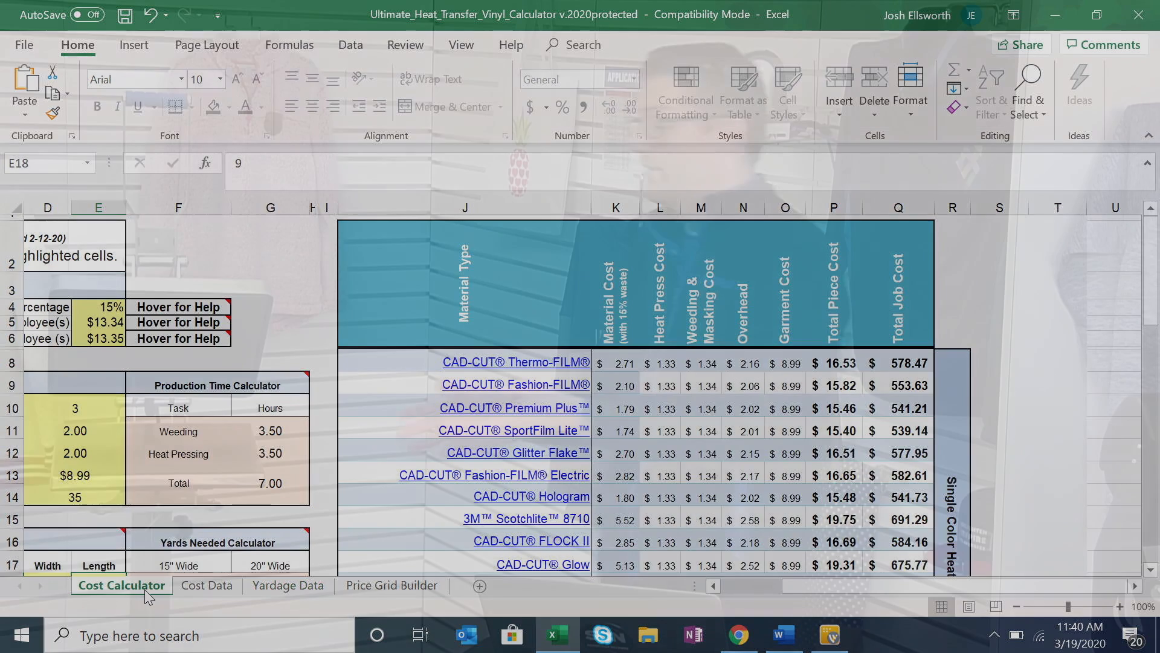